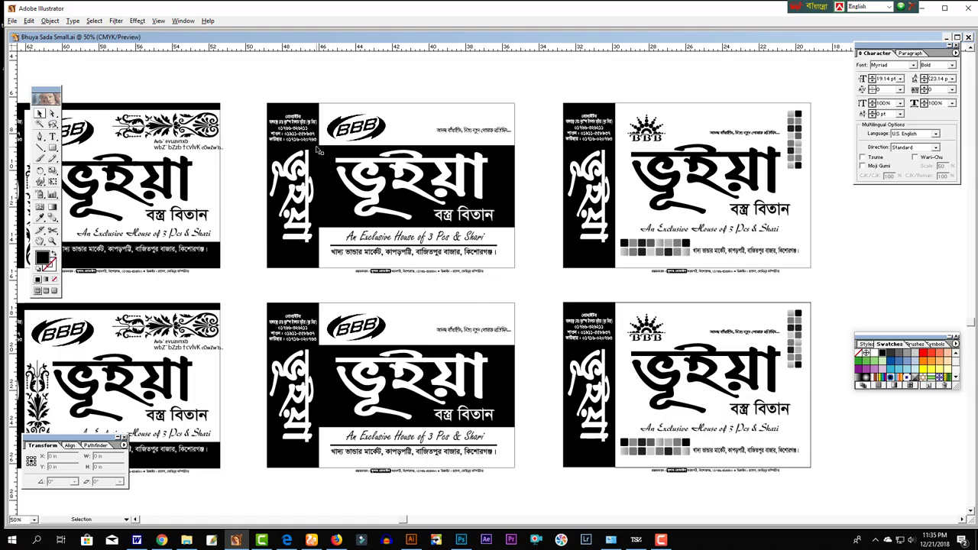
Step: Pan the canvas left to a blank area beside the existing signboard designs
scroll(267, 232, "left", 3)
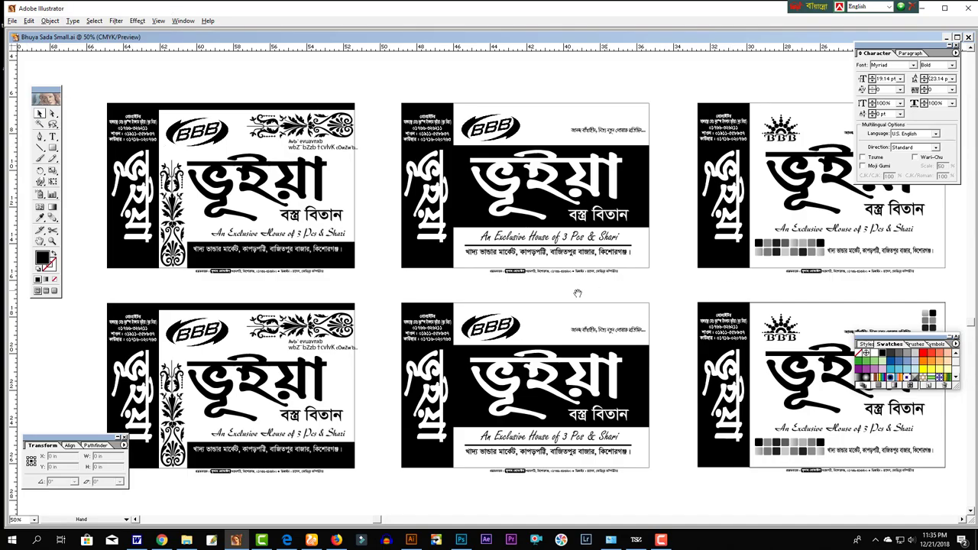
scroll(431, 262, "left", 1)
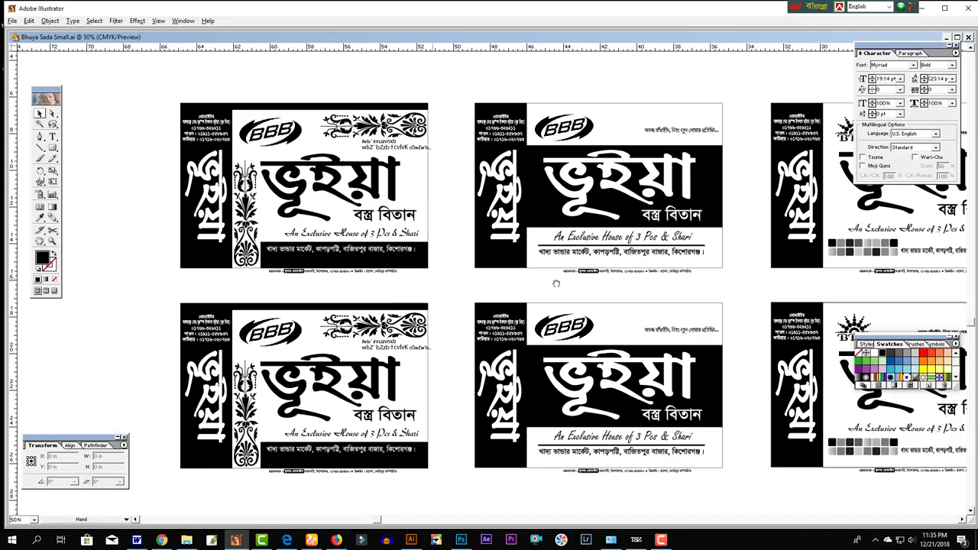
scroll(494, 280, "left", 3)
scroll(378, 285, "left", 4)
scroll(476, 299, "left", 2)
left_click_drag(443, 293, 382, 294)
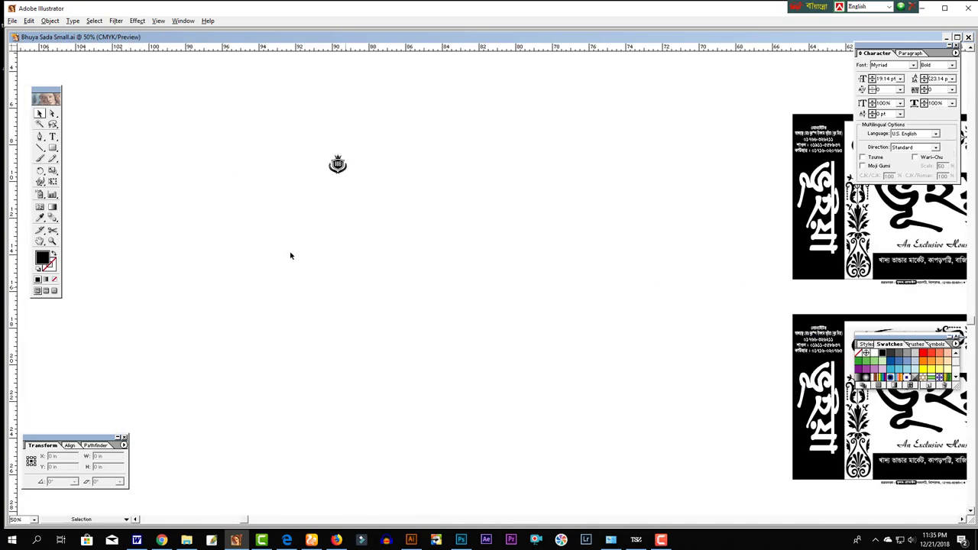
Step: Set the ruler units and create a 10.6 × 9 in black rectangle
right_click(369, 47)
left_click(394, 69)
left_click(52, 149)
left_click(326, 295)
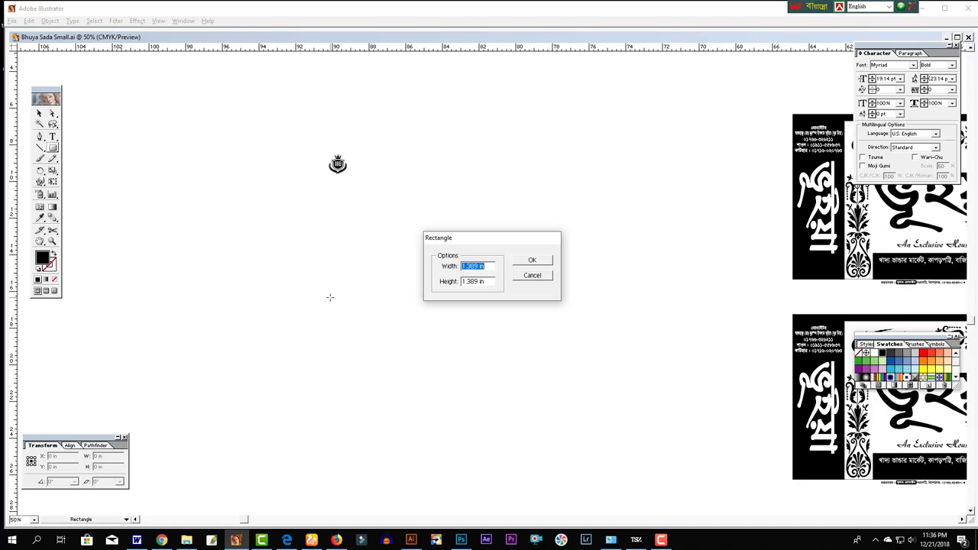
type("10.")
type("6")
key("Tab")
type("9")
left_click(545, 263)
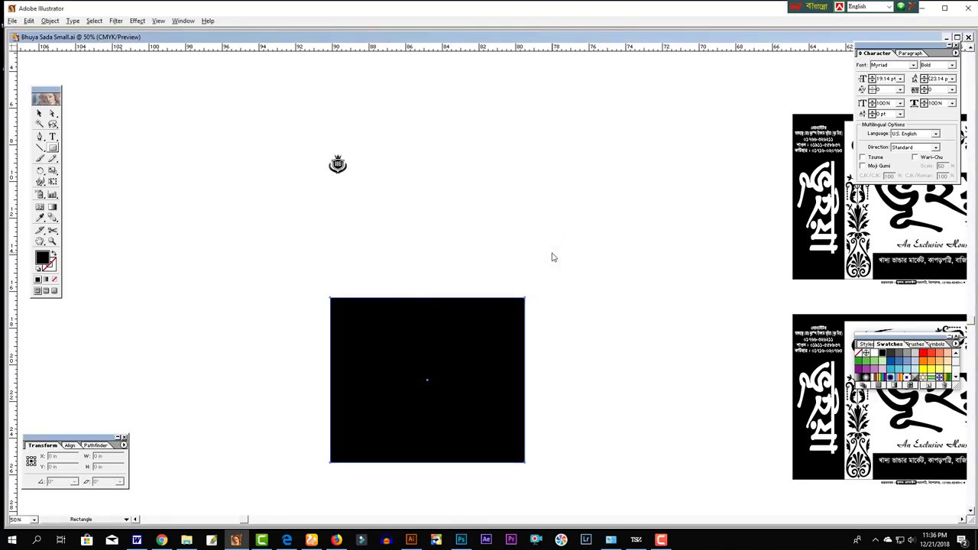
Step: Duplicate the rectangle and narrow the copy to a 2.8 in wide strip
left_click(40, 113)
mouse_move(442, 404)
left_mouse_down()
mouse_move(591, 228)
mouse_move(659, 220)
mouse_move(520, 218)
left_mouse_up()
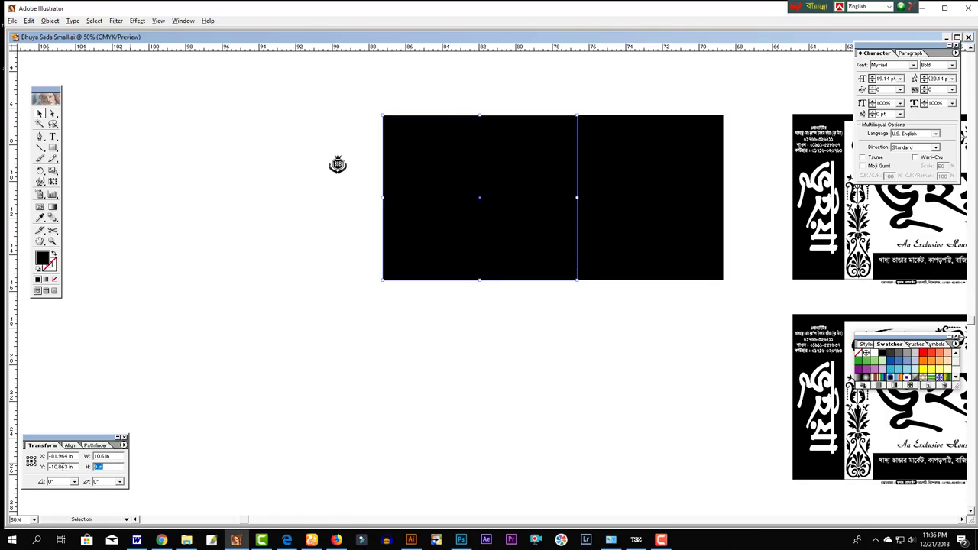
key("shift+Tab")
type("2")
key("Return")
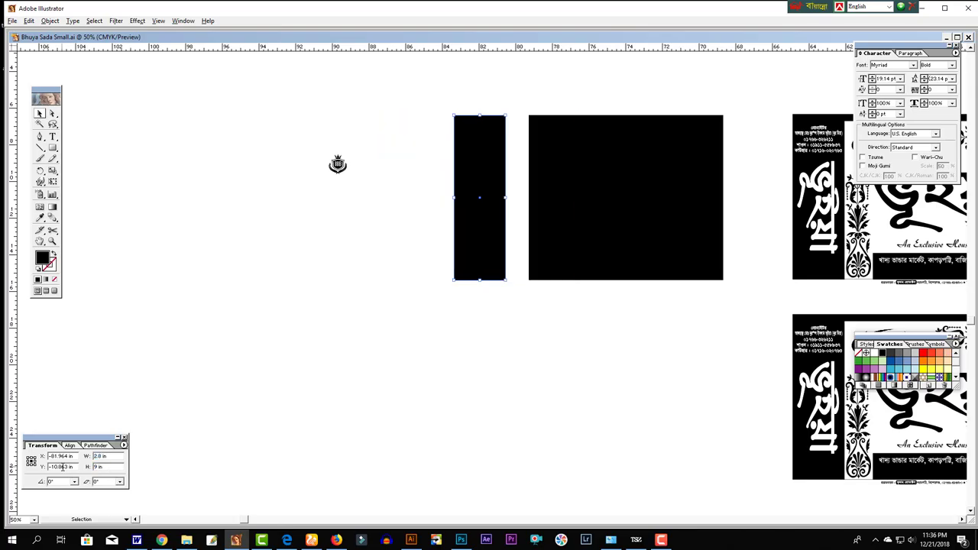
left_click_drag(446, 334, 287, 346)
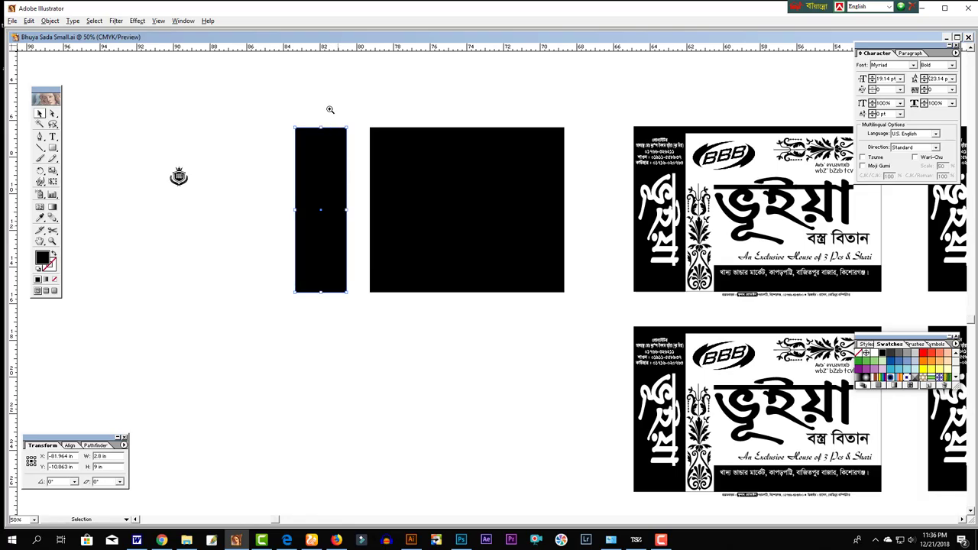
Step: Swap the large rectangle's fill and stroke so it becomes a white outlined panel
left_click(481, 255)
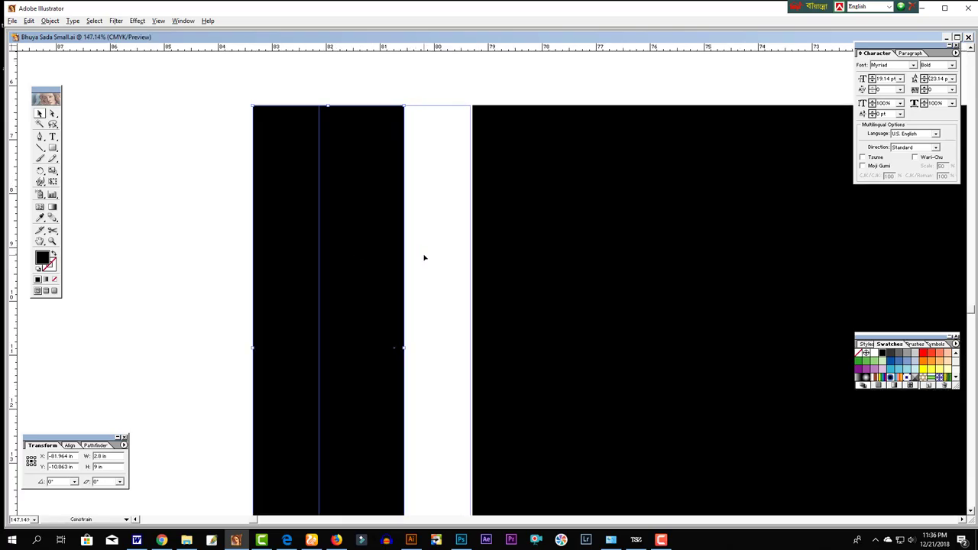
left_click(576, 290, "alt")
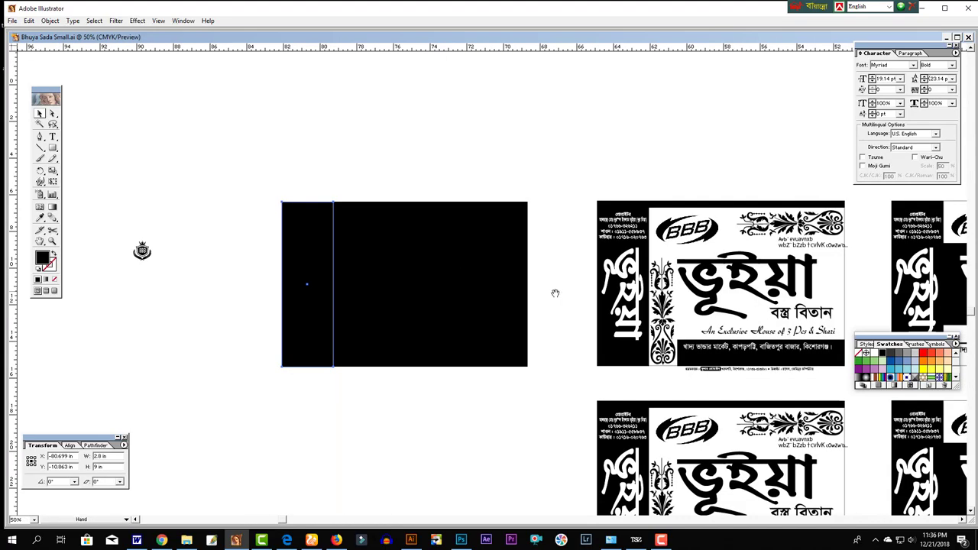
left_click_drag(556, 288, 439, 321)
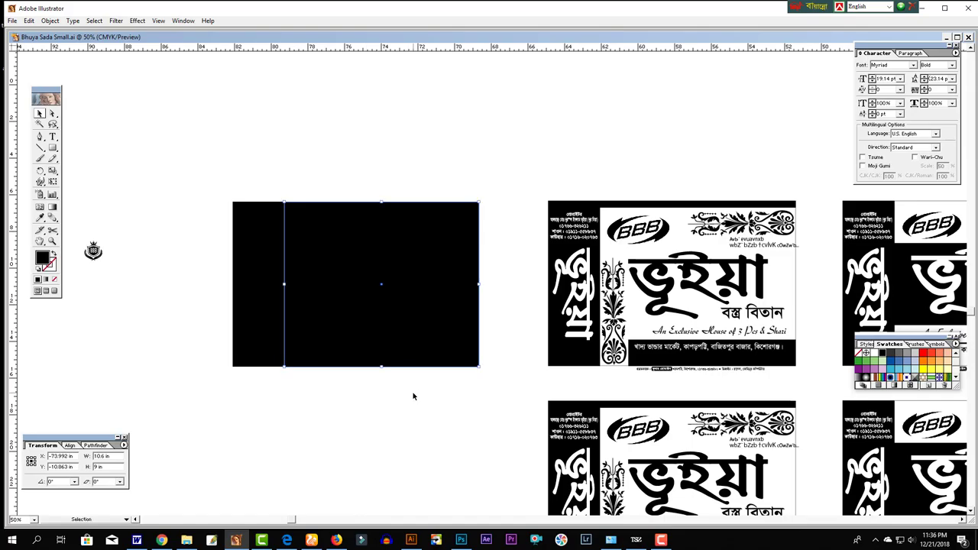
left_click(274, 165)
left_click_drag(268, 154, 338, 306)
left_click(54, 254)
Step: Inspect the strip and white panel up close and expand the shape tool flyout
left_click_drag(275, 177, 338, 300)
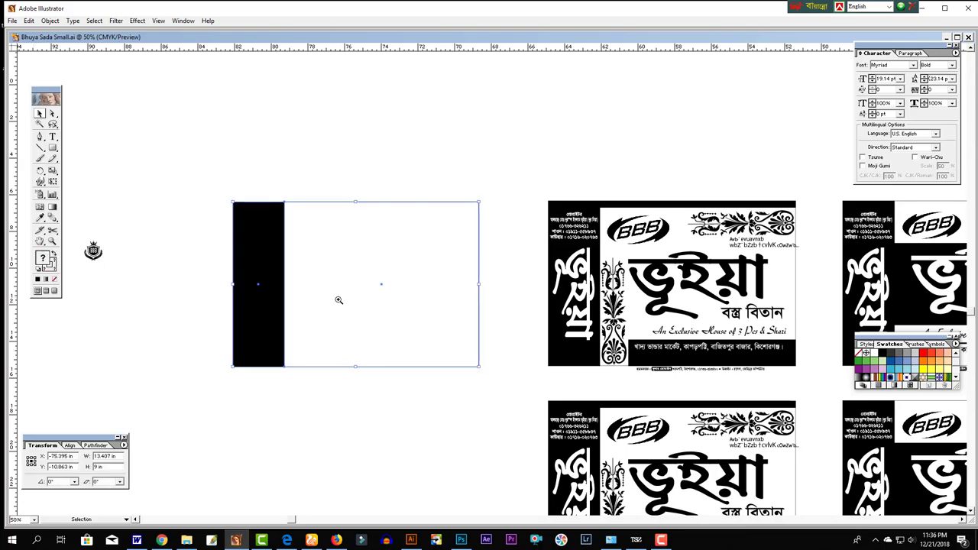
left_click(338, 301)
left_click(397, 467)
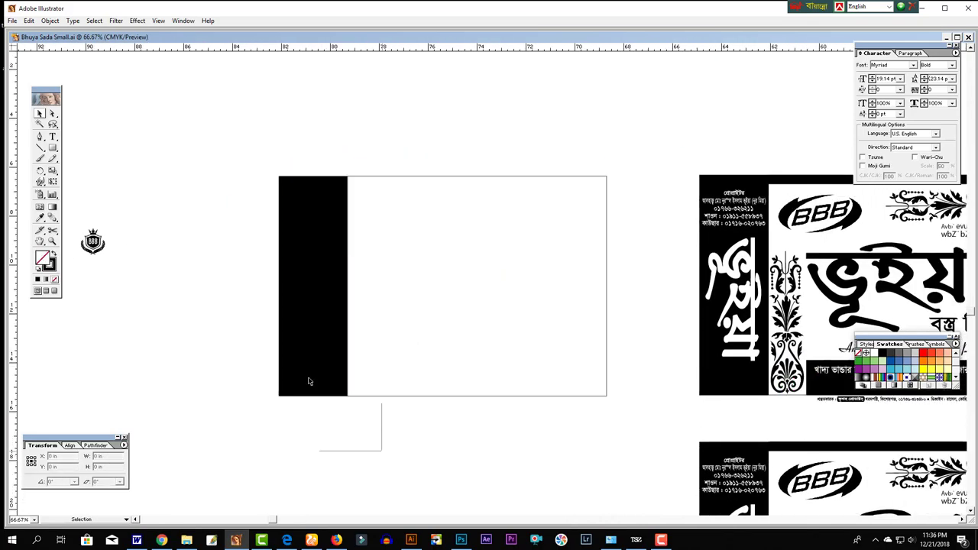
left_click(310, 381)
left_click(465, 443)
scroll(454, 438, "right", 1)
left_click(428, 396)
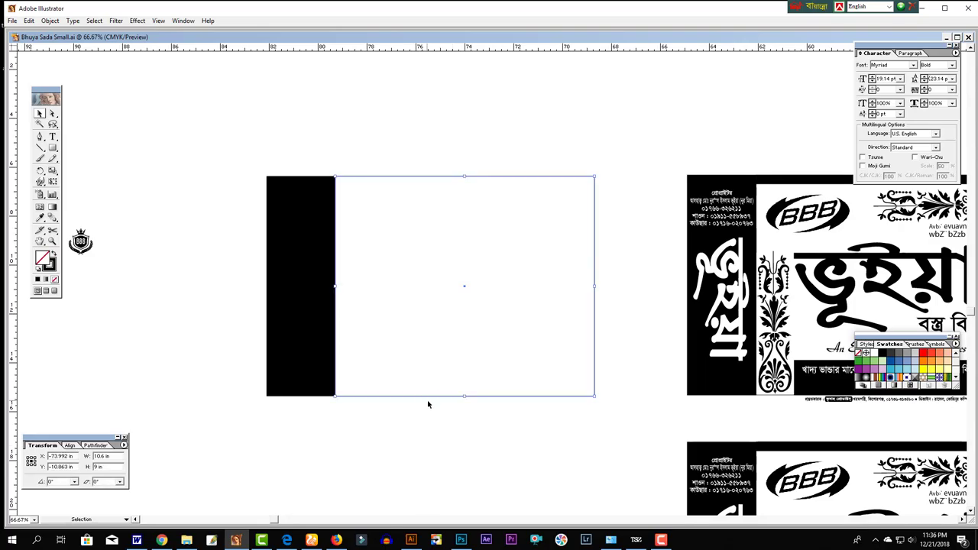
left_click_drag(465, 395, 464, 396)
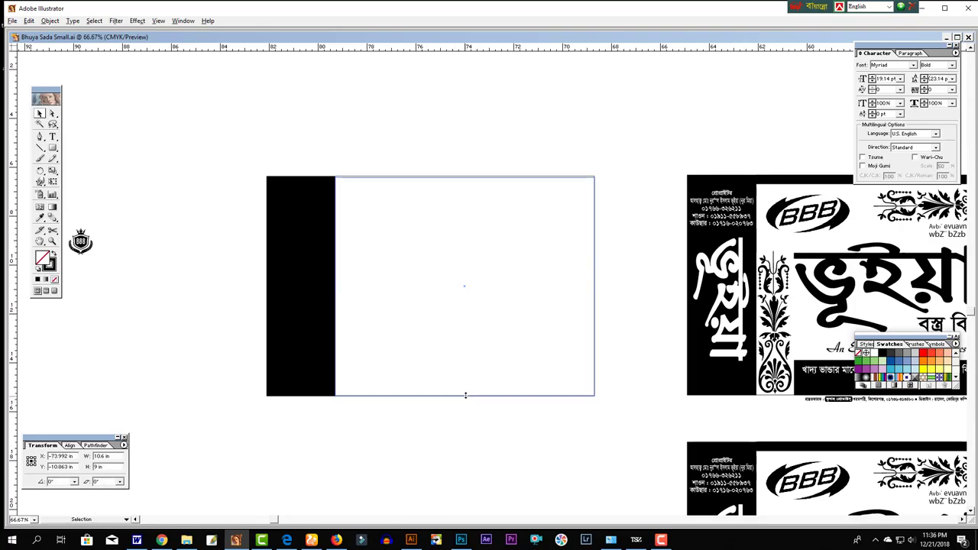
left_click(458, 423)
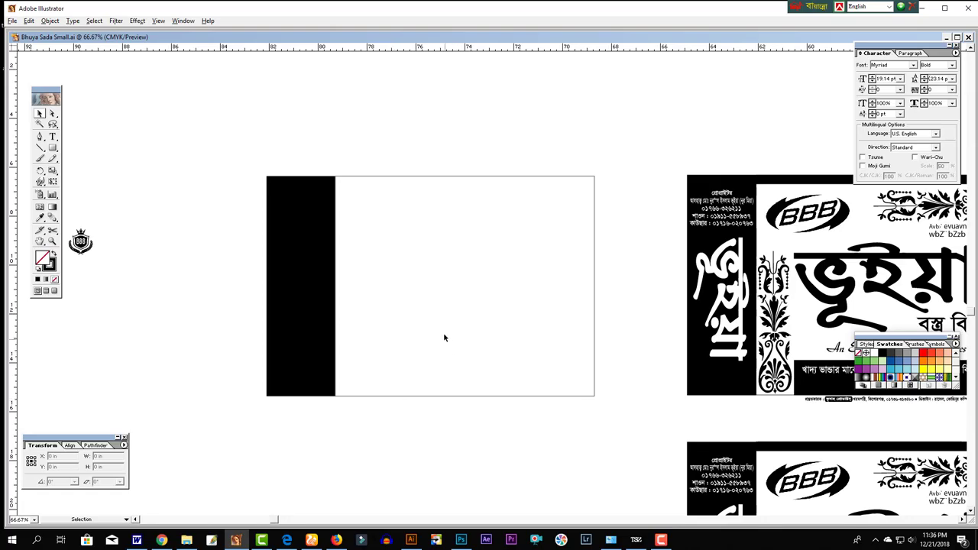
left_click(53, 147)
left_click(52, 147)
left_click_drag(53, 149, 103, 160)
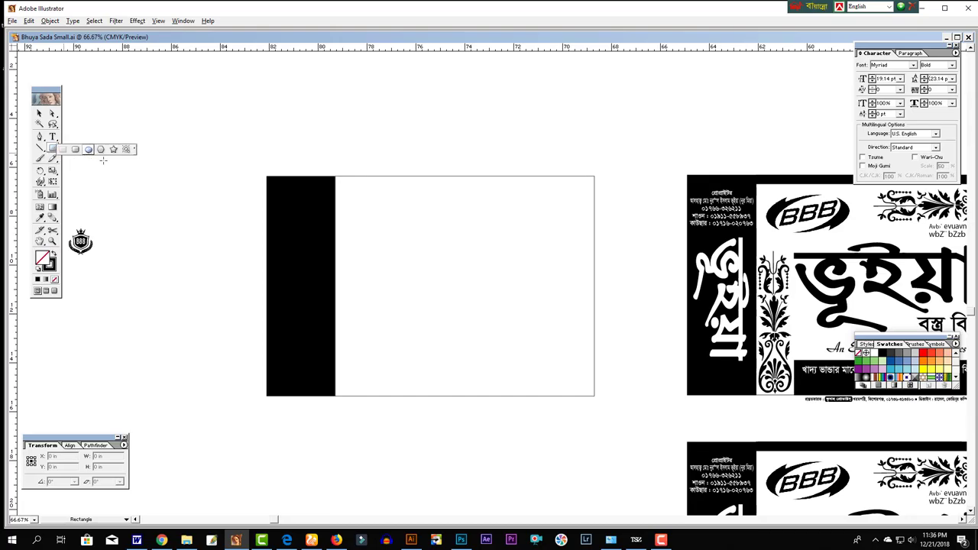
Step: Draw a circle in the white panel and stretch it wider into an ellipse
left_click_drag(459, 275, 532, 366)
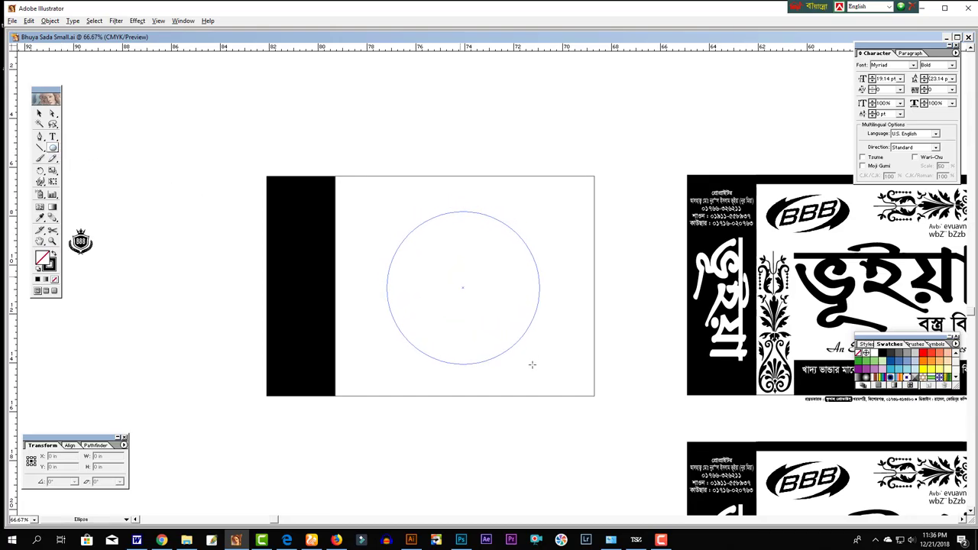
left_click_drag(532, 365, 536, 362)
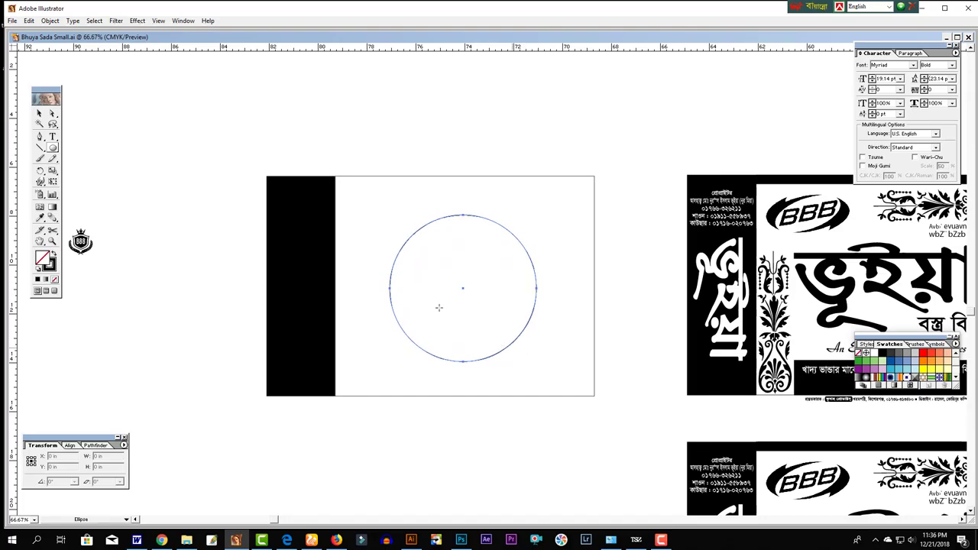
left_click(40, 114)
left_click(380, 122)
left_click_drag(492, 239, 458, 243)
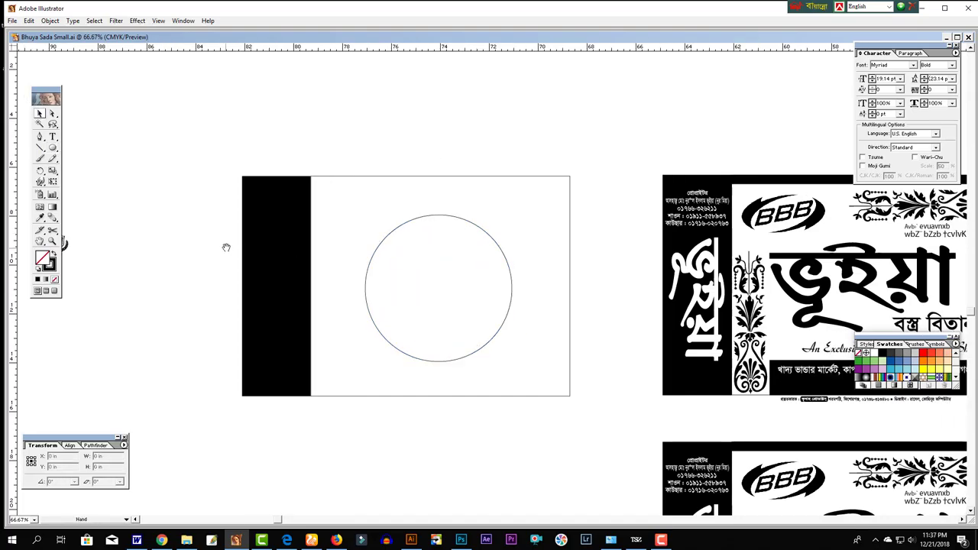
left_click(511, 291)
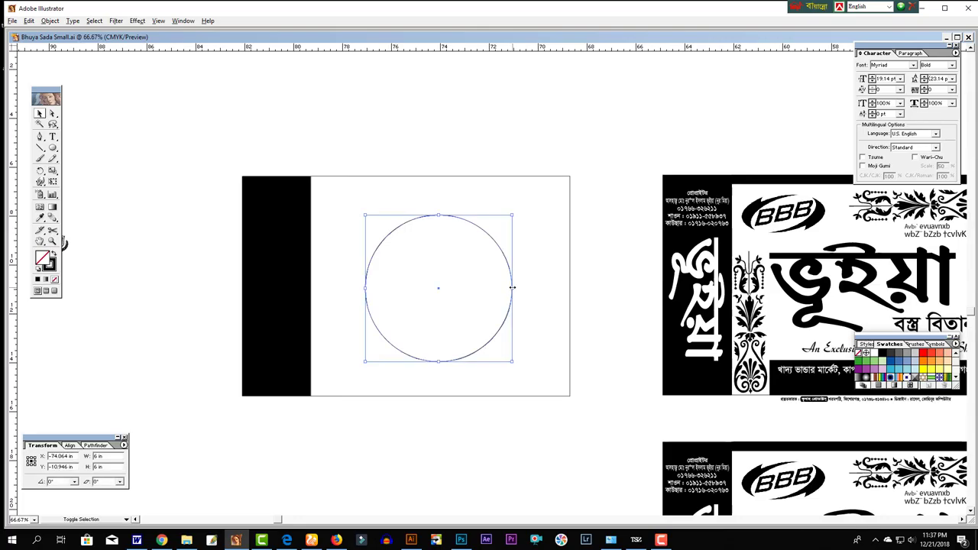
left_click_drag(512, 288, 538, 288)
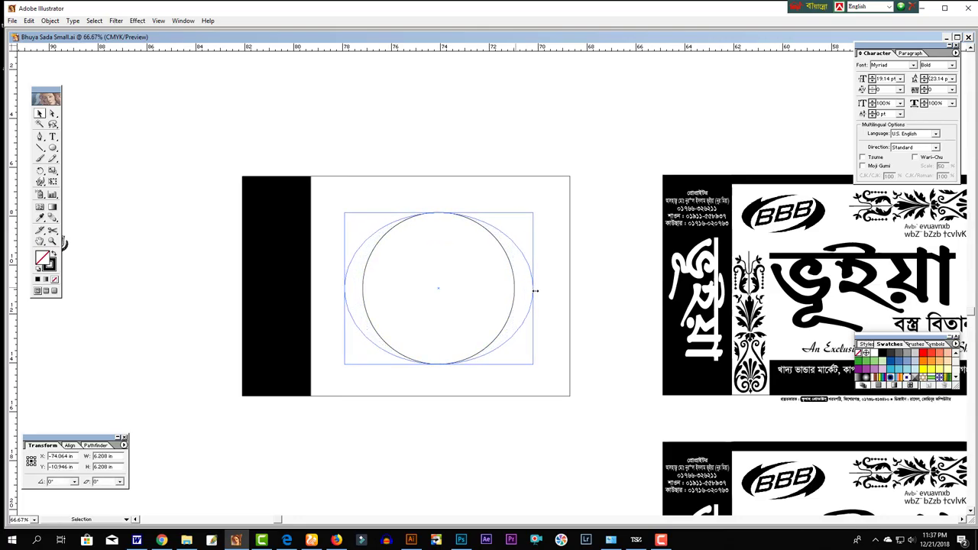
Step: Tilt the ellipse slightly counter-clockwise and try a Pathfinder operation on it
left_click(39, 170)
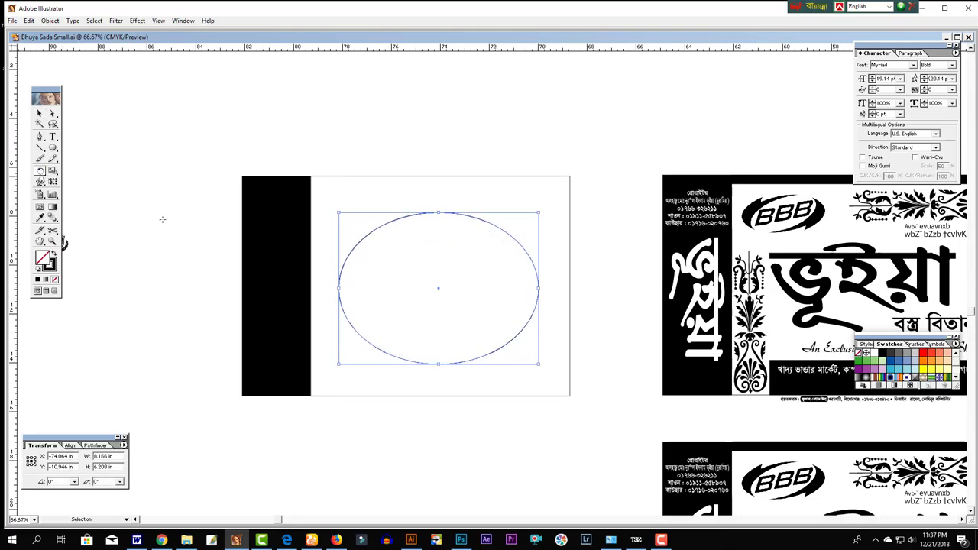
left_click_drag(534, 314, 533, 293)
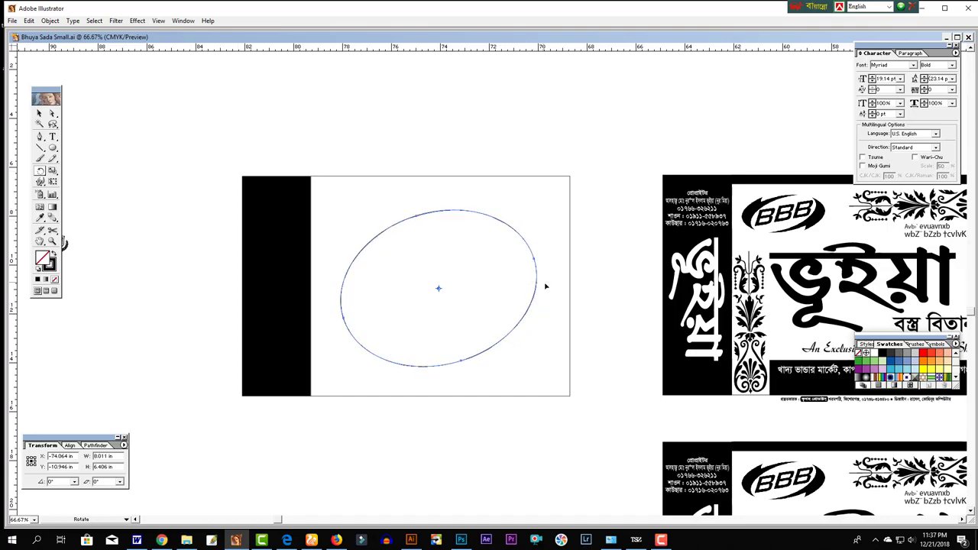
left_click_drag(546, 287, 550, 285)
left_click(39, 113)
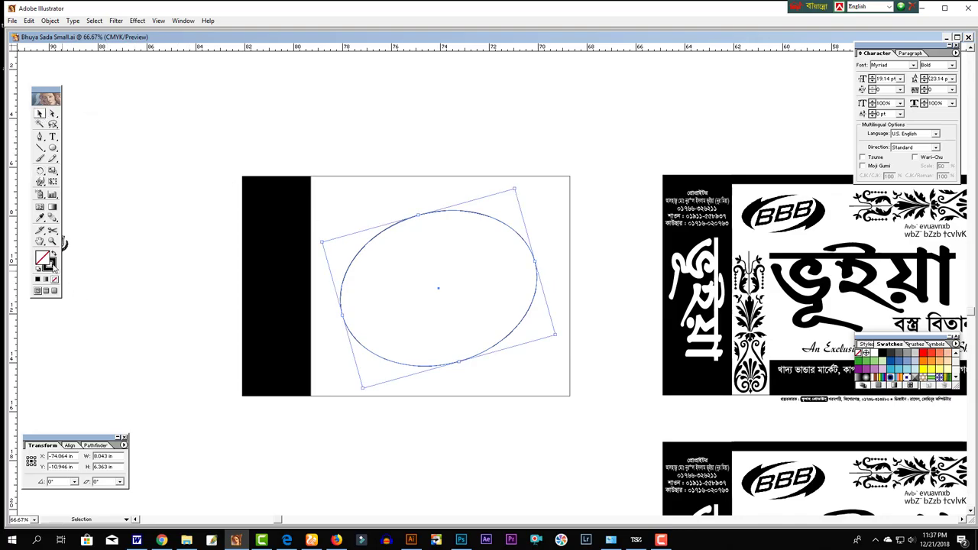
left_click(95, 445)
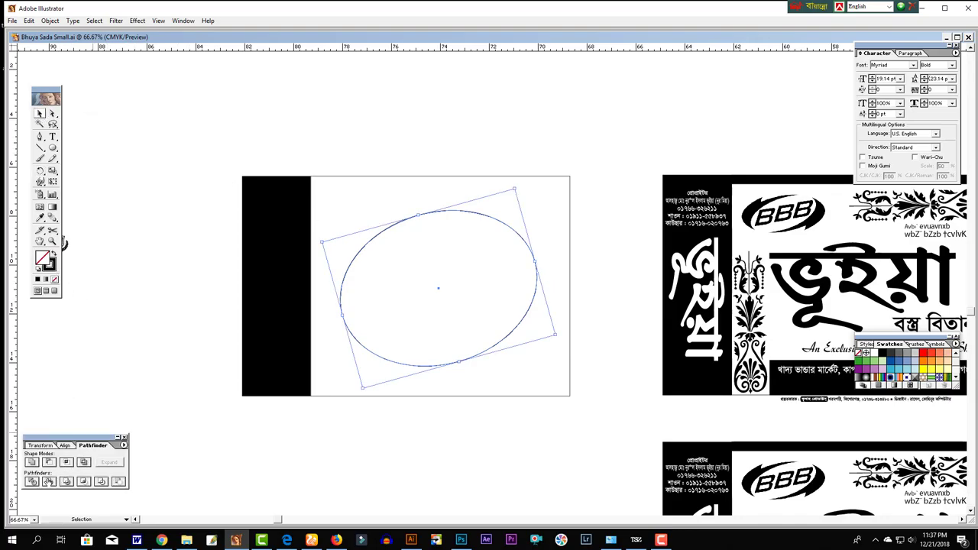
left_click(116, 478)
Step: Duplicate the finished signboard into the lower-left slot
key("Return")
left_click(31, 482)
left_click_drag(491, 342, 453, 340)
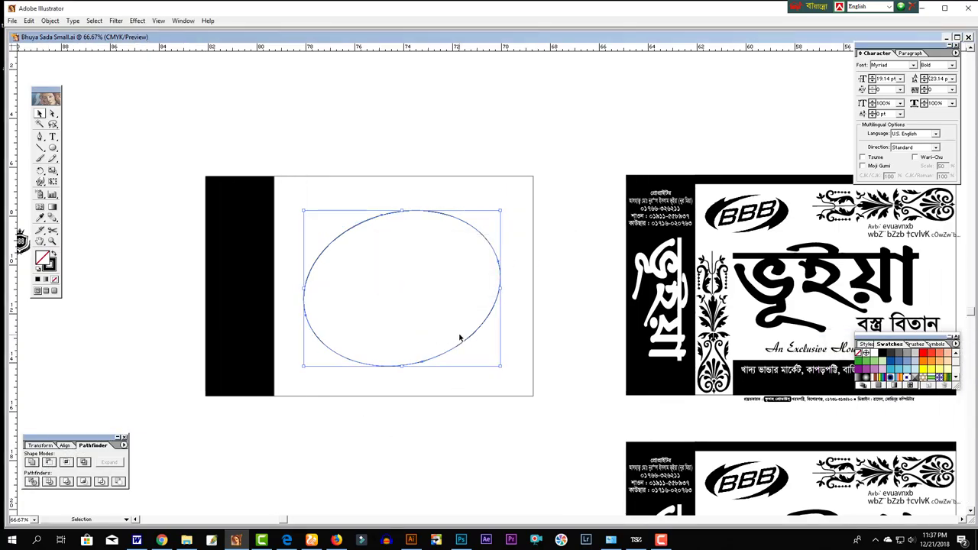
left_click(780, 301)
left_click_drag(754, 301, 301, 337)
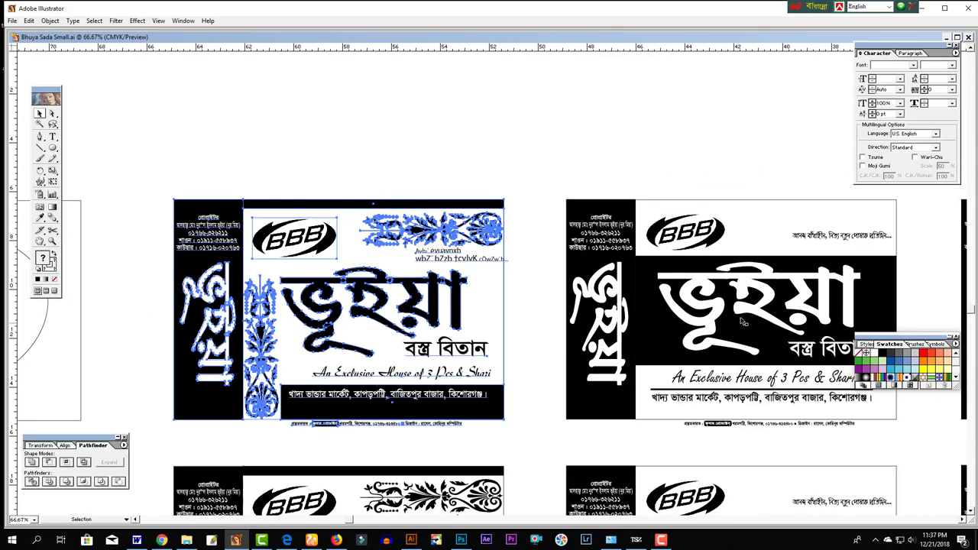
left_click(739, 318)
key("ctrl+minus")
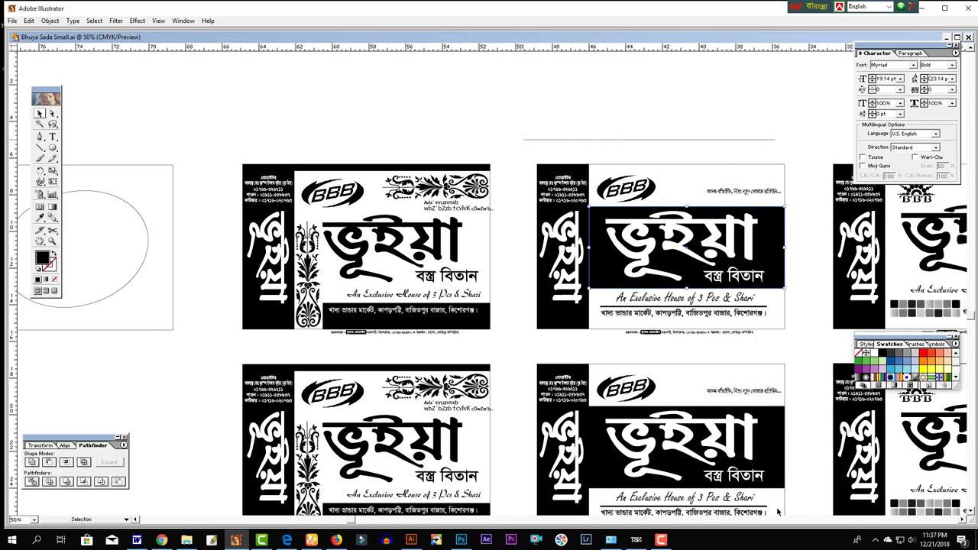
scroll(787, 526, "down", 1)
scroll(791, 526, "down", 2)
left_click(720, 436)
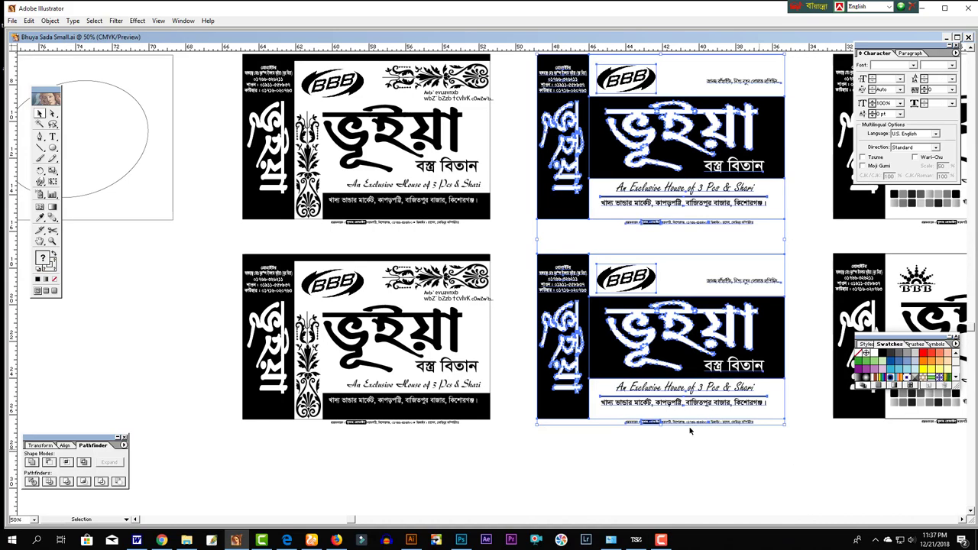
scroll(721, 436, "left", 5)
left_click_drag(864, 222, 254, 427)
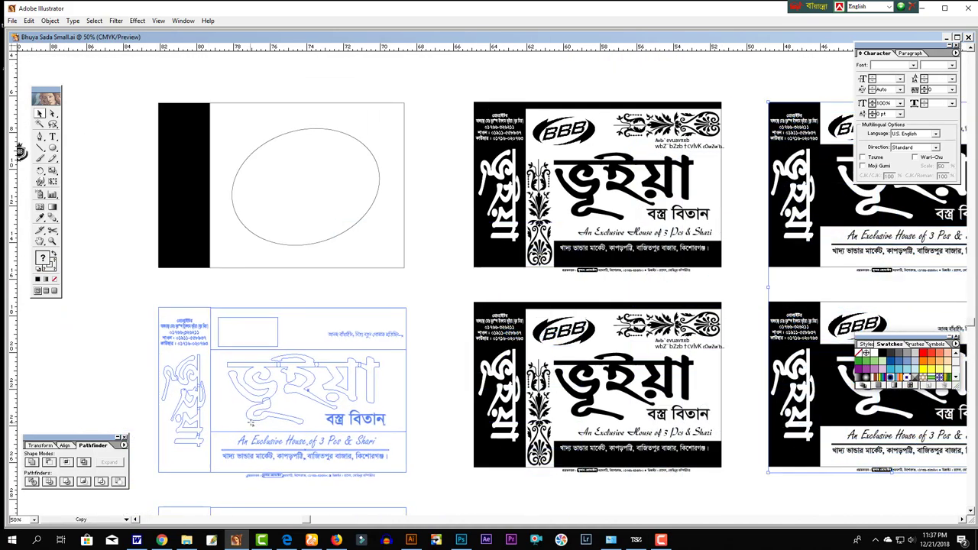
Step: Fill the blank board's ellipse solid black
left_click_drag(313, 364, 350, 437)
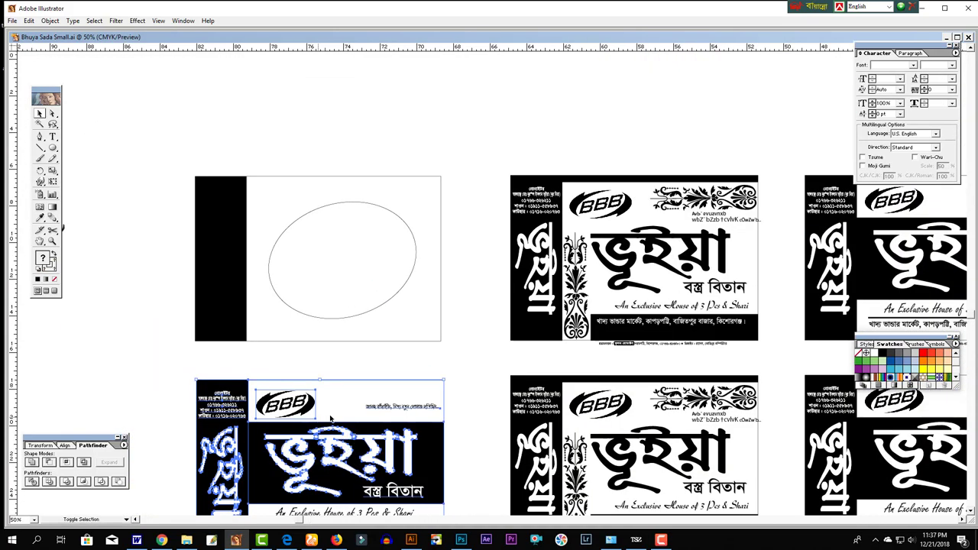
left_click(470, 377)
mouse_move(402, 386)
left_mouse_down()
mouse_move(439, 386)
mouse_move(429, 386)
left_mouse_up()
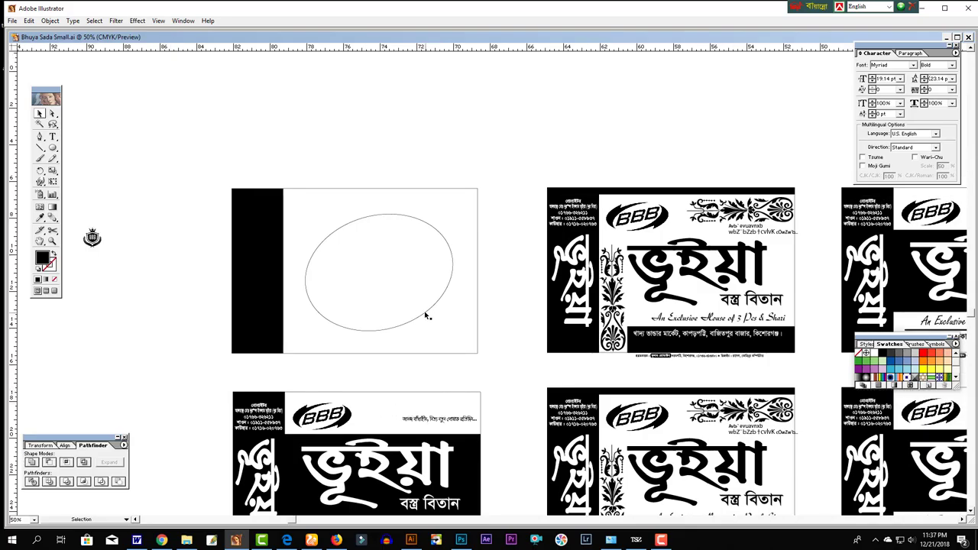
left_click(426, 316)
left_click(55, 256)
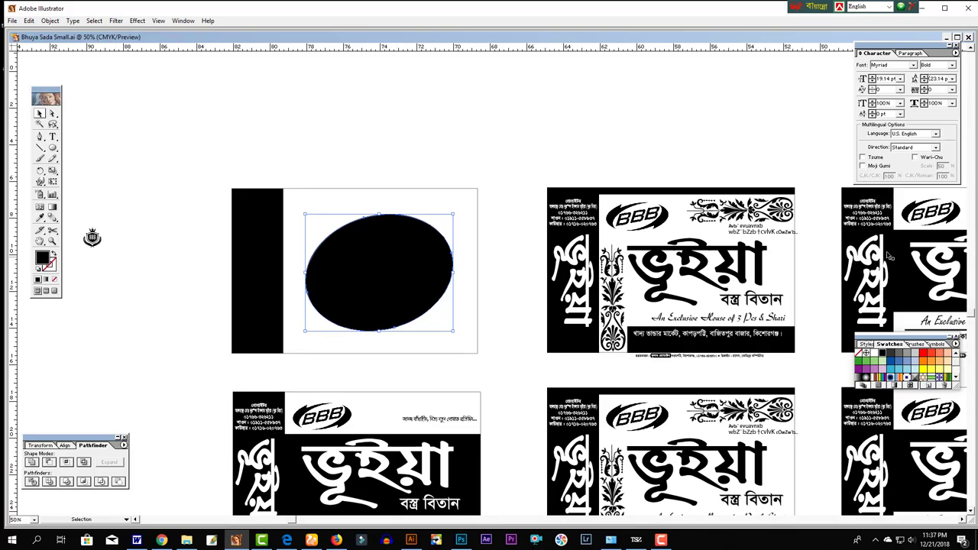
Step: Add a larger black ellipse behind the black one, leaving a thin white ring
left_click(871, 356)
left_click_drag(455, 214, 461, 211)
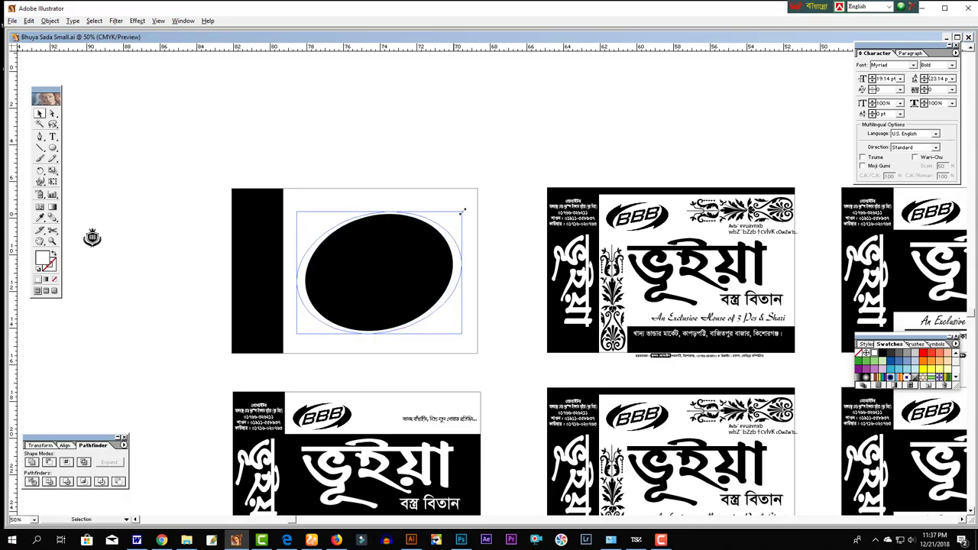
left_click_drag(377, 211, 378, 215)
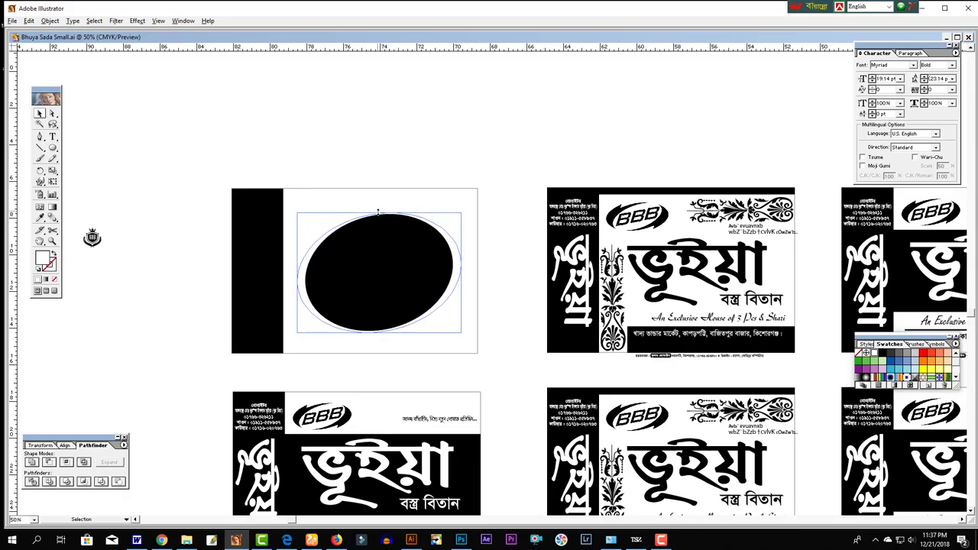
left_click_drag(379, 333, 379, 330)
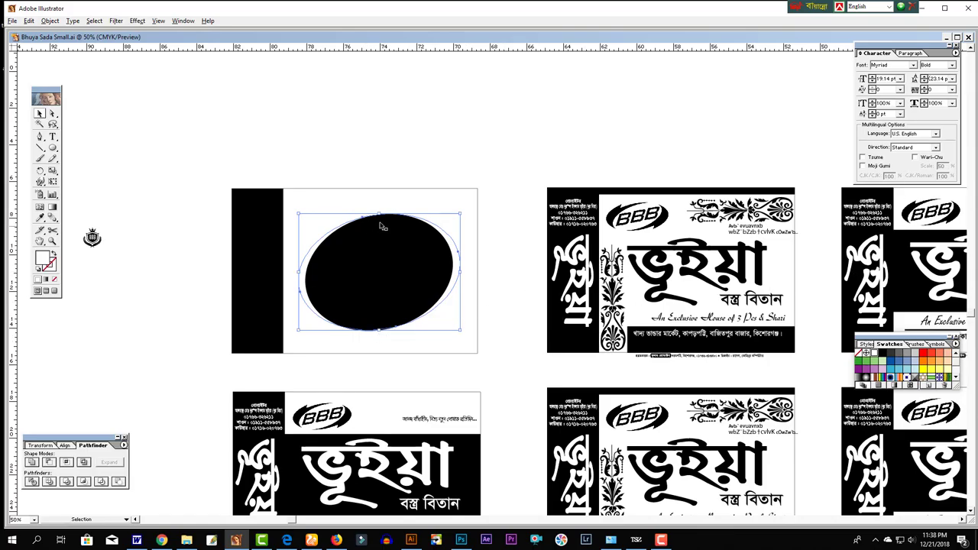
left_click_drag(377, 214, 378, 208)
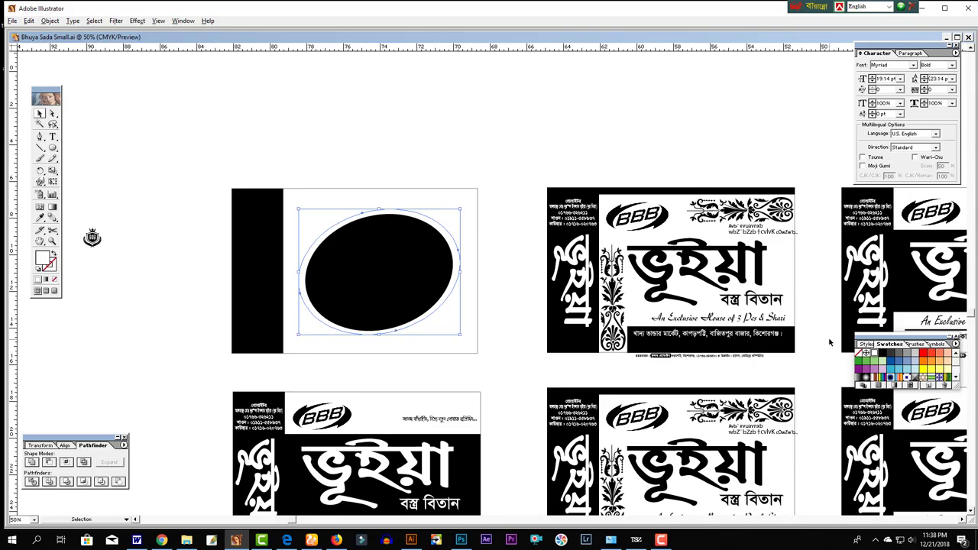
left_click(880, 353)
Step: Move the BBB crest onto the panel above-left of the ellipse and enlarge it
left_click(417, 162)
left_click_drag(448, 343, 309, 281)
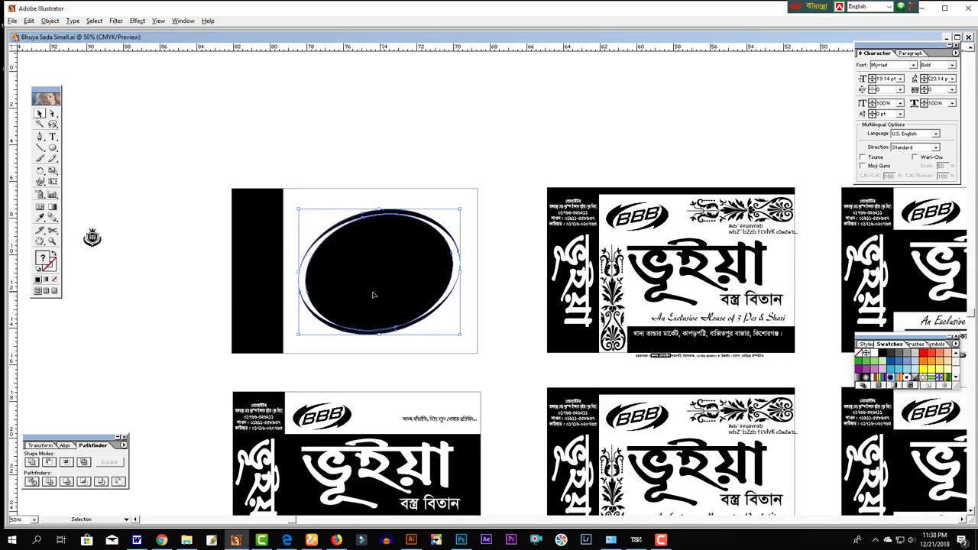
left_click(342, 467)
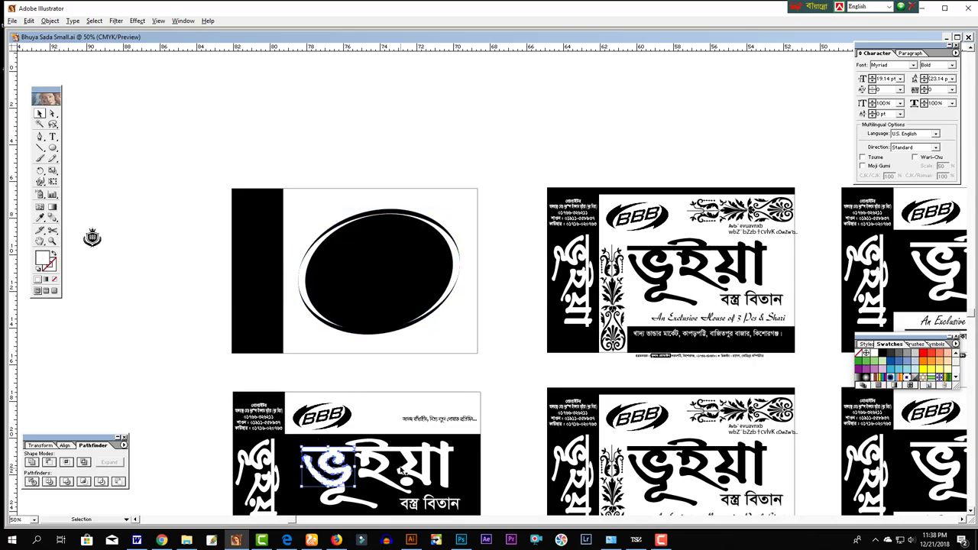
left_click(498, 455)
scroll(493, 447, "down", 1)
left_click_drag(450, 321, 297, 223)
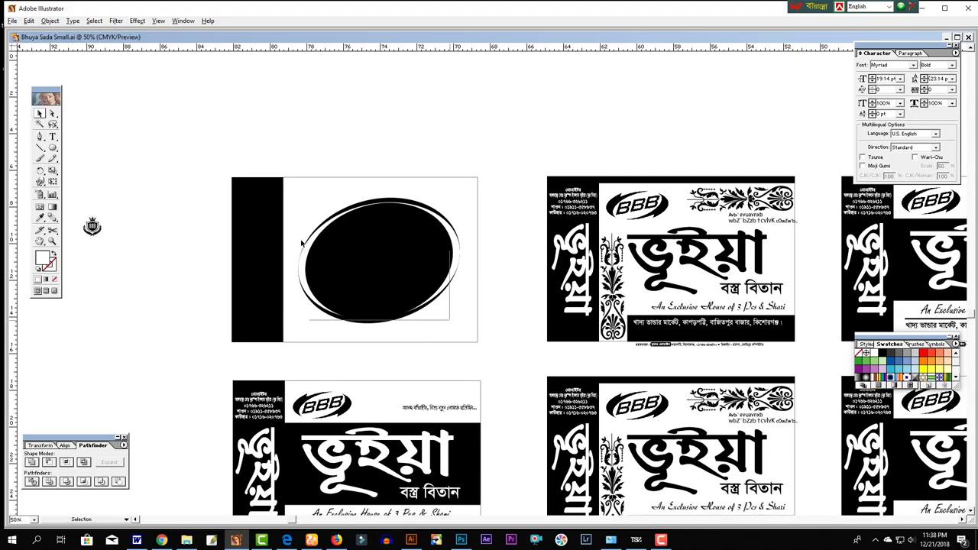
left_click(451, 336, "shift")
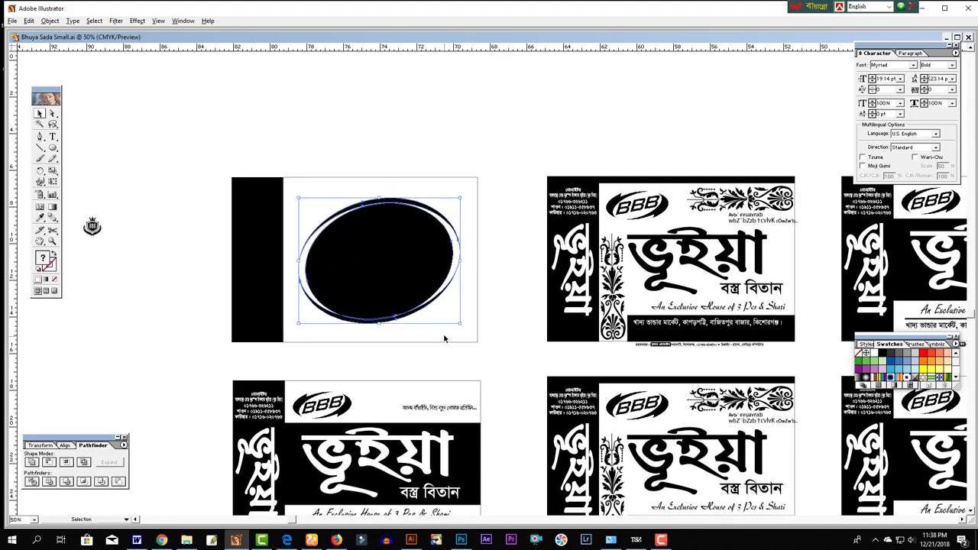
left_click(91, 229)
left_click_drag(93, 228, 307, 203)
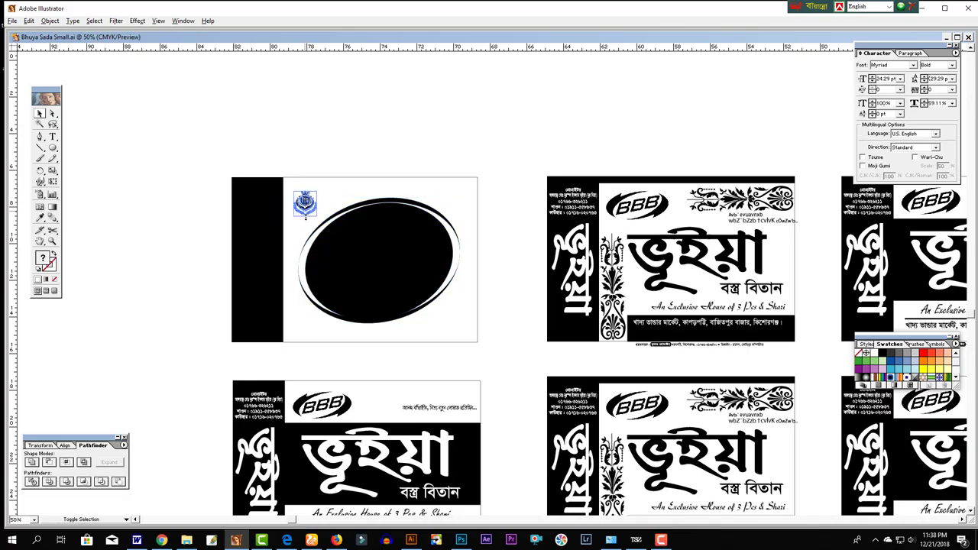
left_click_drag(315, 211, 318, 216)
left_click(343, 153)
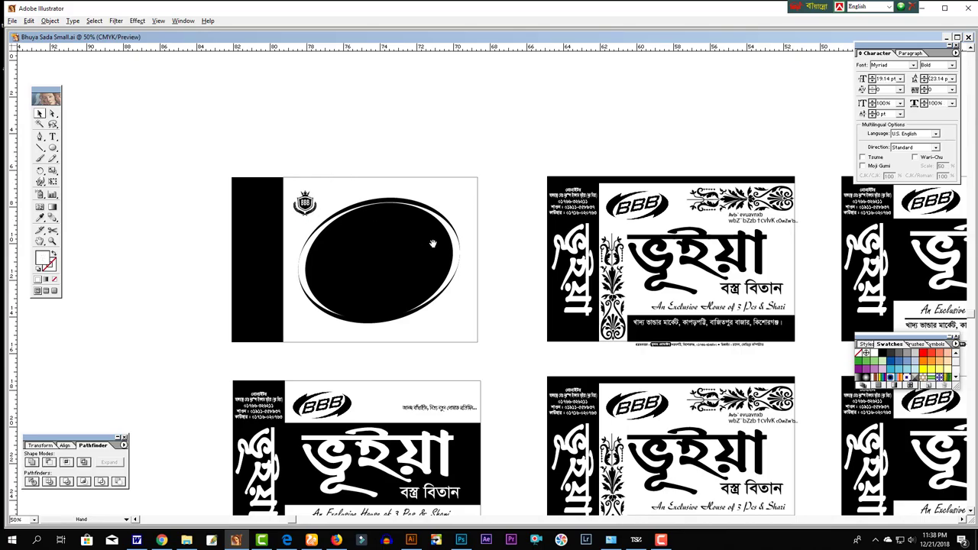
Step: Try narrowing both ellipses together, then undo the width change
left_click_drag(454, 320, 364, 286)
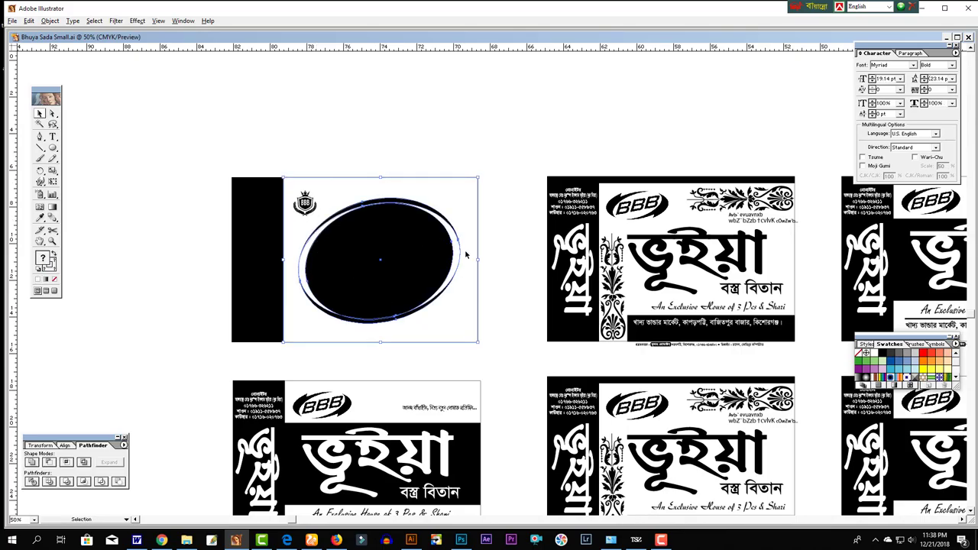
left_click(489, 286, "shift")
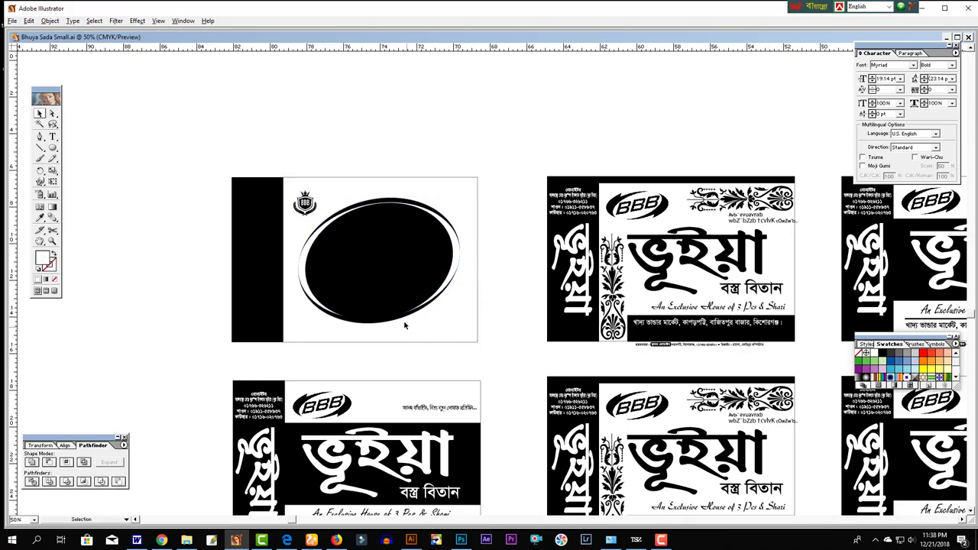
left_click(489, 319)
key("ctrl+plus")
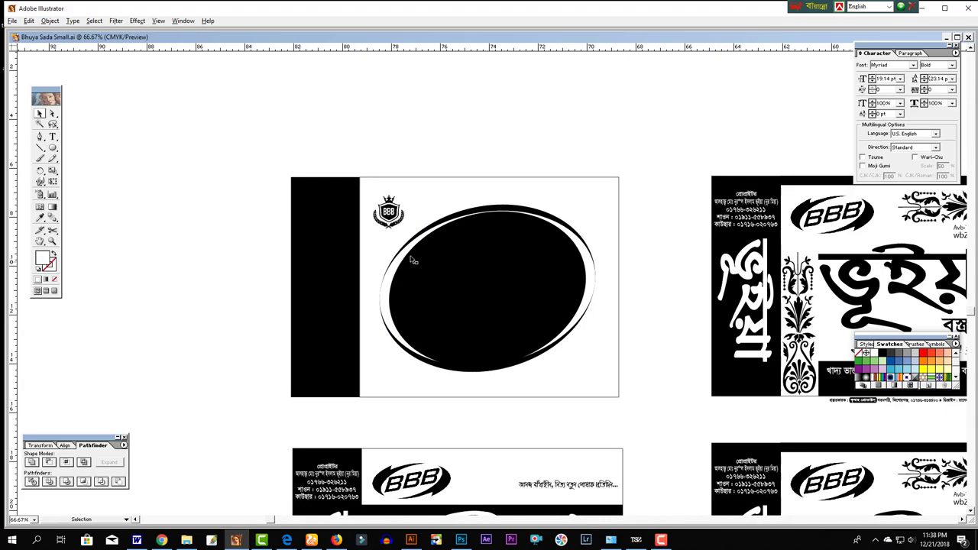
left_click(502, 242)
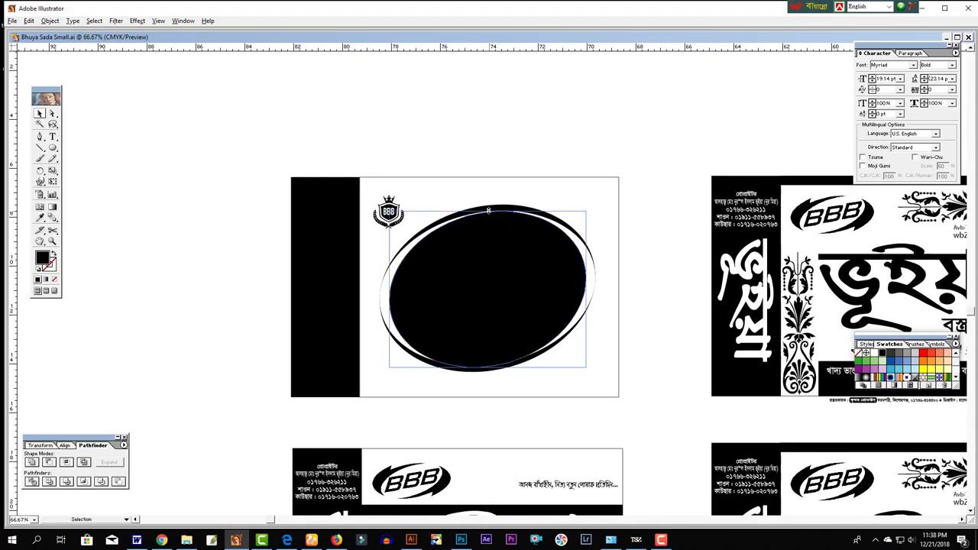
left_click(496, 206)
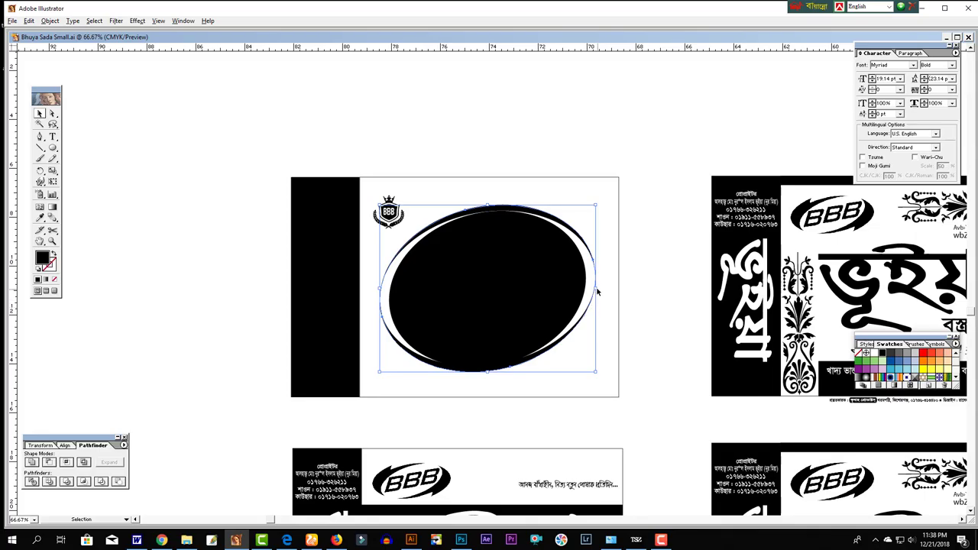
left_click_drag(595, 288, 586, 286)
key("ctrl+z")
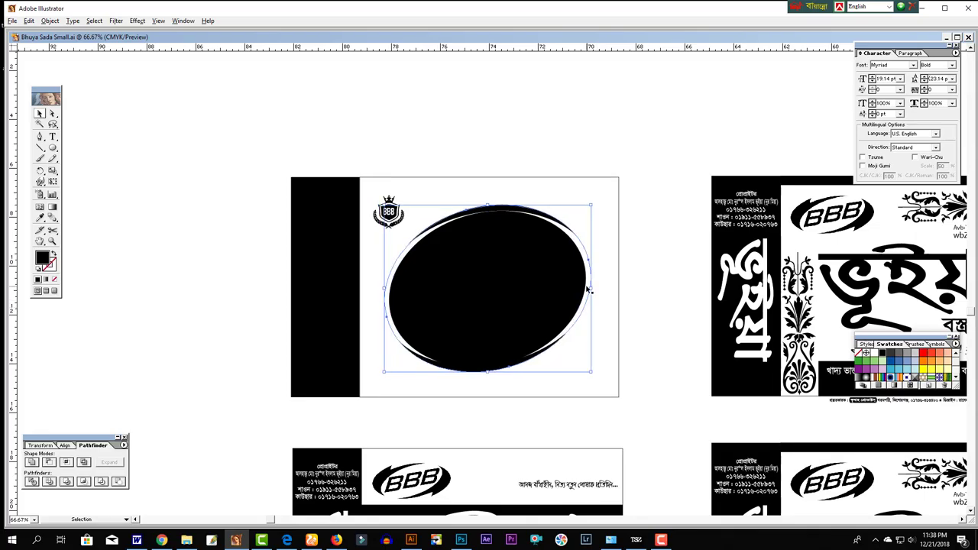
key("ctrl+z")
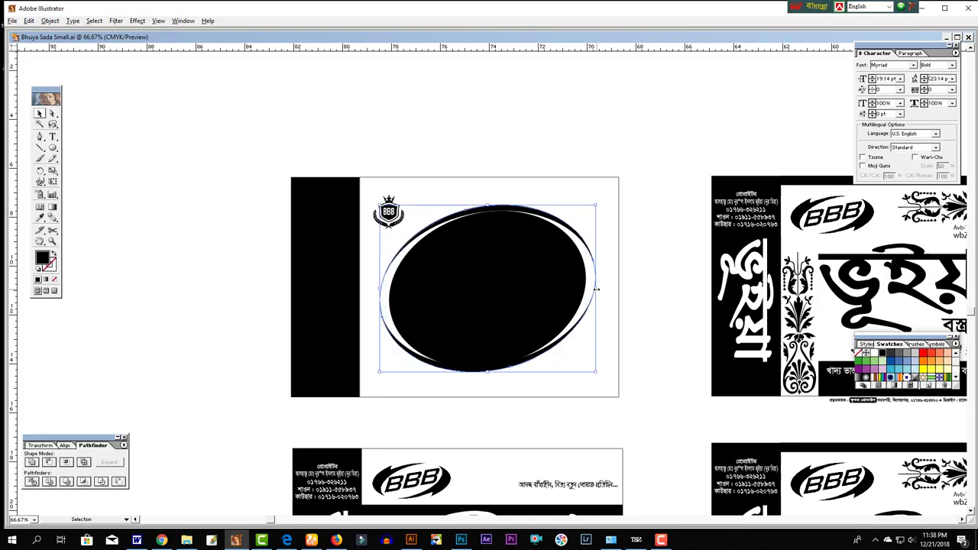
Step: Recentre the view and select pieces of the new board
left_click(630, 291)
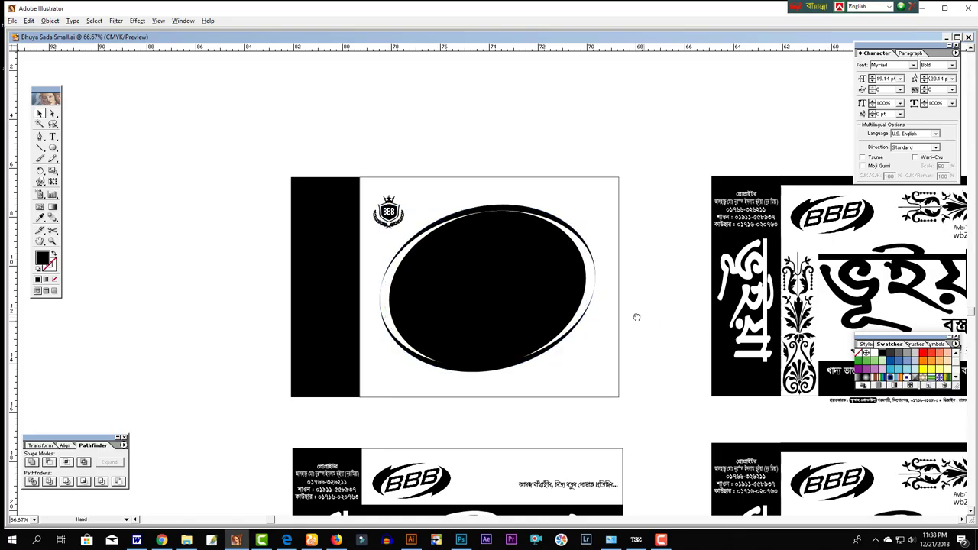
left_click_drag(635, 314, 506, 338)
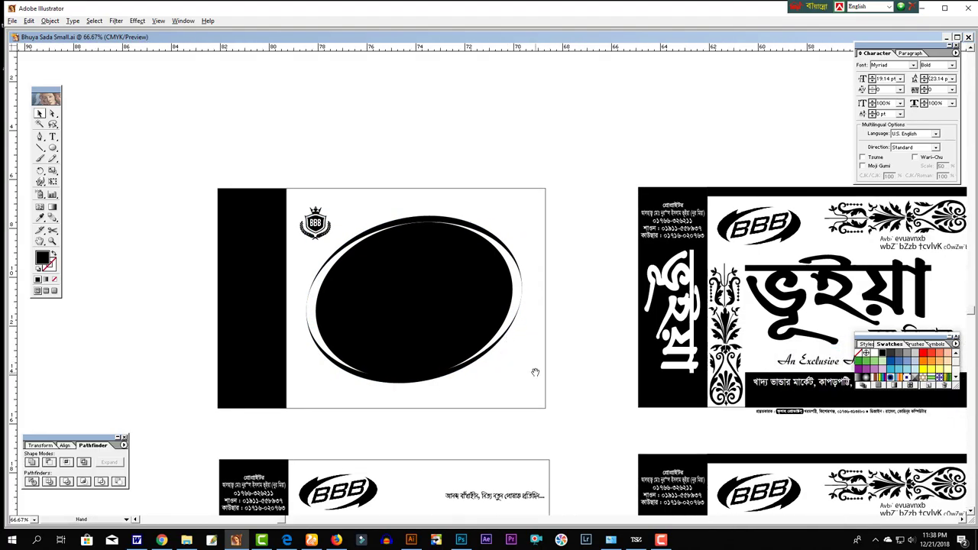
left_click(500, 353)
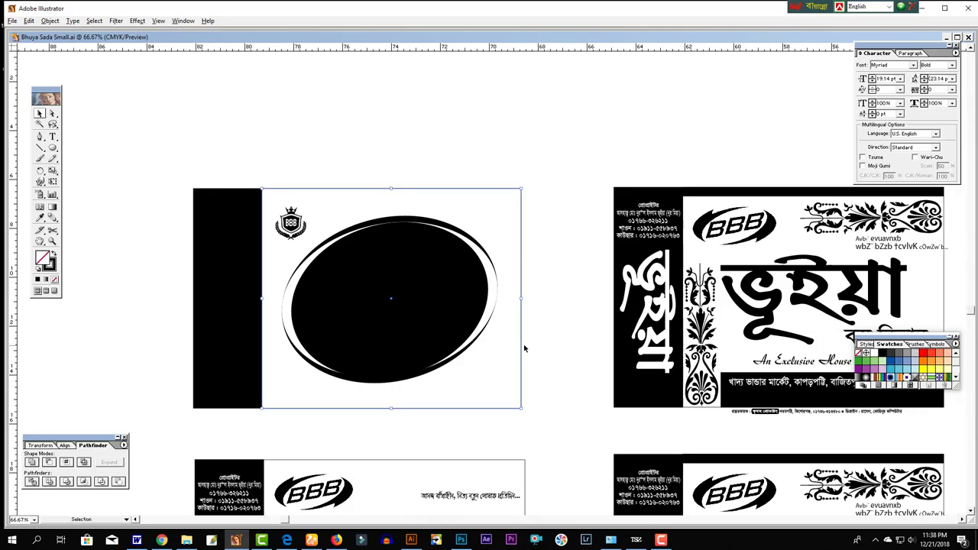
left_click(227, 178)
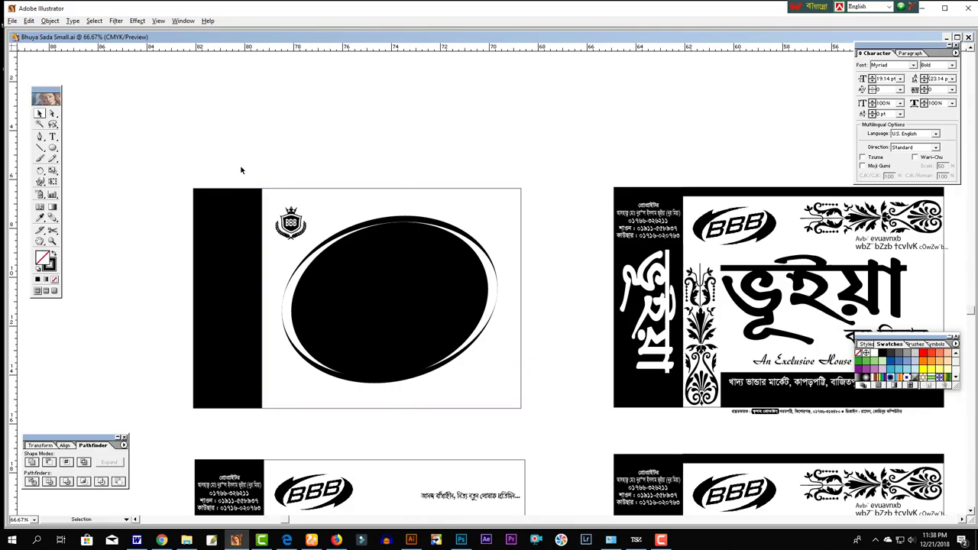
mouse_move(268, 159)
left_mouse_down()
mouse_move(257, 200)
mouse_move(329, 220)
left_mouse_up()
Step: Check the black strip and zoom out toward the whole new board
left_click(233, 188)
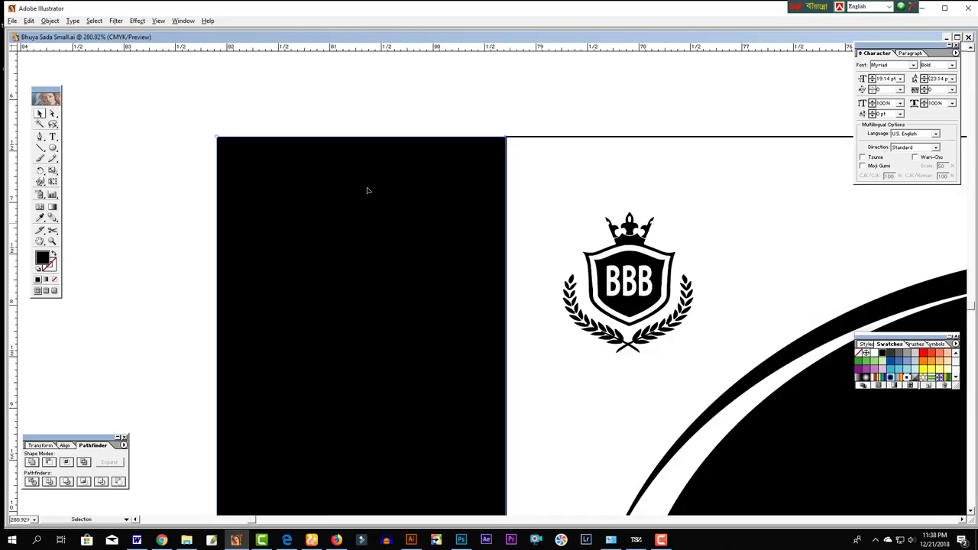
left_click(443, 116)
key("z")
left_click(545, 248, "alt")
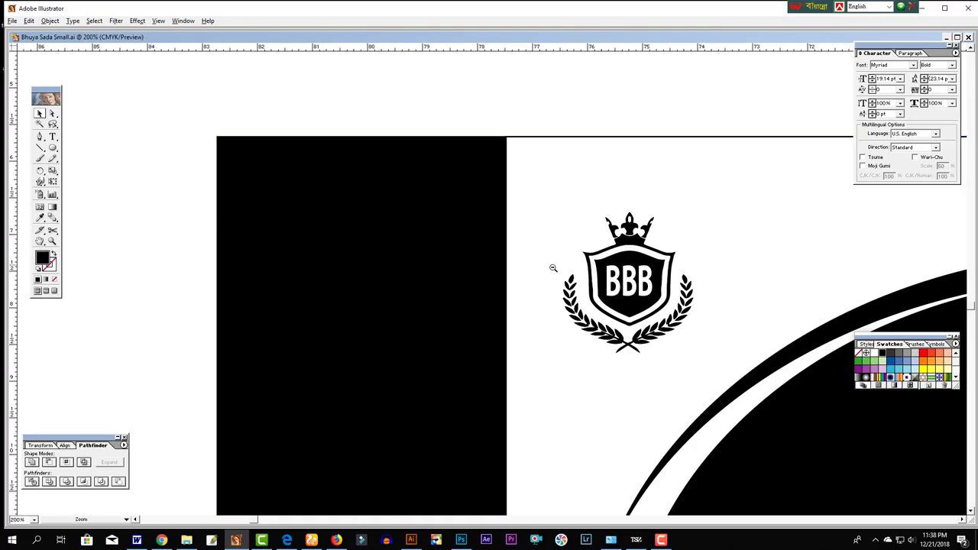
left_click(535, 253, "alt")
left_click(524, 258, "alt")
left_click(512, 263, "alt")
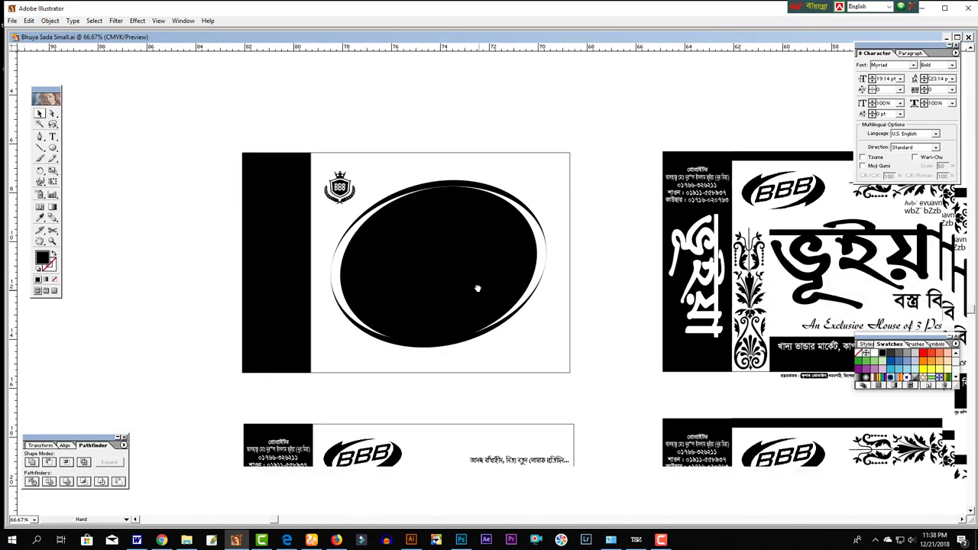
Step: Move the Bengali tagline up onto the new board and make the ellipse lower and shorter
left_click(520, 462, "ctrl")
left_click_drag(522, 462, 516, 180)
left_click(428, 221)
left_click_drag(427, 221, 427, 225)
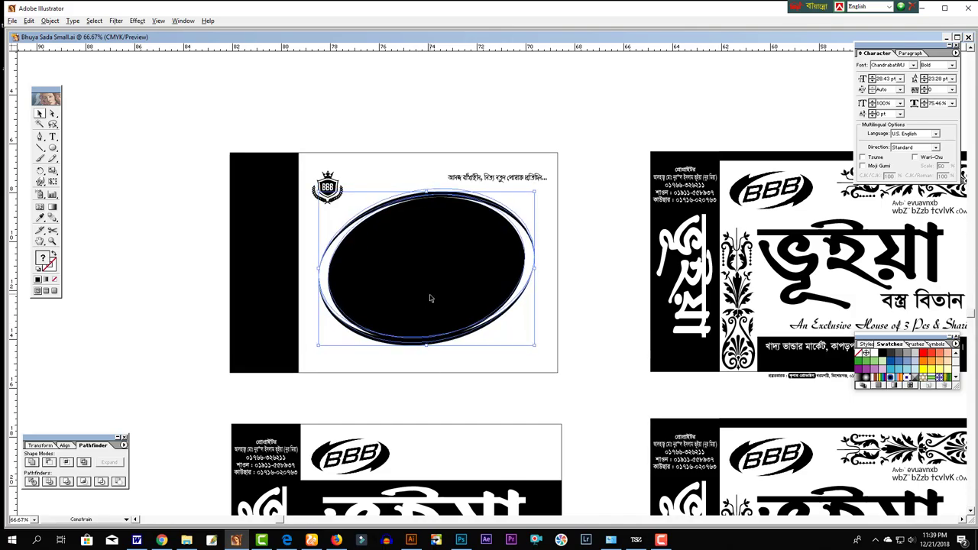
left_click_drag(426, 351, 426, 341)
left_click_drag(498, 184, 497, 188)
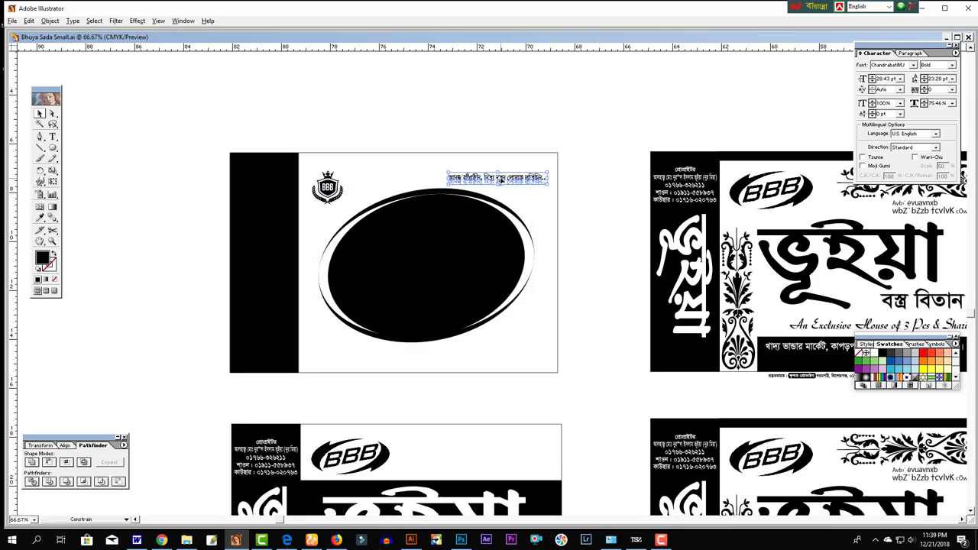
Step: Nudge the ellipse slightly lower again and select the contact text on the lower card
left_click(425, 237)
left_click_drag(425, 236, 425, 240)
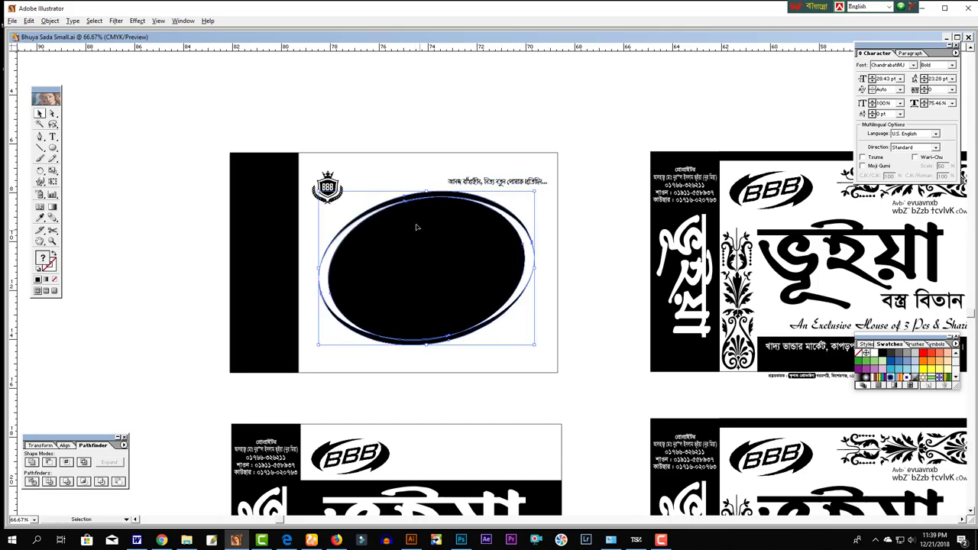
left_click(490, 357)
left_click_drag(481, 378, 478, 340)
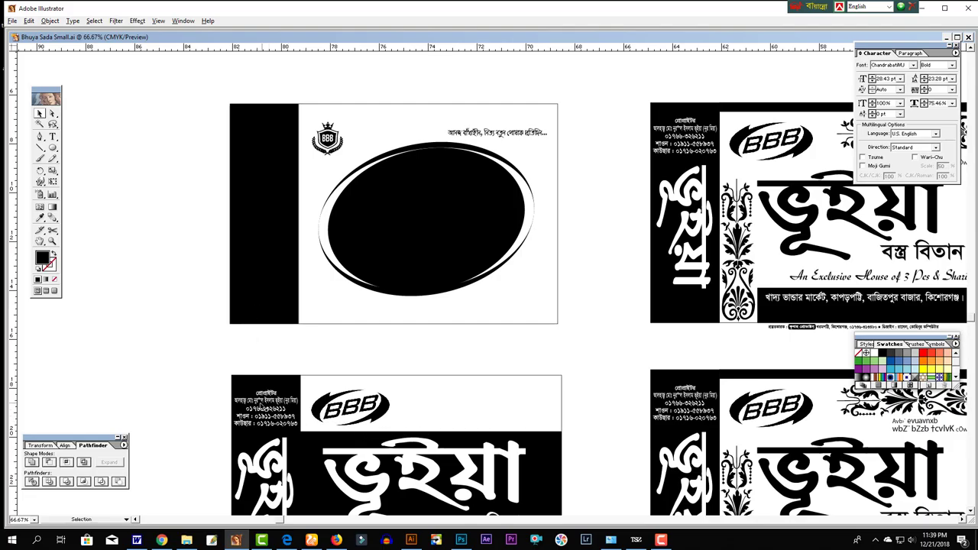
key("t")
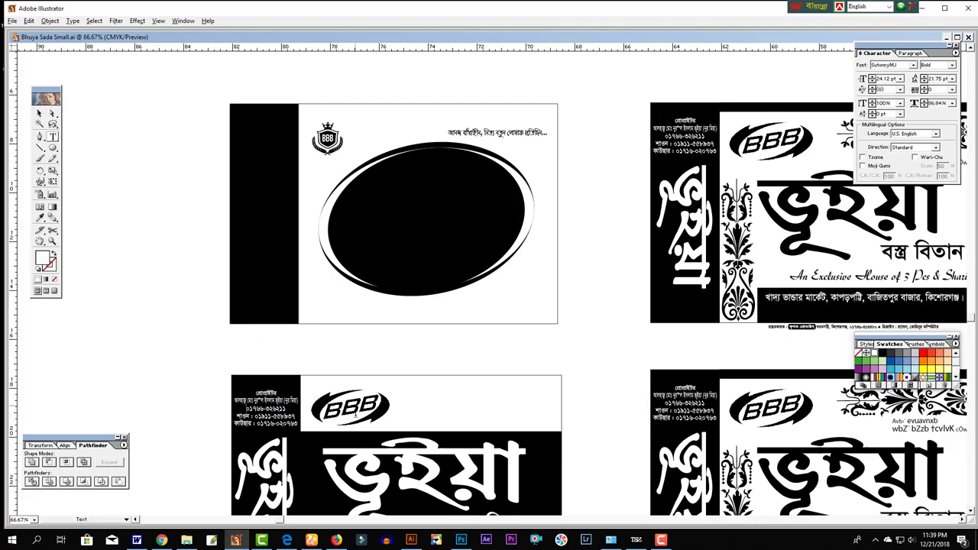
key("v")
left_click(266, 402)
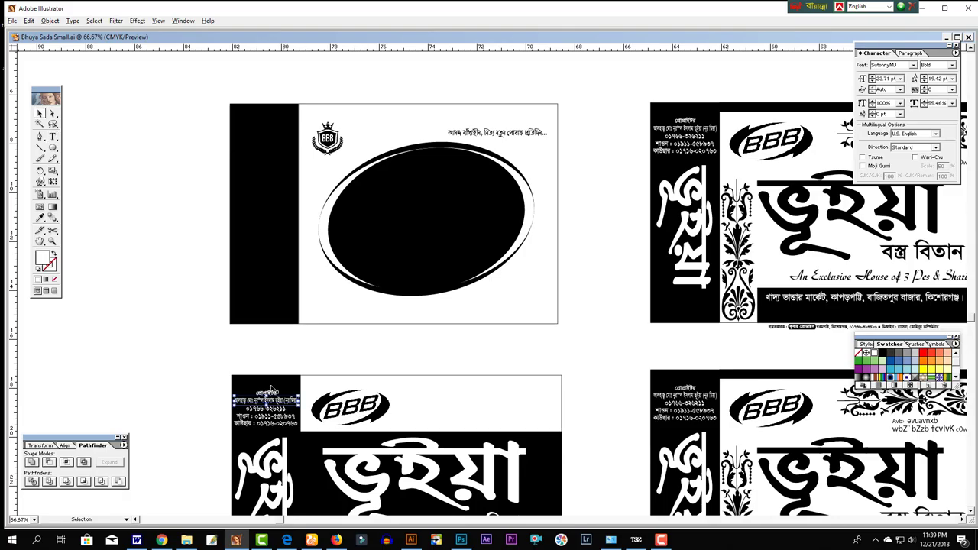
Step: Correct the misspelled letter in the proprietor's name to রু
left_click_drag(222, 327, 328, 441)
double_click(371, 344)
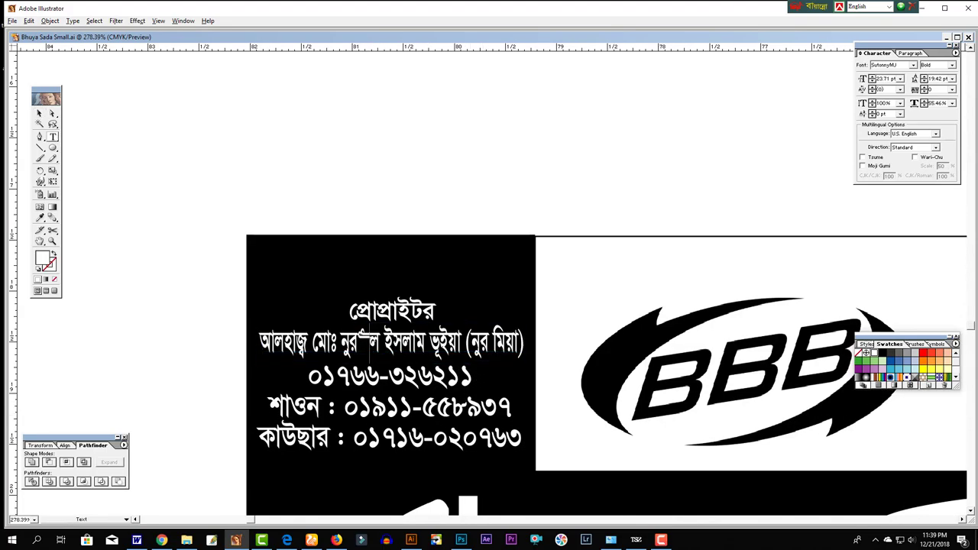
left_click_drag(370, 342, 358, 340)
key("ctrl+alt+b")
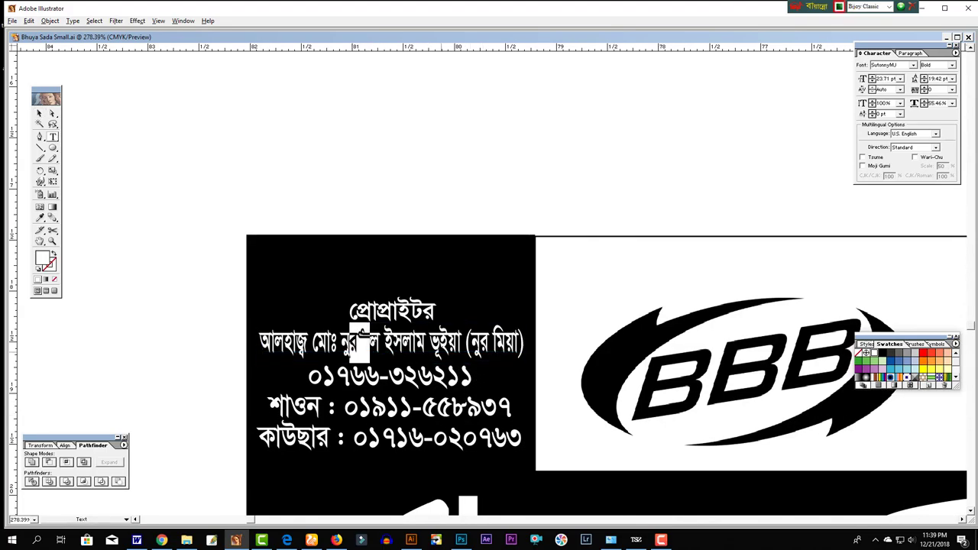
type("রু")
key("Escape")
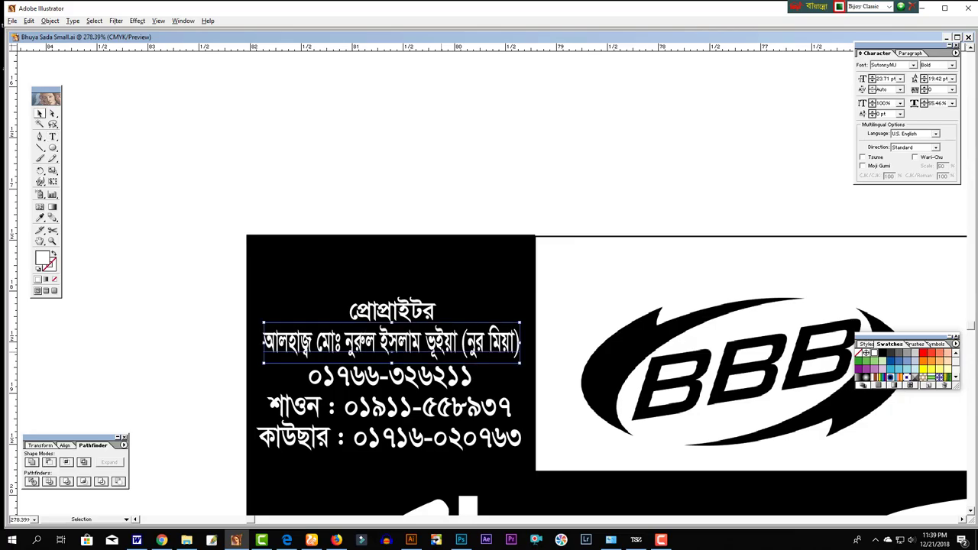
key("ctrl+alt+b")
Step: Move the contact text to the top of the ellipse card's black strip, scaled down to fit
left_click(350, 328)
key("ctrl+minus")
key("ctrl+minus")
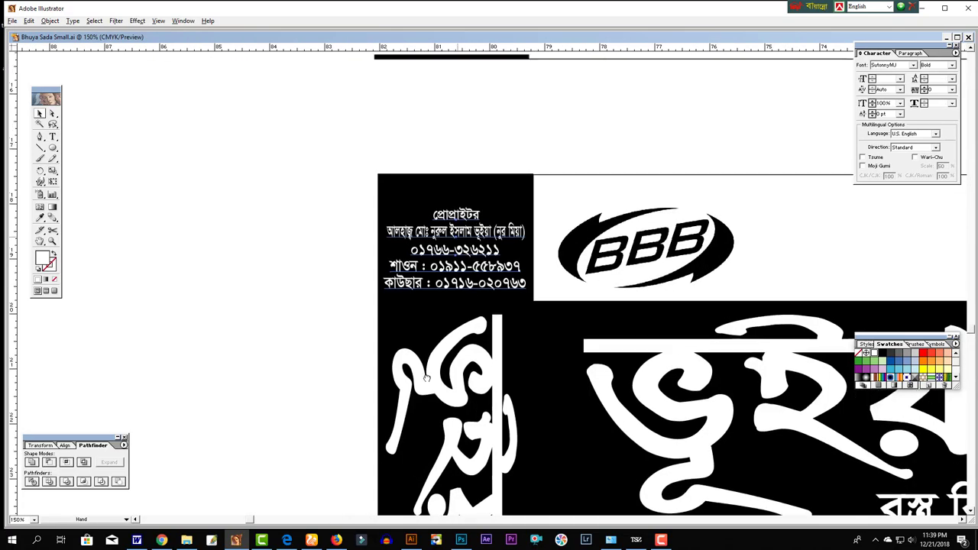
scroll(476, 340, "up", 3)
key("ctrl+minus")
left_click_drag(491, 264, 467, 424)
left_click_drag(456, 464, 455, 199)
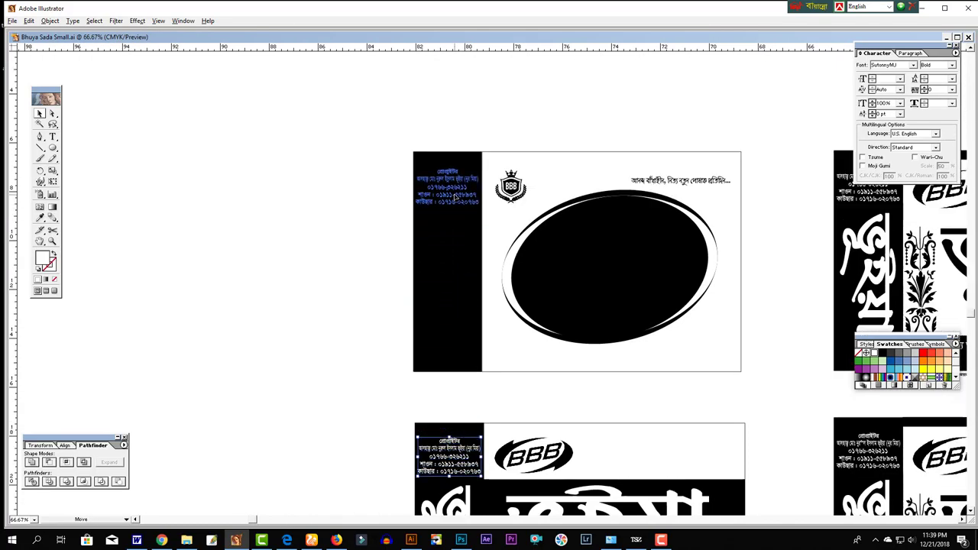
left_click_drag(453, 133, 506, 302)
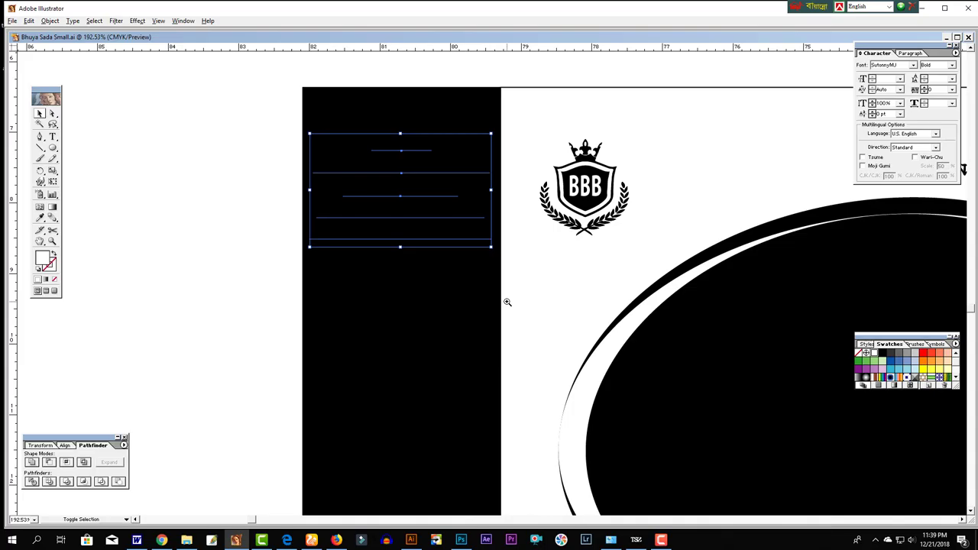
left_click_drag(402, 135, 402, 142)
left_click(240, 212)
Step: Widen the proprietor's name line across the black strip
left_click(431, 219)
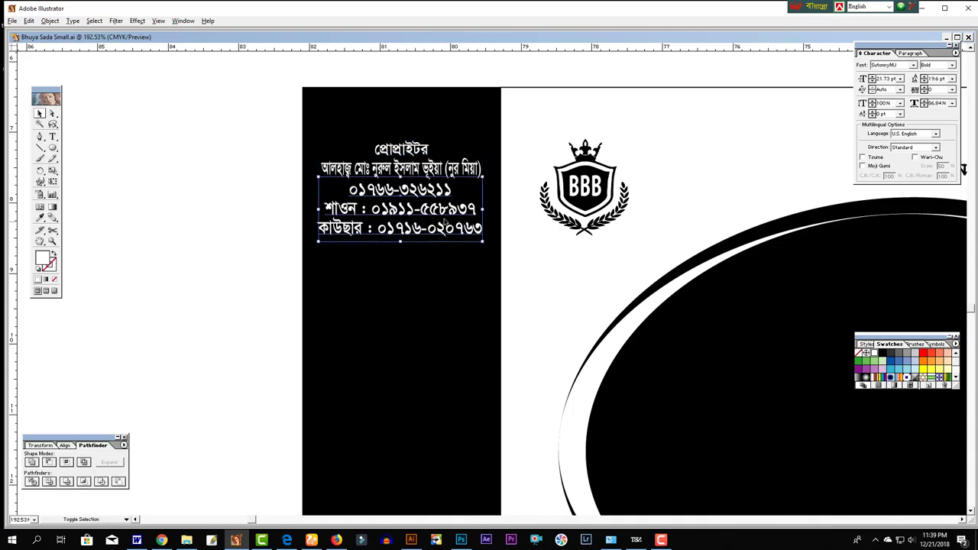
key("t")
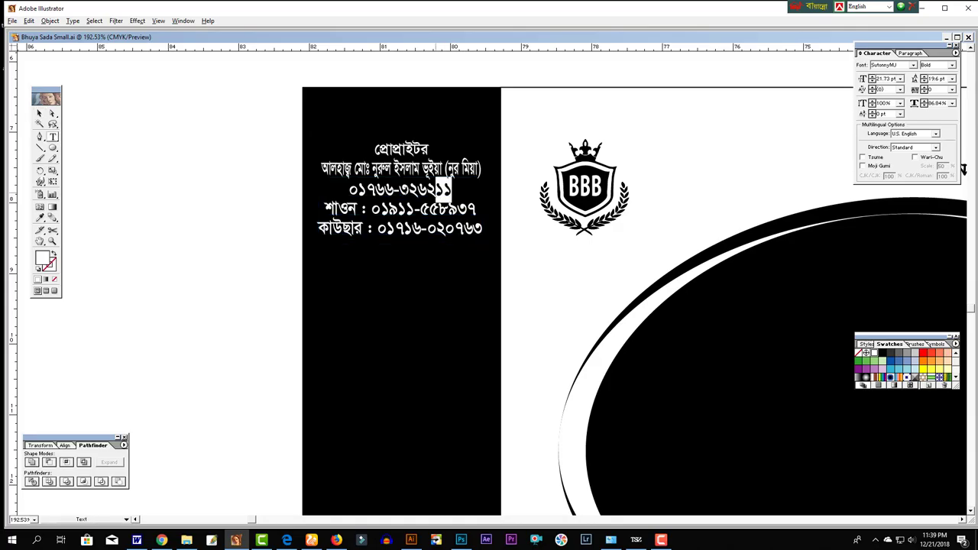
left_click_drag(452, 189, 343, 190)
left_click(383, 196)
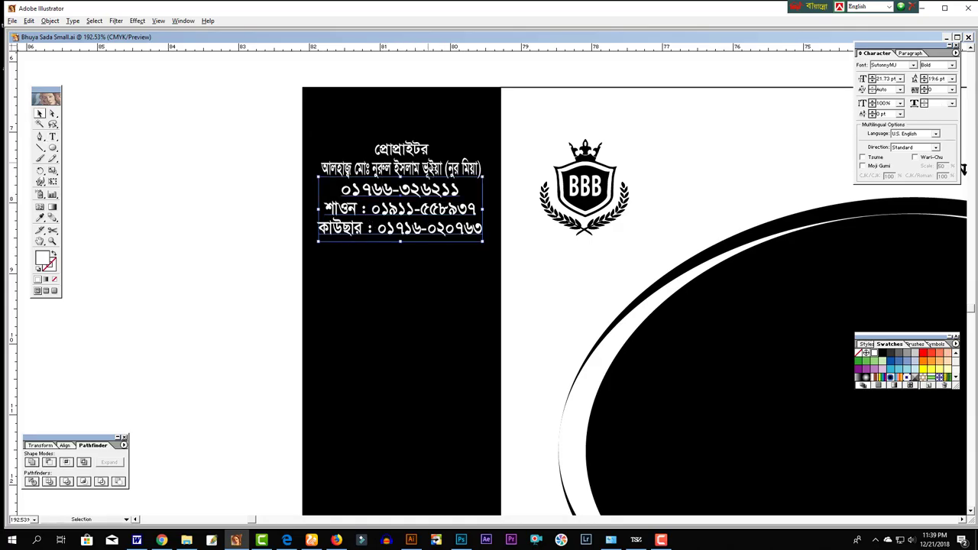
left_click(474, 170, "ctrl")
left_click_drag(481, 168, 492, 168)
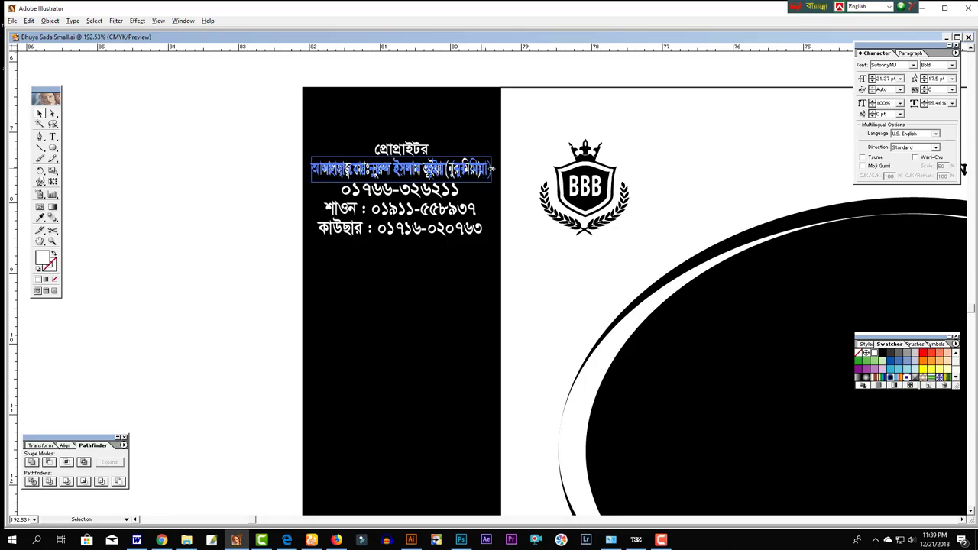
Step: Space out the heading's letters so it reads প্রো প্রা ই টর
left_click(422, 151)
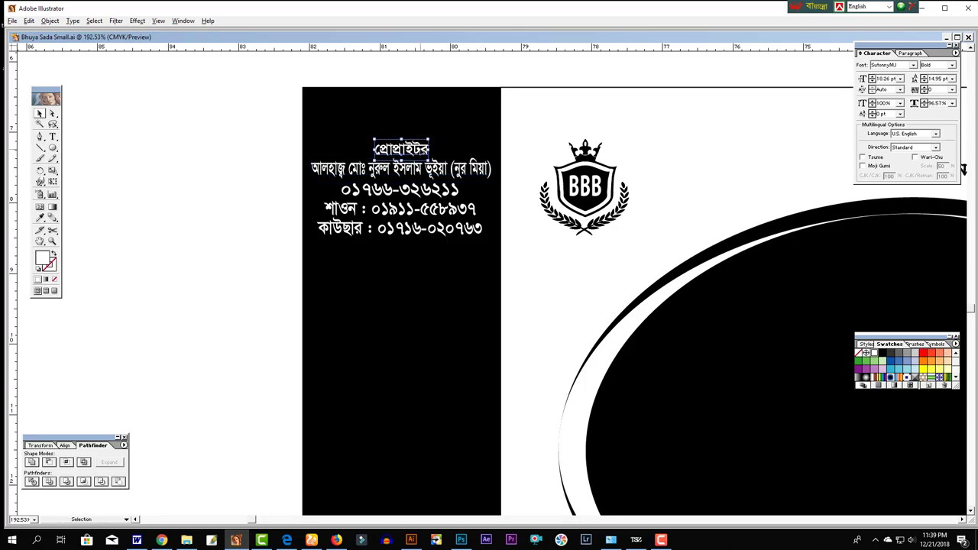
double_click(392, 149)
left_click(415, 148)
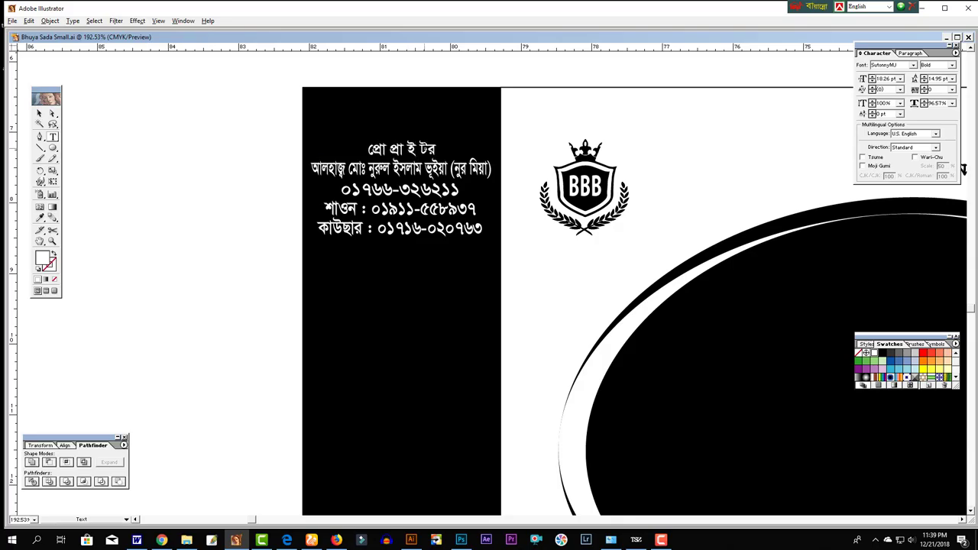
key("ctrl+1")
mouse_move(514, 365)
left_mouse_down()
mouse_move(470, 349)
mouse_move(496, 301)
left_mouse_up()
key("ctrl+minus")
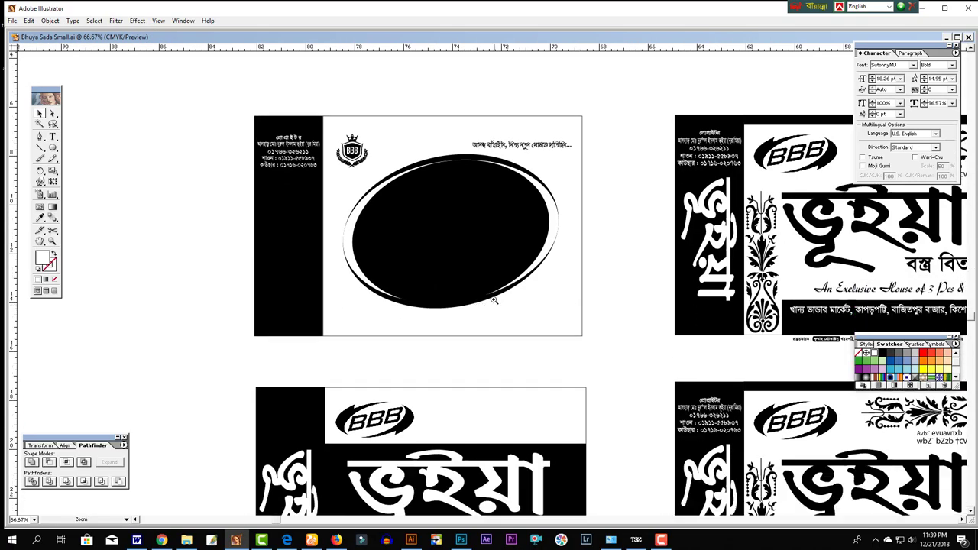
Step: Center the বস্ত্র বিতান text in the black oval and duplicate it above
left_click_drag(472, 372, 464, 334)
key("ctrl+minus")
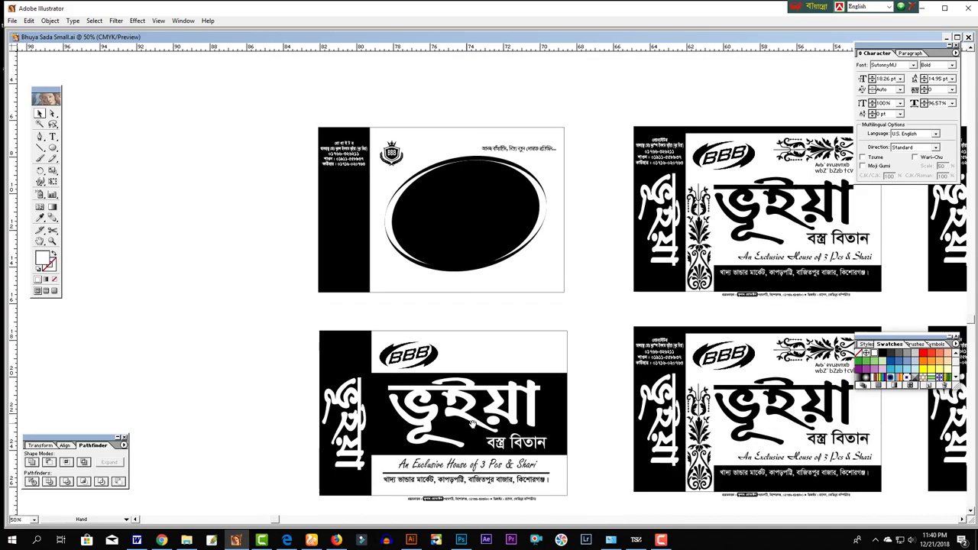
mouse_move(512, 447)
left_mouse_down()
mouse_move(486, 256)
mouse_move(500, 260)
left_mouse_up()
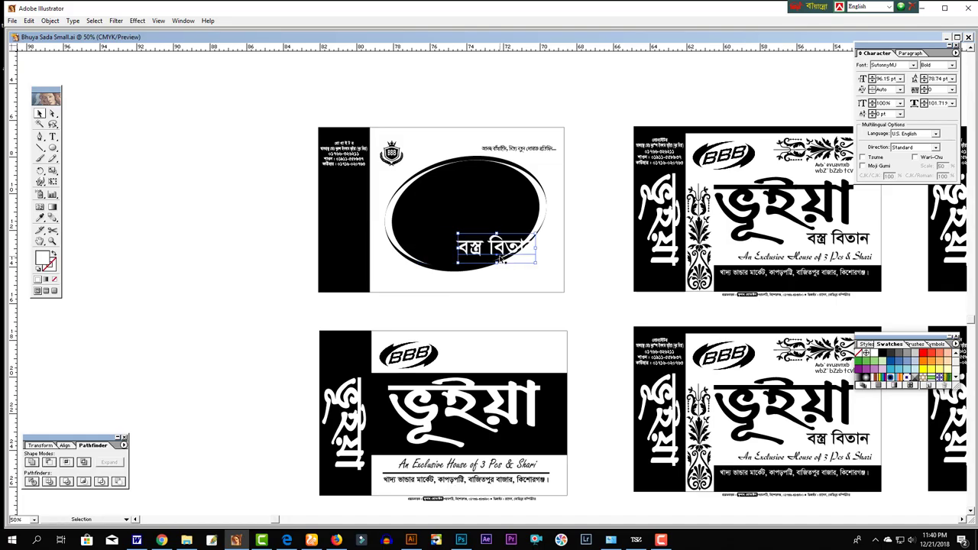
mouse_move(483, 253)
left_mouse_down()
mouse_move(451, 252)
mouse_move(480, 254)
mouse_move(461, 212)
mouse_move(501, 213)
left_mouse_up()
key("t")
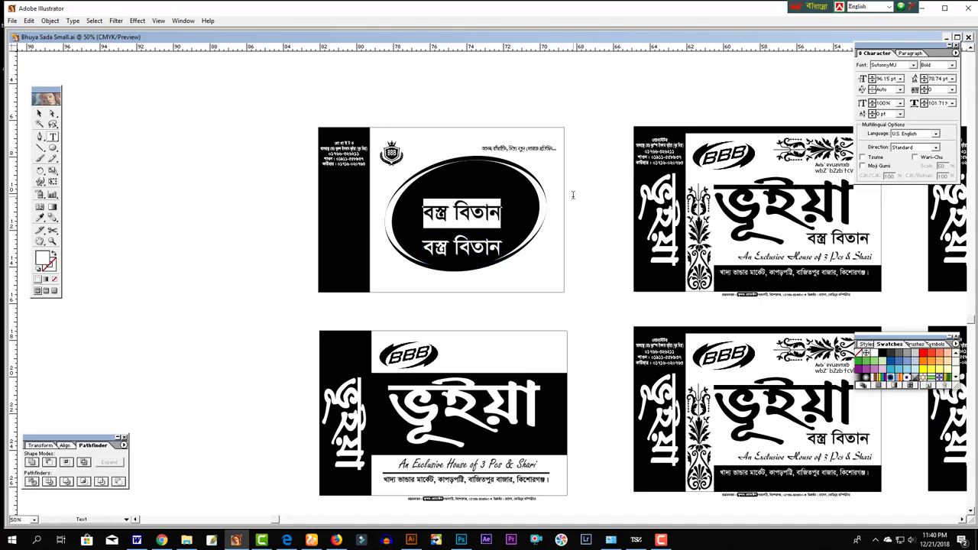
Step: Set the copy to the BleScrT font, retype it as ভূইয়া, and enlarge it
left_click(885, 66)
type("BleScrT")
key("Return")
key("ctrl+alt+b")
type("ভূ")
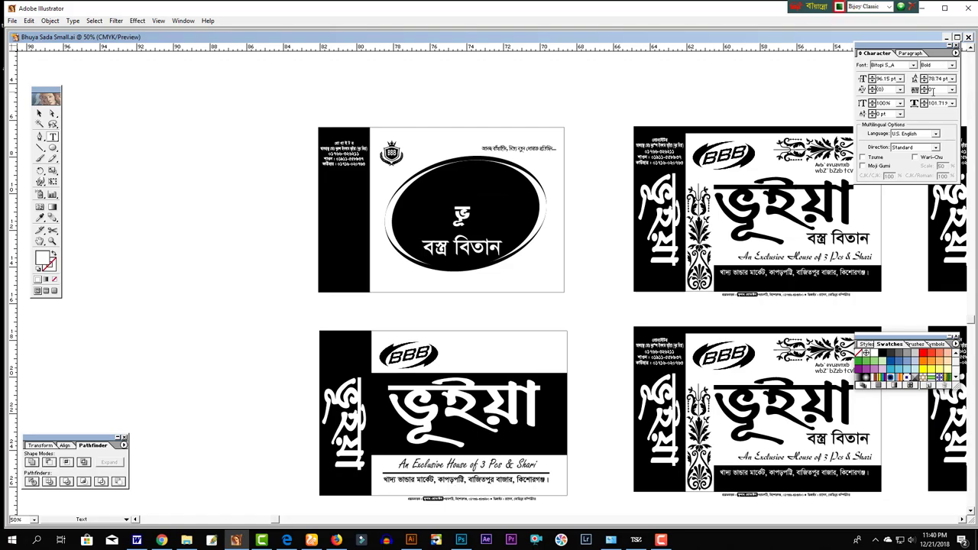
type("ইয়া")
key("Escape")
mouse_move(487, 214)
left_mouse_down()
mouse_move(533, 206)
mouse_move(521, 218)
left_mouse_up()
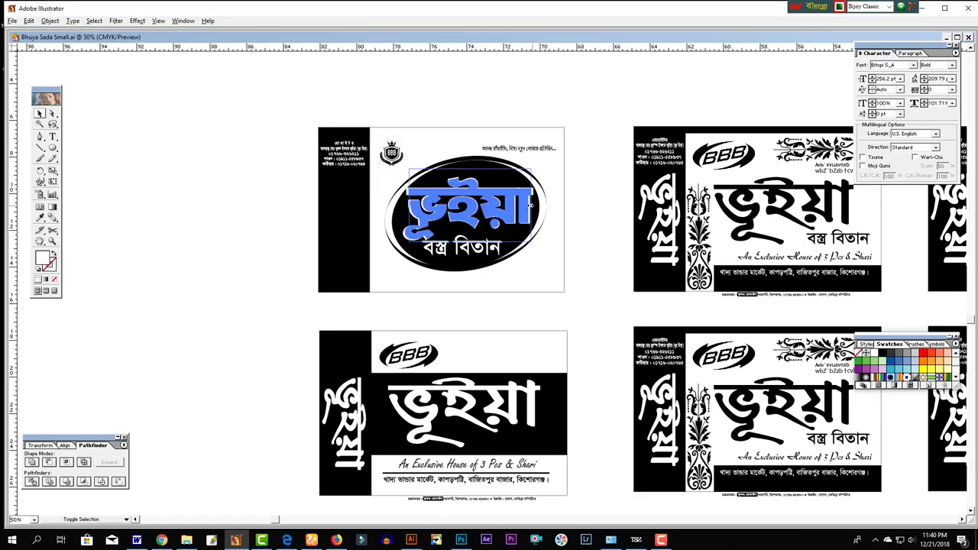
key("ctrl+plus")
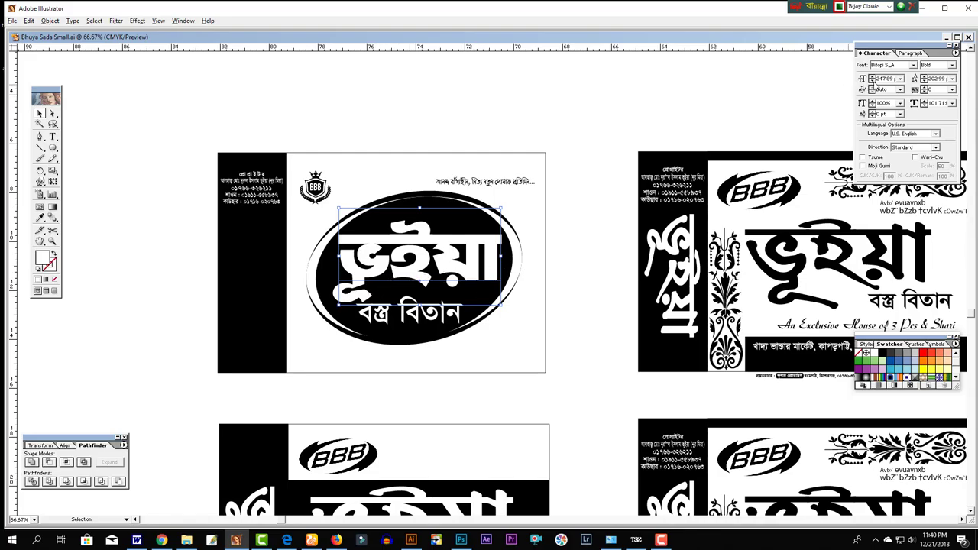
Step: Try several fonts on the ভূইয়া title and settle on KongshoMJ
left_click(887, 66)
key("Down")
key("Down")
key("Down")
key("Down")
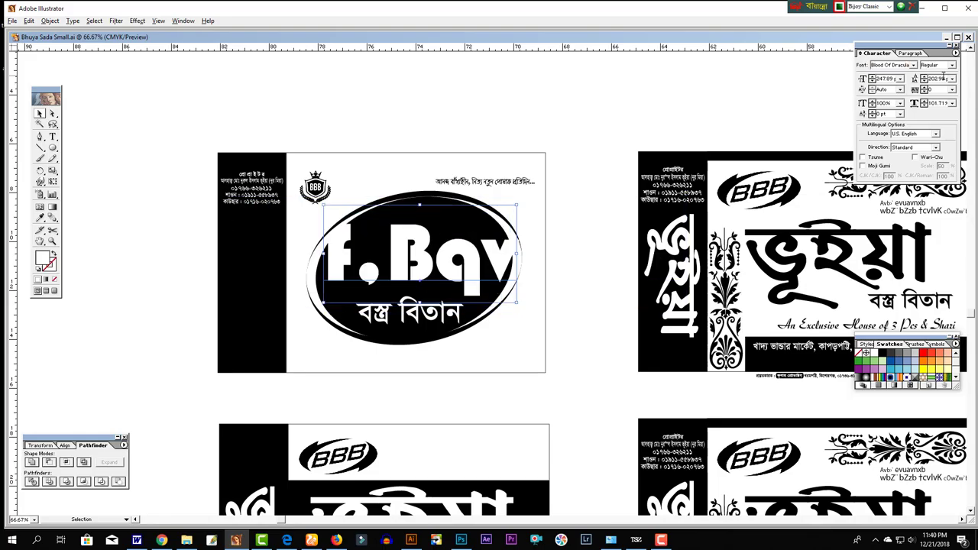
key("Down")
key("Down")
key("Down")
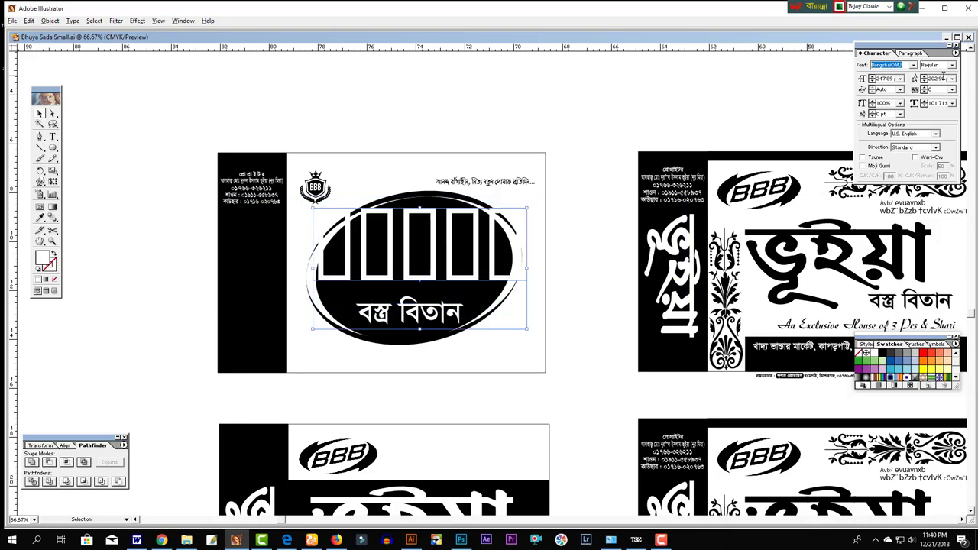
key("Down")
key("Down")
key("Down")
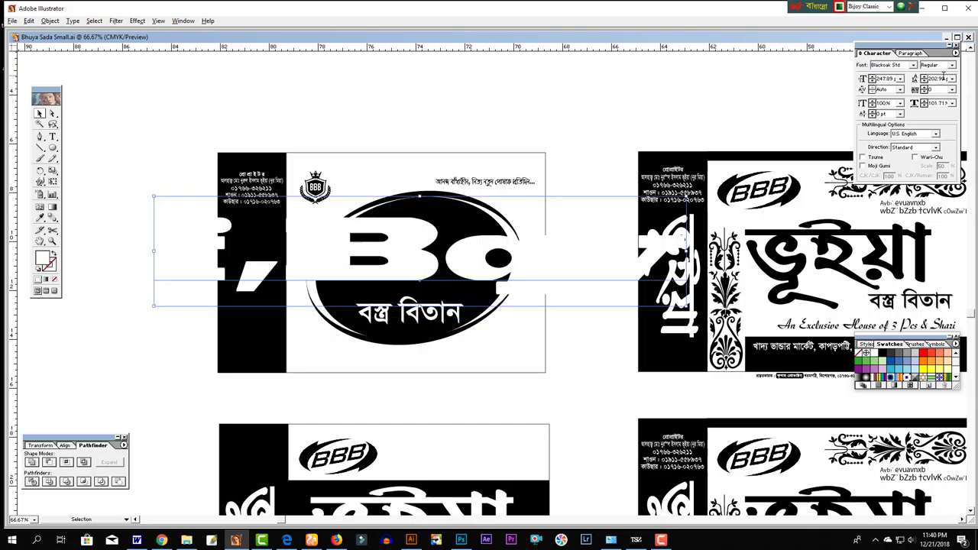
key("Down")
key("Down")
key("Down")
key("Down")
key("Down")
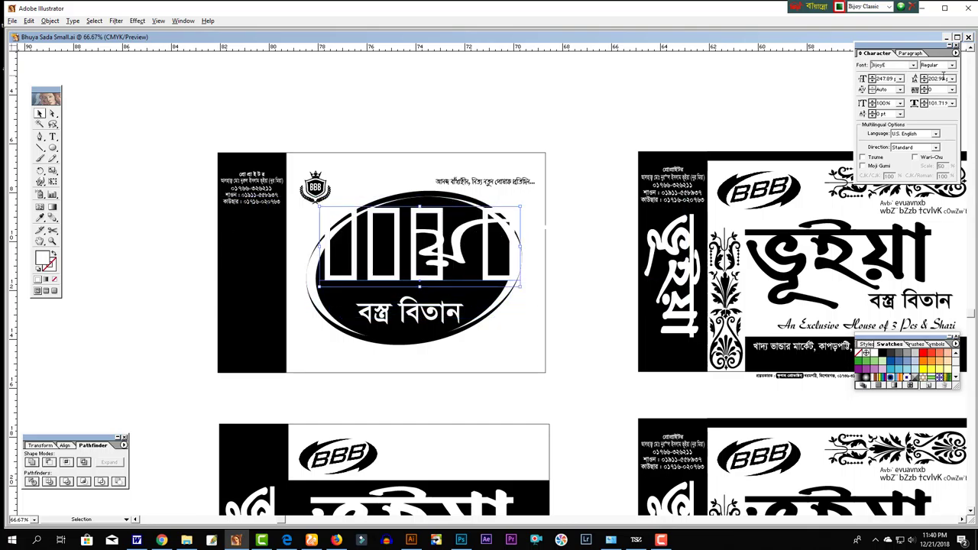
key("Down")
key("Down")
key("Down")
key("Down")
key("Down")
key("Down")
key("Down")
key("Down")
key("Down")
key("Down")
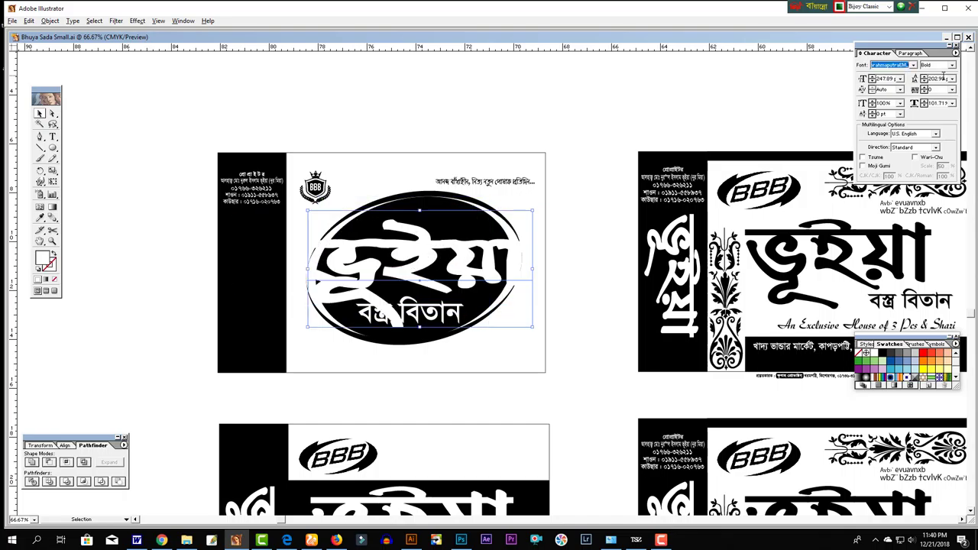
key("Down")
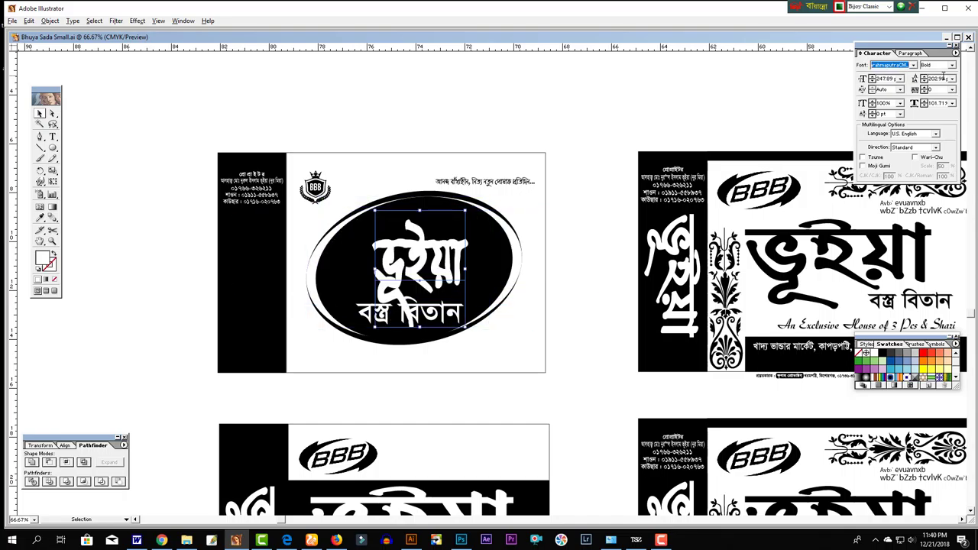
type("Amaze")
key("ctrl+alt+b")
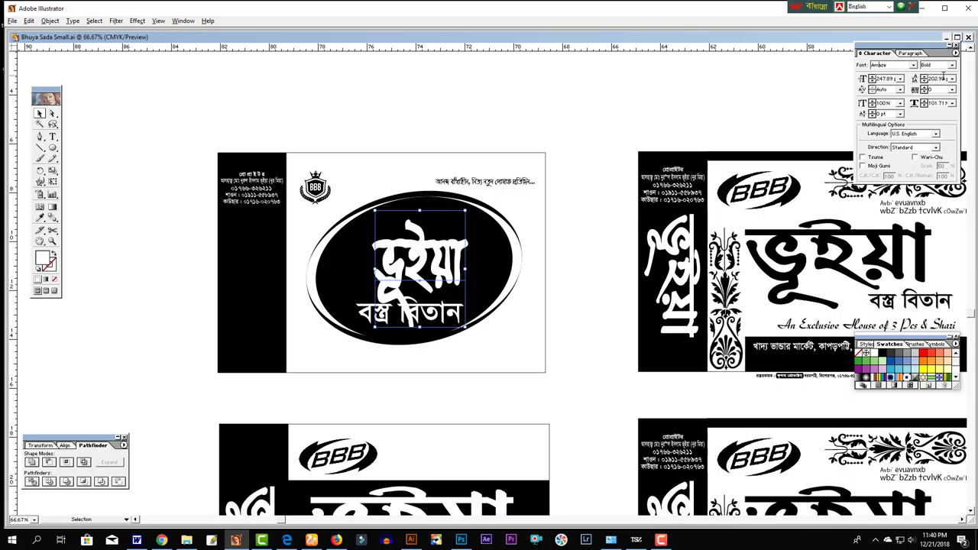
key("Down")
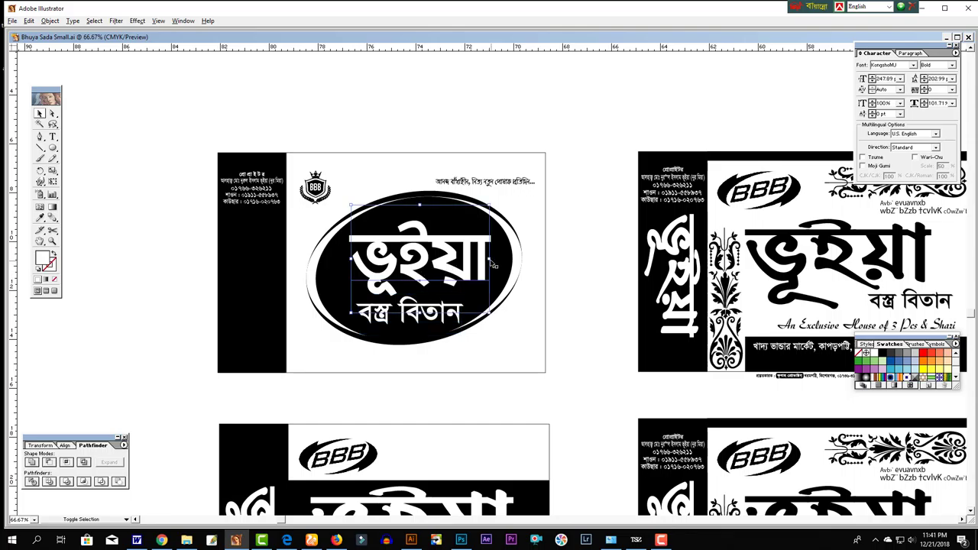
Step: Enlarge the ভূইয়া title to about 279 pt so it nearly spans the oval
left_click_drag(492, 265, 500, 260)
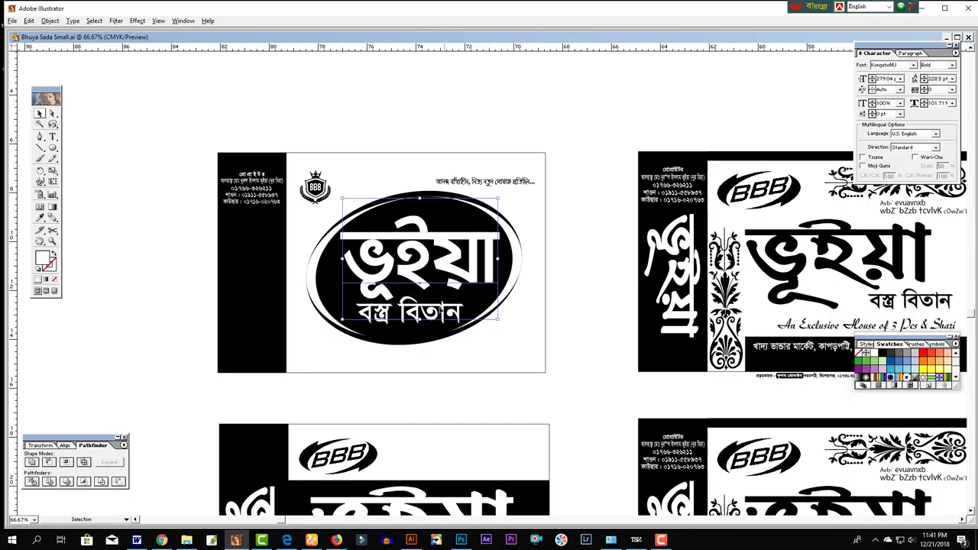
left_click(373, 326)
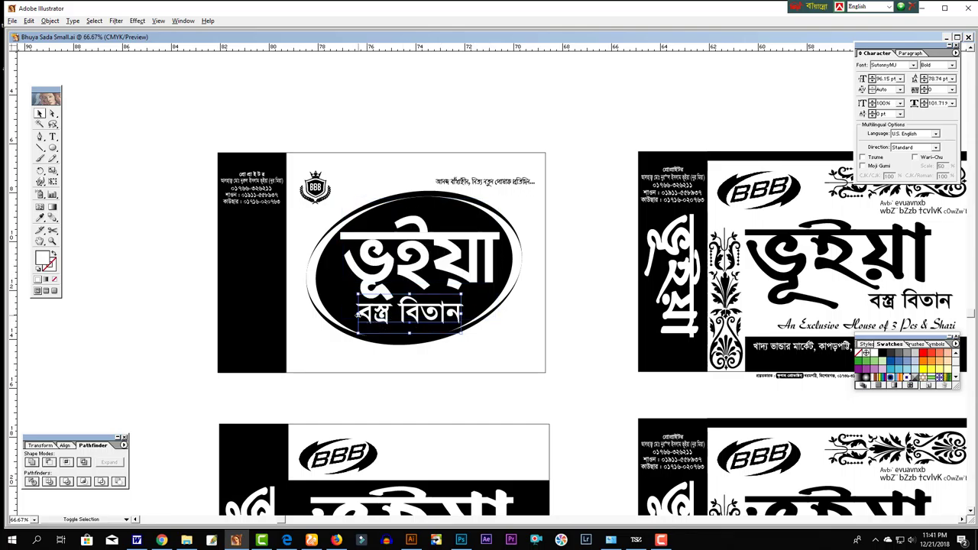
left_click(358, 315)
left_click(445, 263)
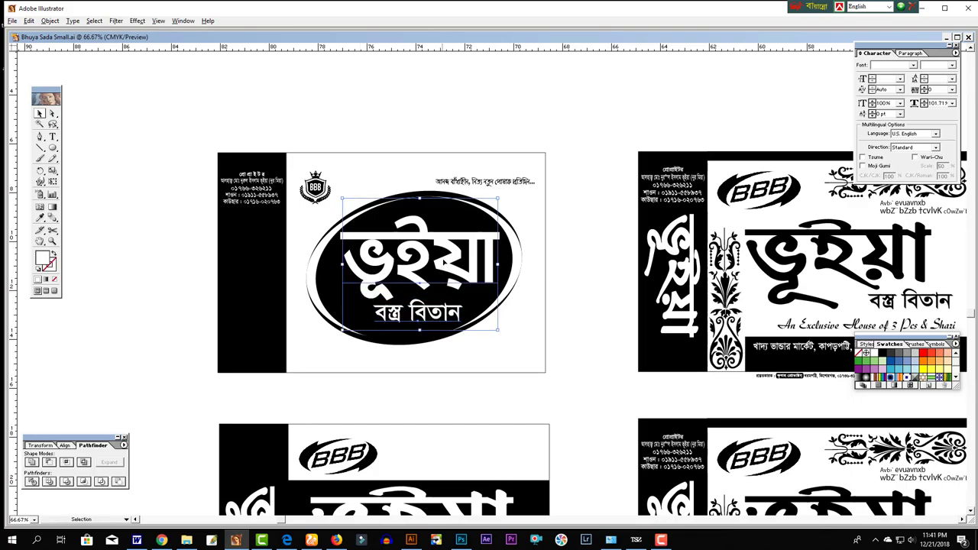
left_click(580, 297)
key("ctrl+minus")
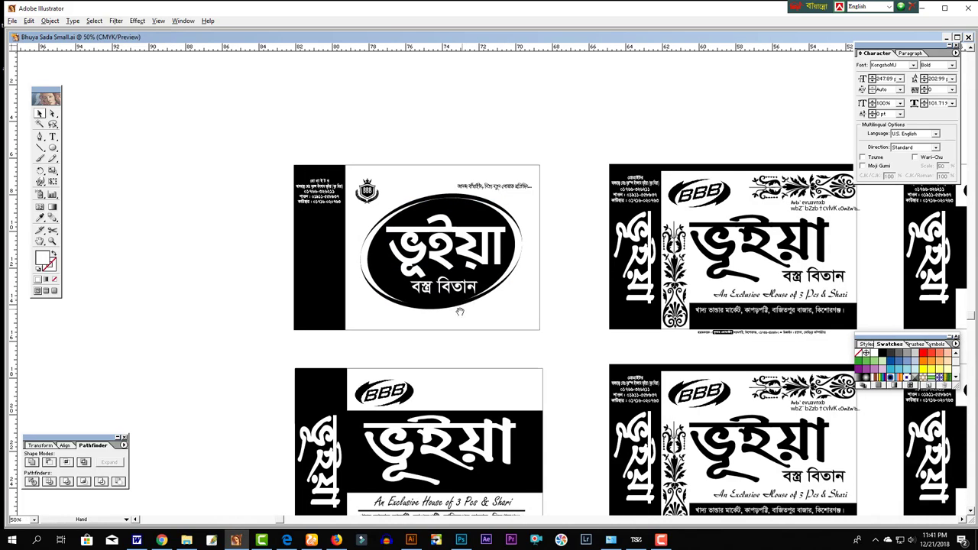
Step: Move the tagline 'An Exclusive House of 3 Pcs & Shari' under the oval on the upper card
mouse_move(459, 306)
left_mouse_down()
mouse_move(483, 294)
mouse_move(433, 288)
left_mouse_up()
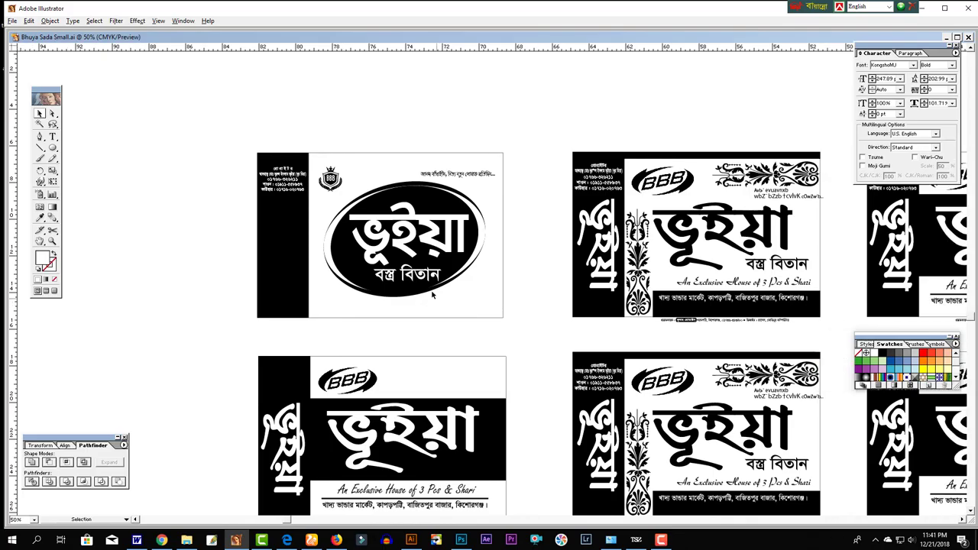
left_click(460, 307)
left_click(452, 321)
key("space")
left_click_drag(414, 334, 413, 292)
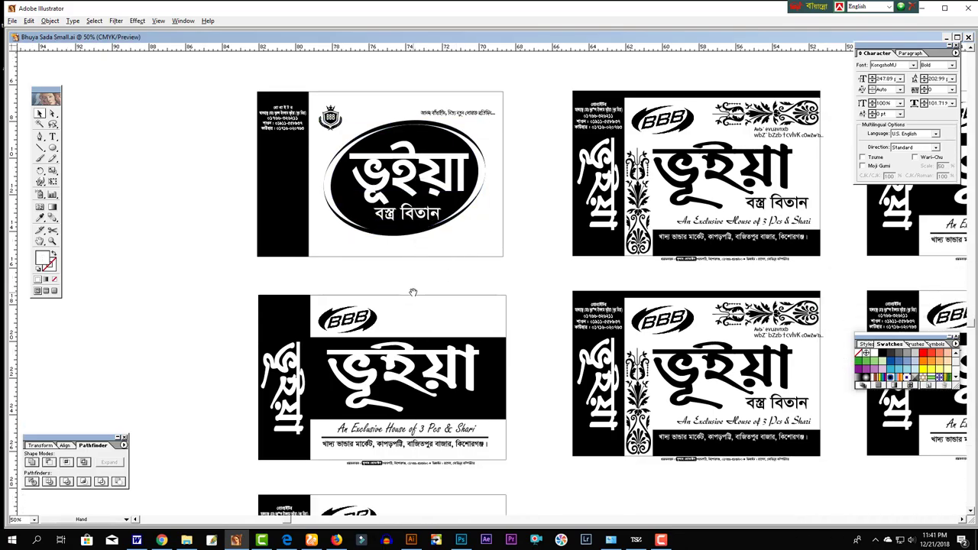
left_click(405, 435)
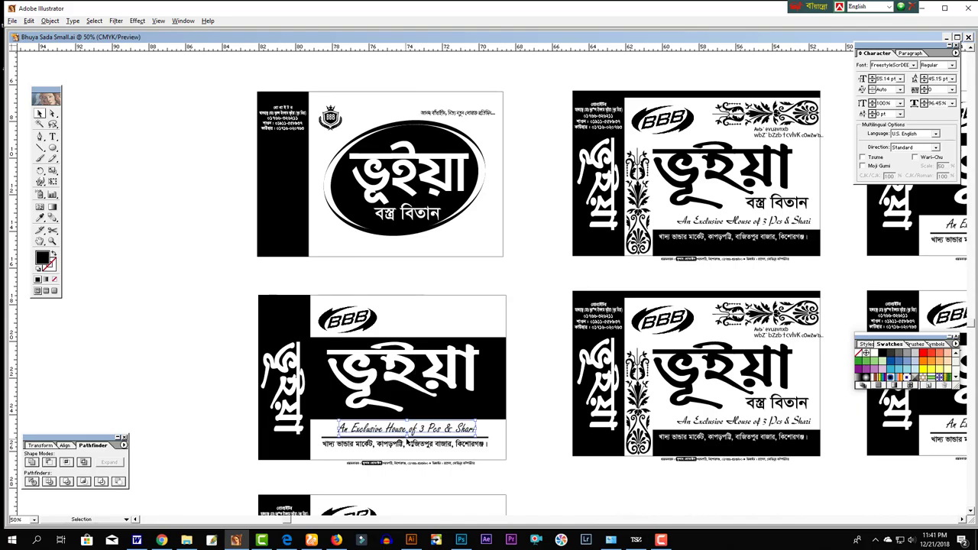
left_click_drag(463, 246, 373, 155)
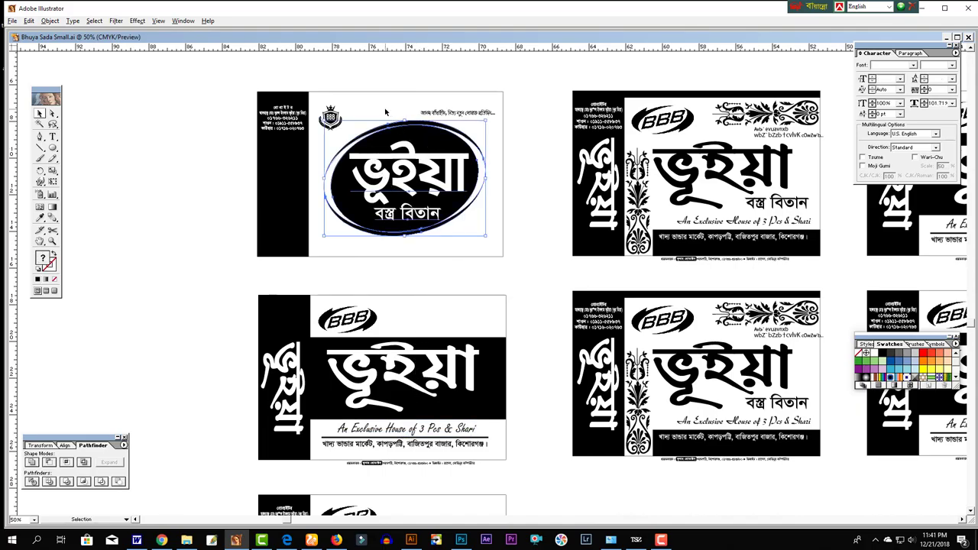
left_click(429, 186)
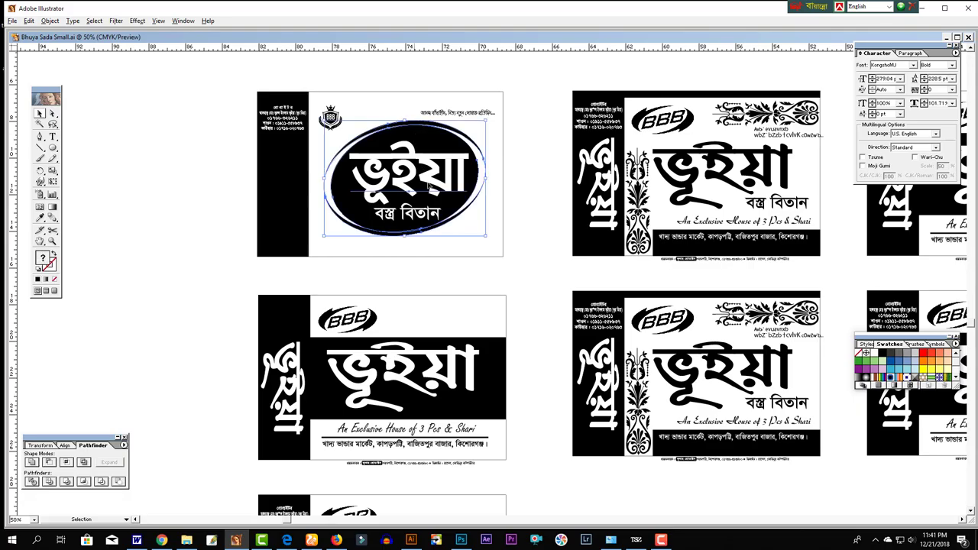
left_click(439, 245)
left_click(413, 432)
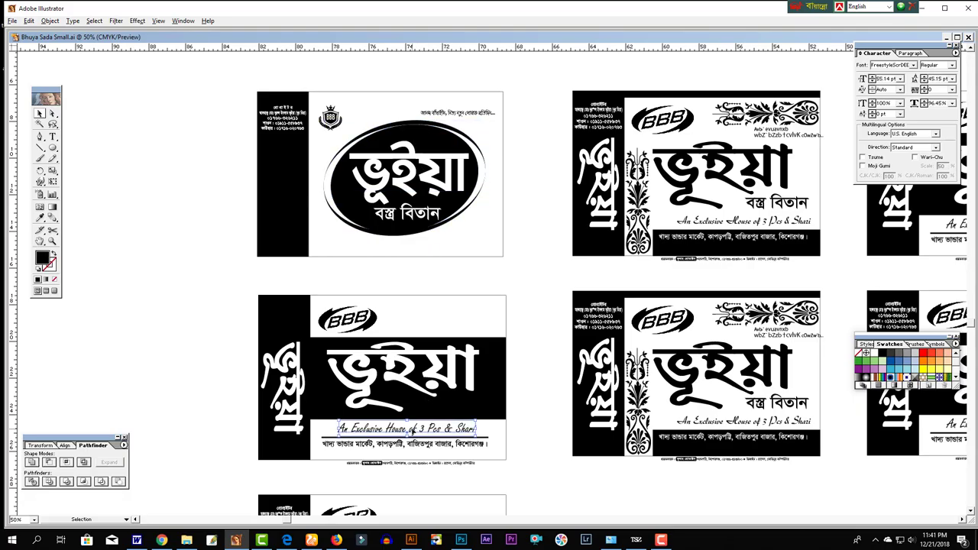
left_click_drag(412, 405, 408, 249)
Step: Make the oval group flatter and wider, and nudge the BBB logo and top line up
left_click(485, 222)
left_click(424, 208)
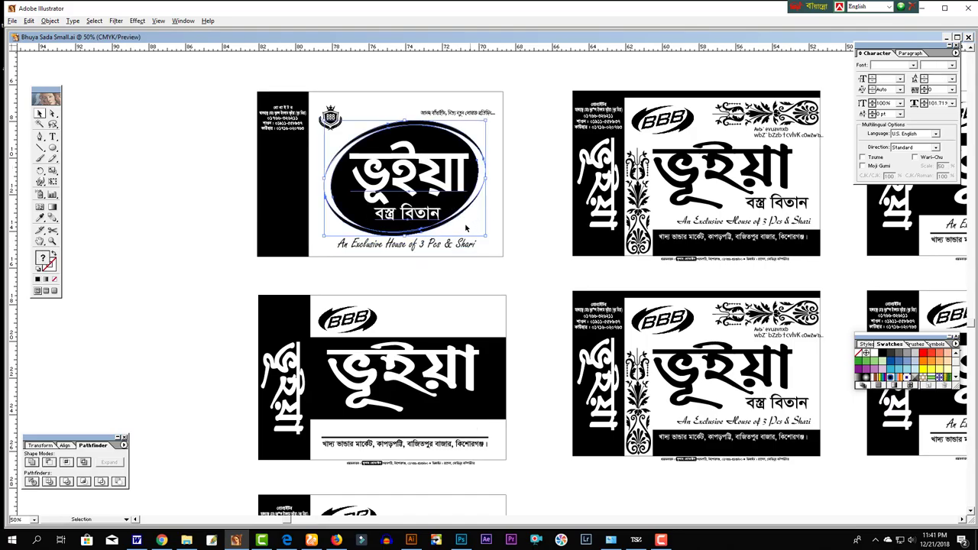
left_click_drag(403, 237, 403, 223)
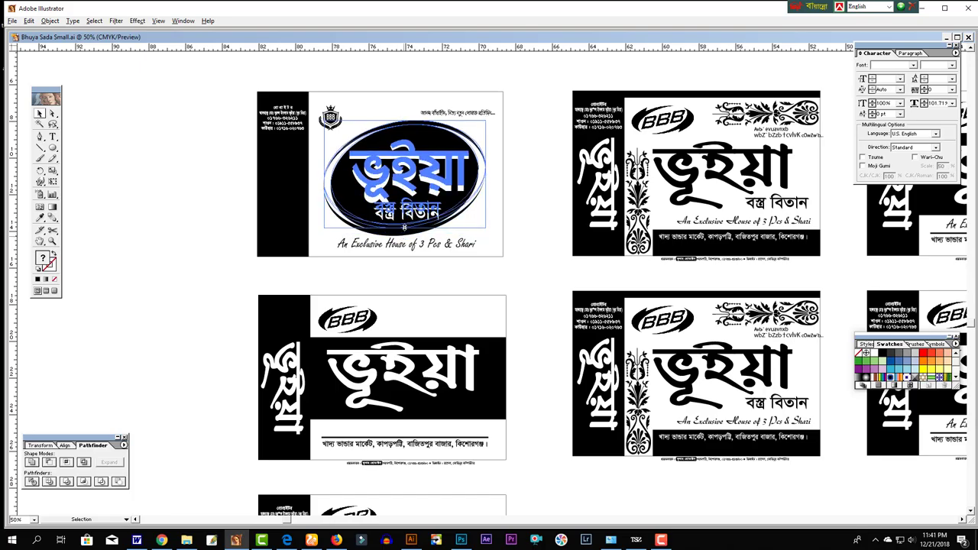
left_click_drag(485, 172, 500, 171)
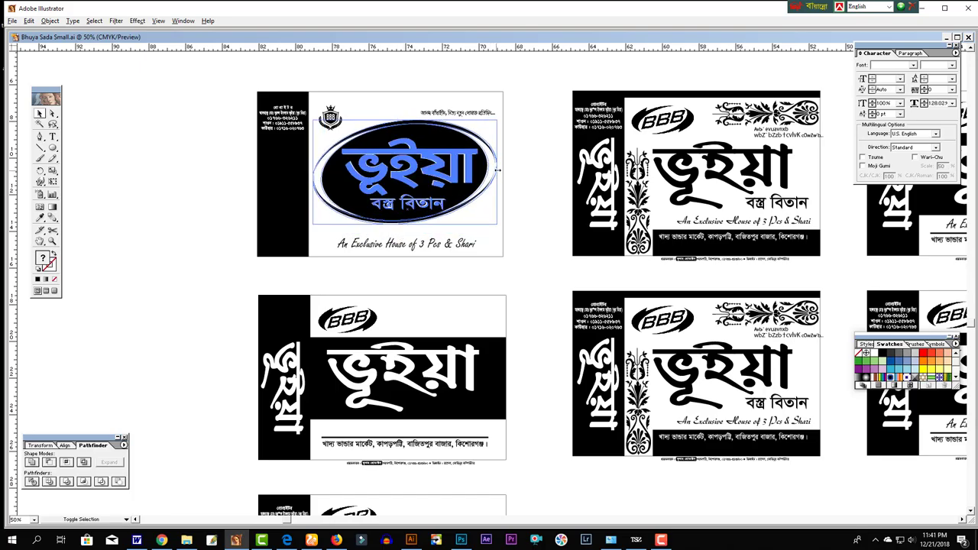
left_click(451, 116)
left_click(334, 118, "shift")
left_click_drag(335, 119, 334, 116)
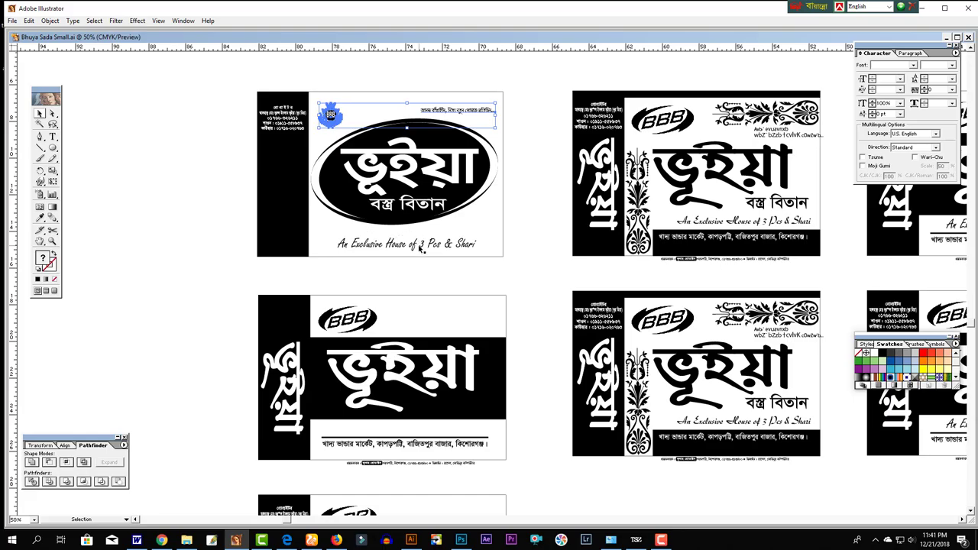
Step: Nudge the tagline slightly upward beneath the oval
left_click_drag(419, 246, 419, 236)
left_click(462, 203)
left_click(473, 234)
left_click_drag(482, 238, 479, 237)
Step: Move the market address above the card and break it into three lines, ending with কিশোরগঞ্জ।
left_click_drag(391, 447, 292, 277)
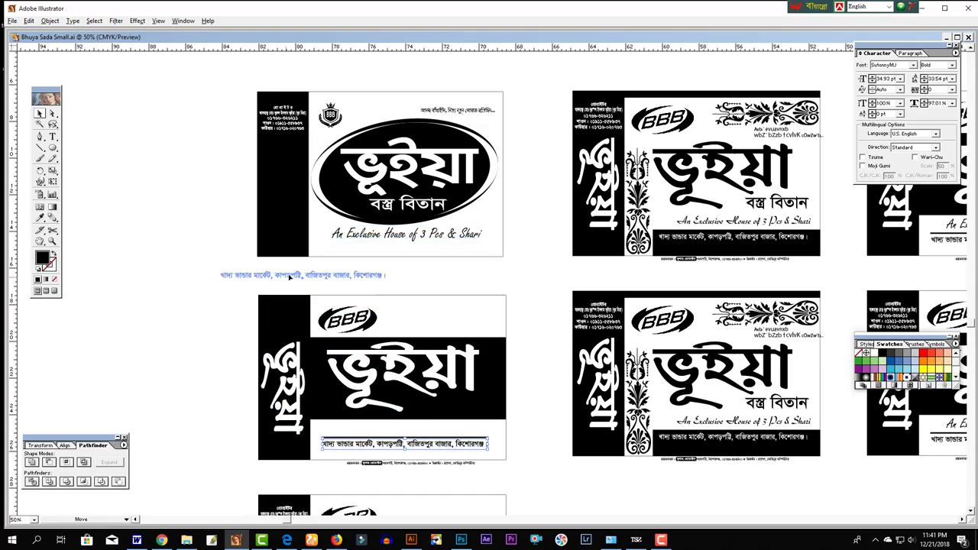
key("t")
left_click(284, 274)
key("Return")
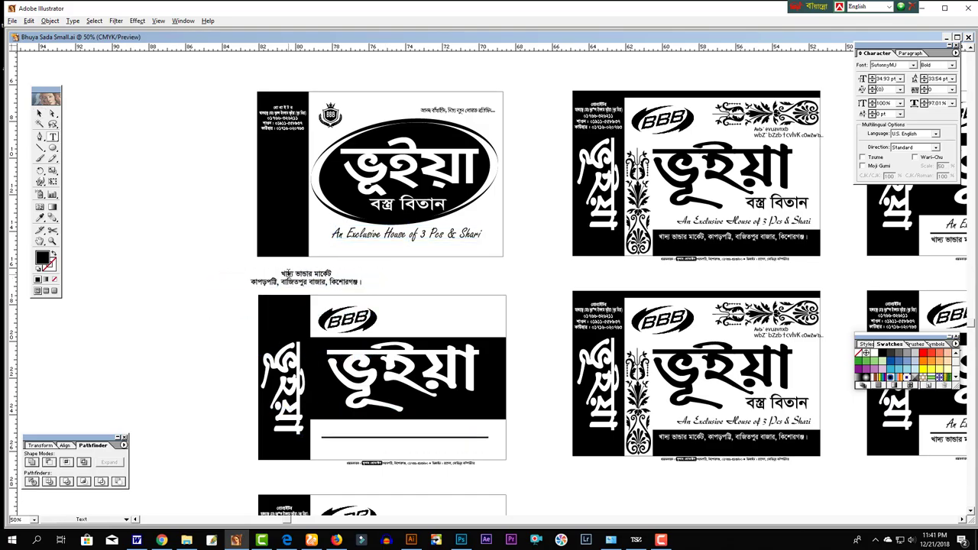
key("BackSpace")
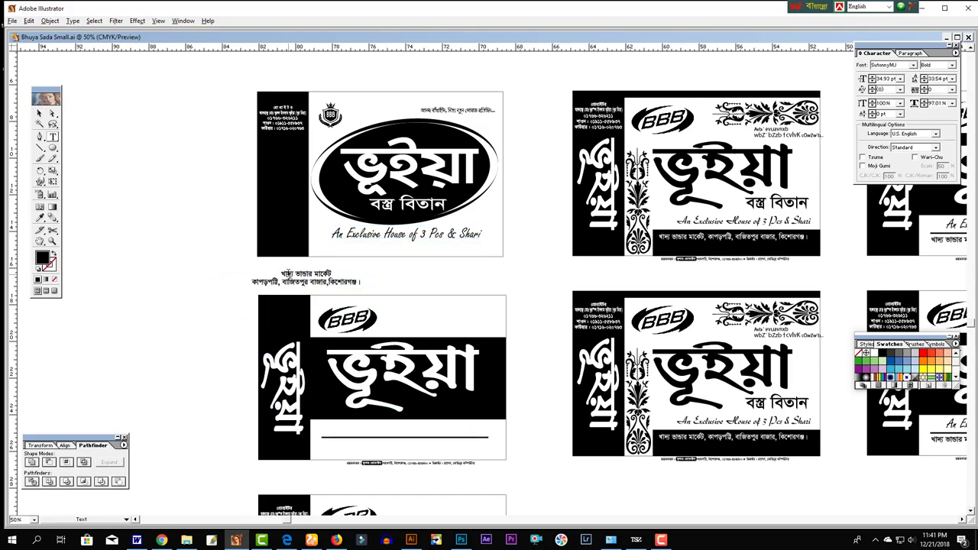
key("BackSpace")
key("Return")
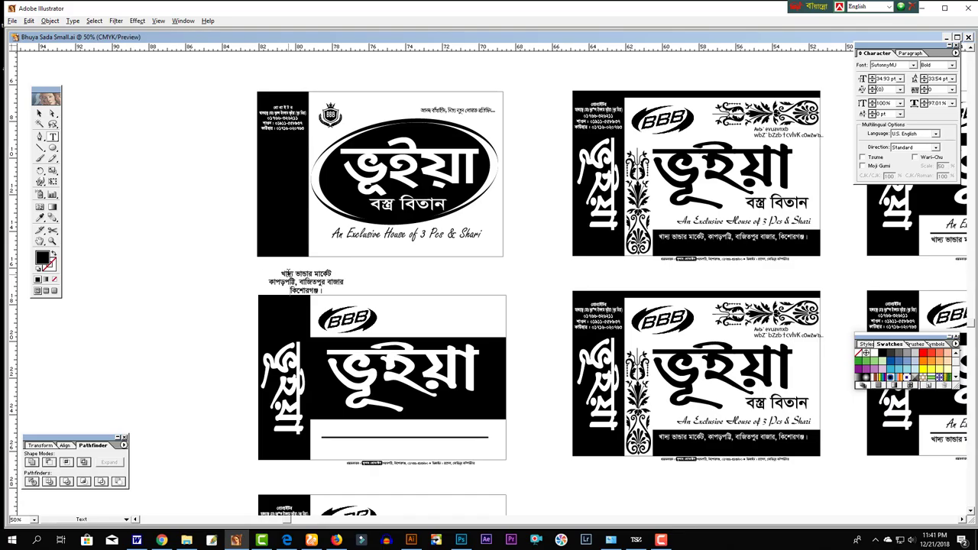
key("Escape")
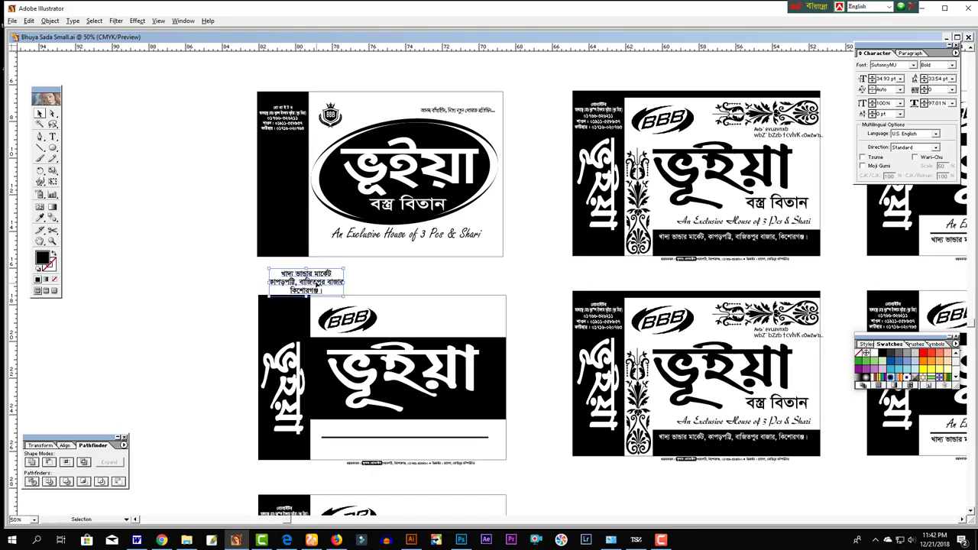
Step: Enlarge the address's first line to 50.93 pt and shrink the block into the strip's foot
left_click_drag(336, 286, 309, 283)
key("t")
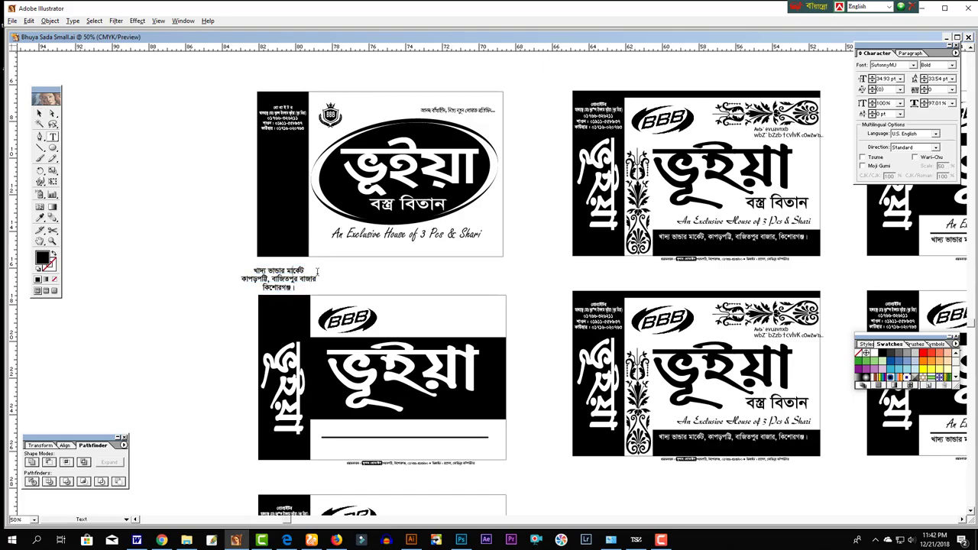
key("ctrl+a")
key("Left")
key("shift+Down")
key("shift+Left")
key("ctrl+shift+period")
key("ctrl+shift+period")
key("ctrl+shift+period")
key("ctrl+shift+period")
key("ctrl+shift+period")
key("ctrl+shift+period")
key("ctrl+shift+period")
key("ctrl+shift+period")
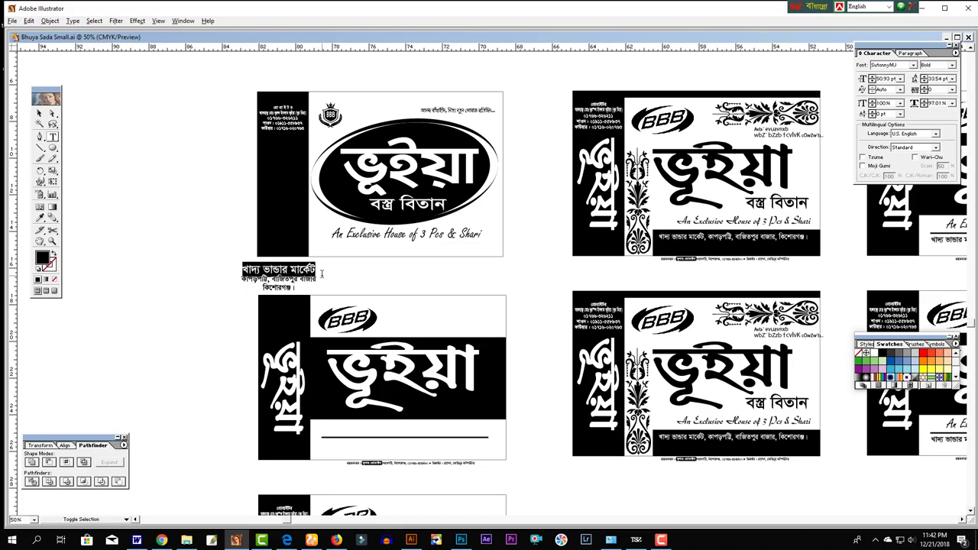
key("Escape")
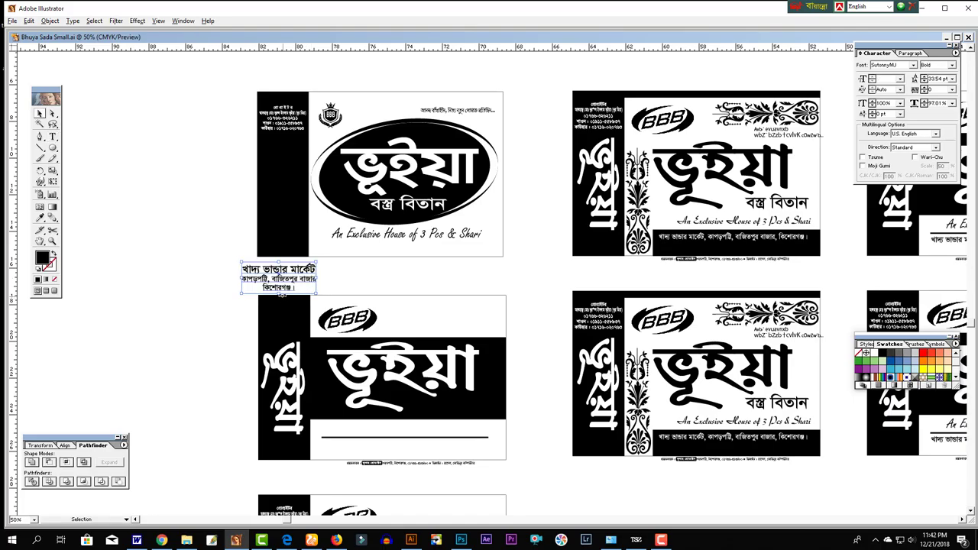
mouse_move(317, 293)
left_mouse_down()
mouse_move(278, 283)
mouse_move(287, 243)
mouse_move(304, 246)
left_mouse_up()
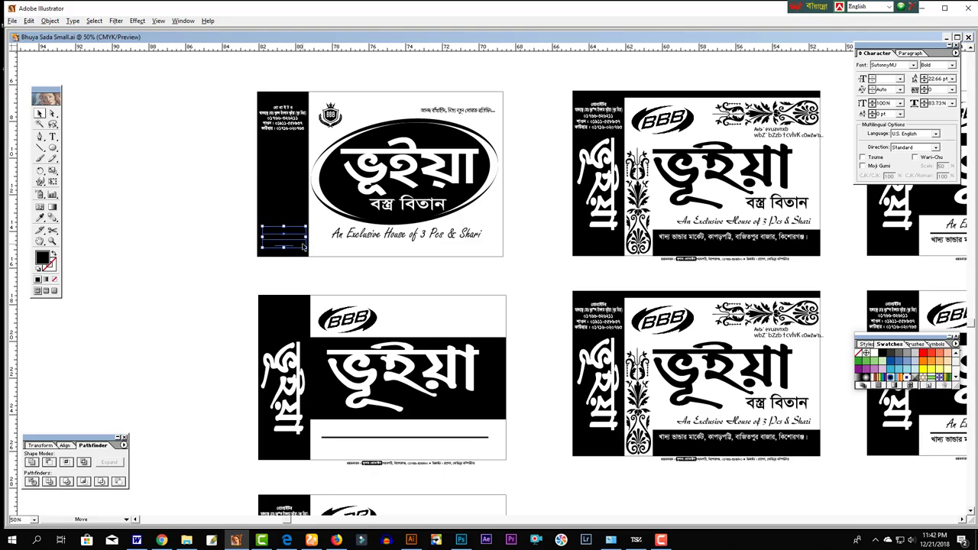
key("Tab")
key("Tab")
Step: Duplicate the oval title, rotate it vertical, shrink it, and place it on the black strip
left_click(221, 275)
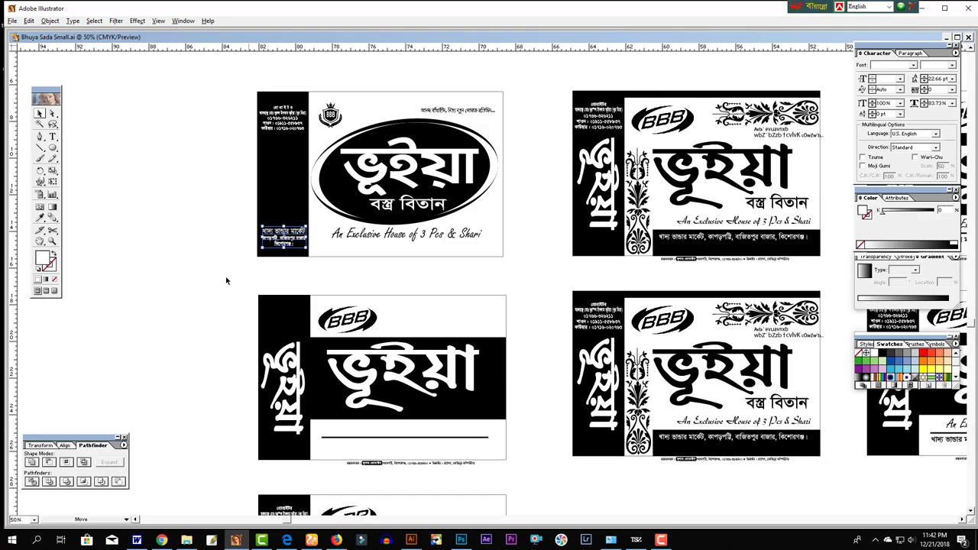
key("Tab")
left_click(386, 168)
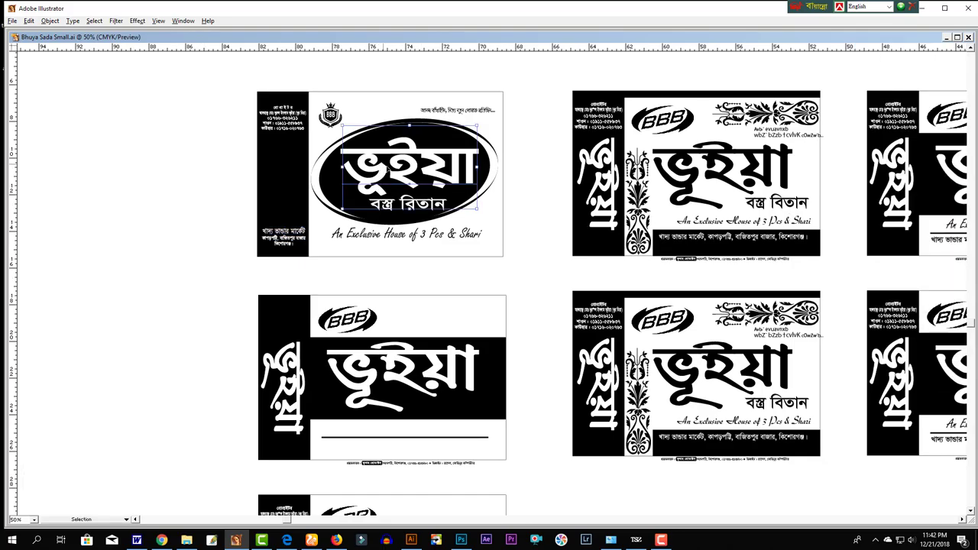
left_click_drag(391, 174, 175, 192)
key("Tab")
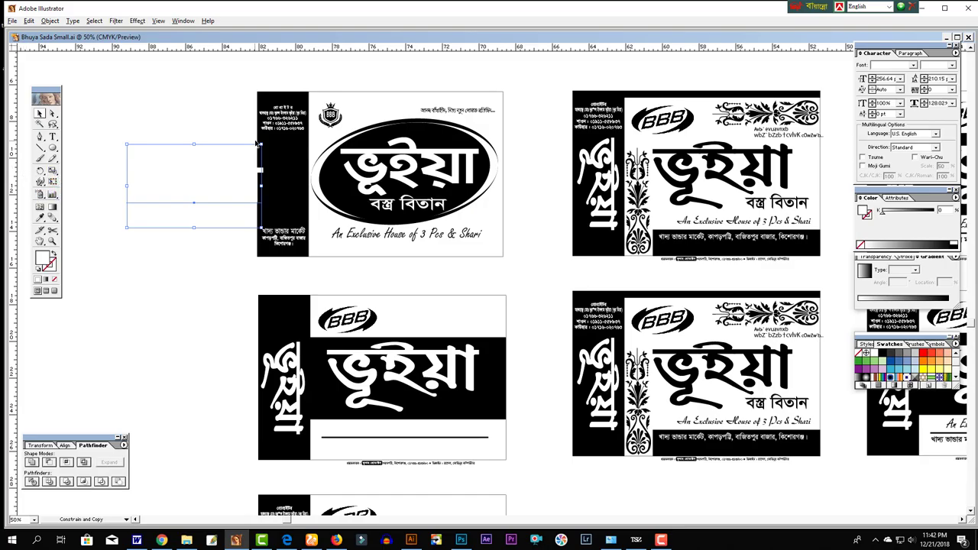
left_click_drag(256, 144, 156, 107)
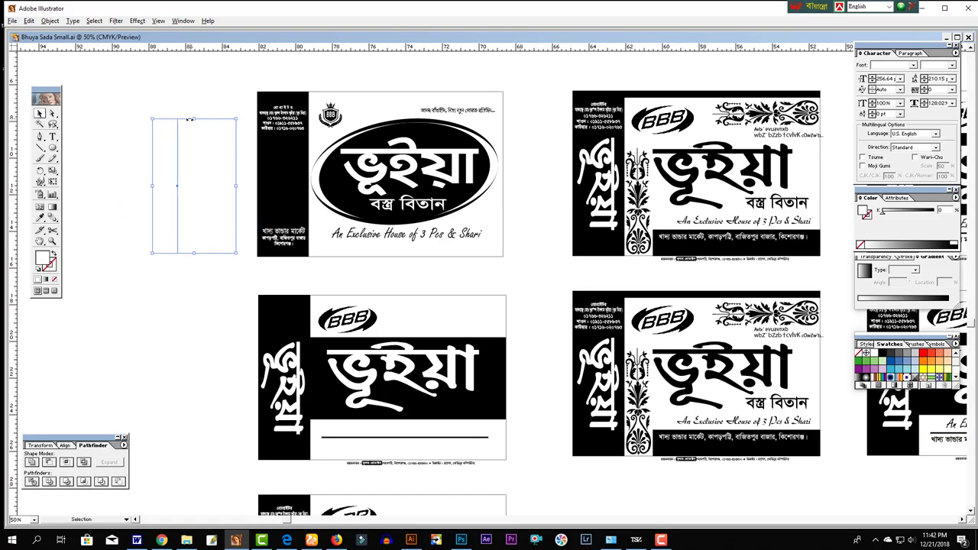
left_click_drag(193, 117, 194, 145)
left_click_drag(201, 188, 301, 188)
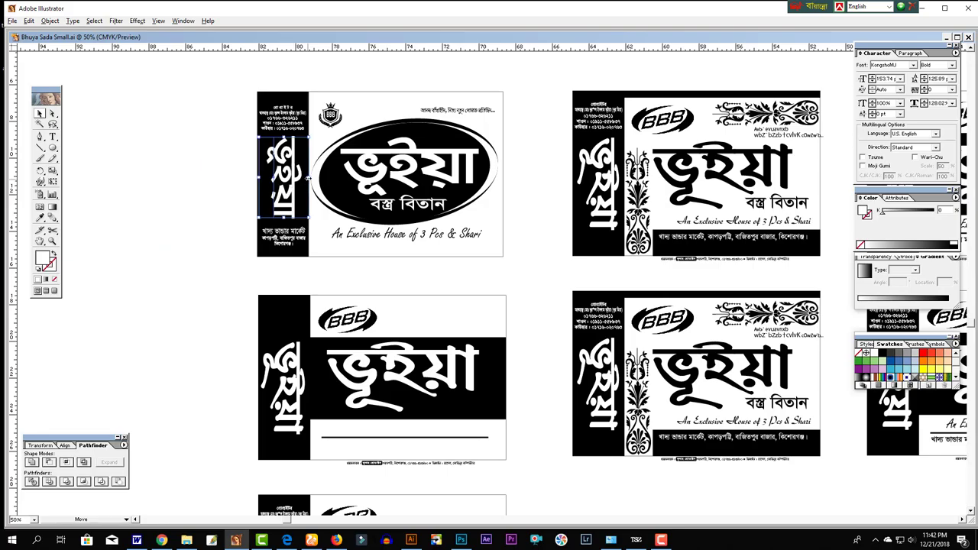
key("ctrl+equal")
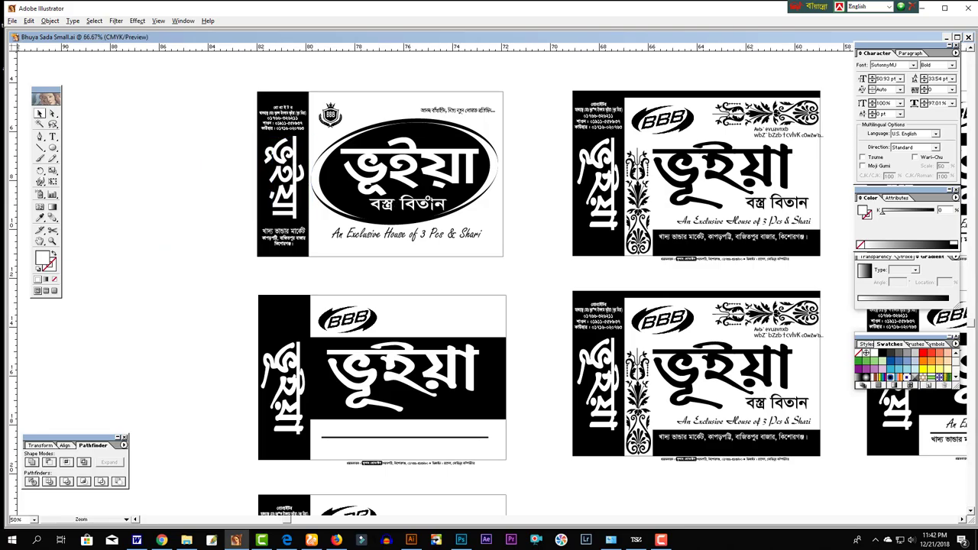
key("ctrl+equal")
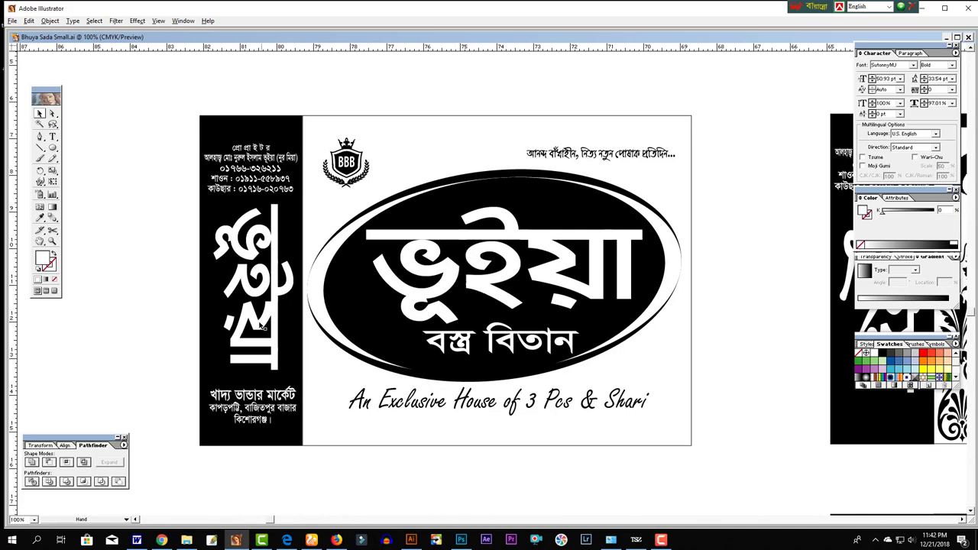
Step: Nudge the vertical logotype slightly left and draw a thin bar beneath the contact lines
left_click(260, 330)
left_click_drag(259, 336, 257, 336)
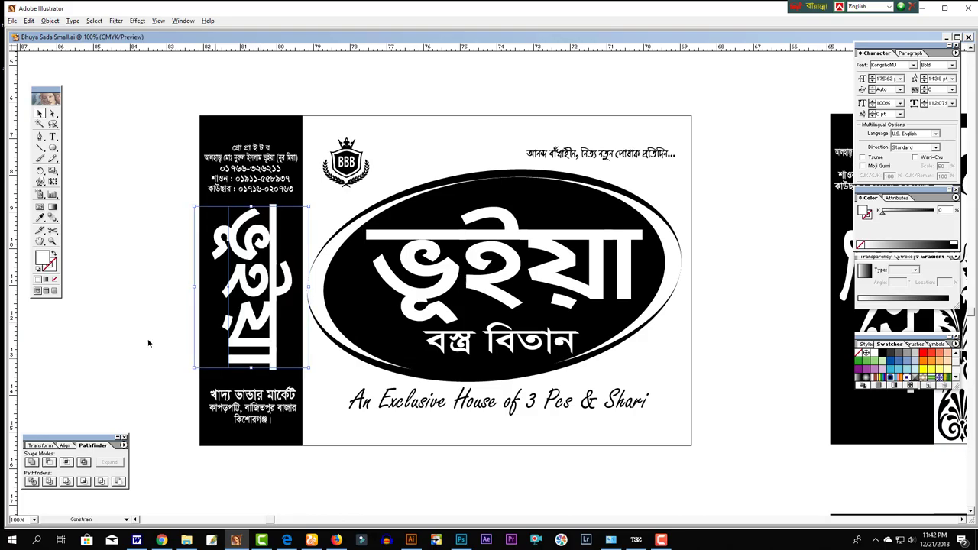
left_click(52, 148)
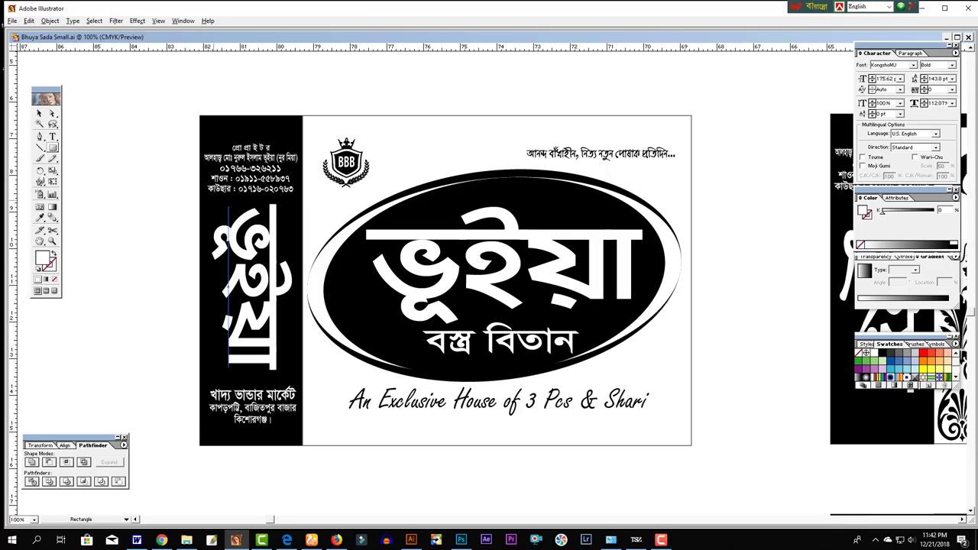
left_click_drag(206, 196, 263, 201)
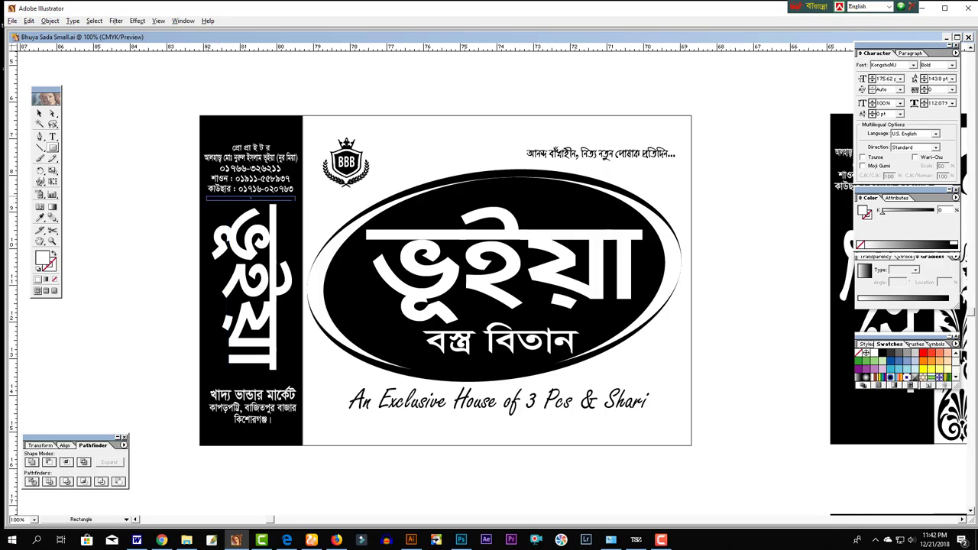
Step: Stretch the thin bar's ends to both edges of the black strip
left_click(39, 113)
left_click(220, 223)
left_click(213, 200)
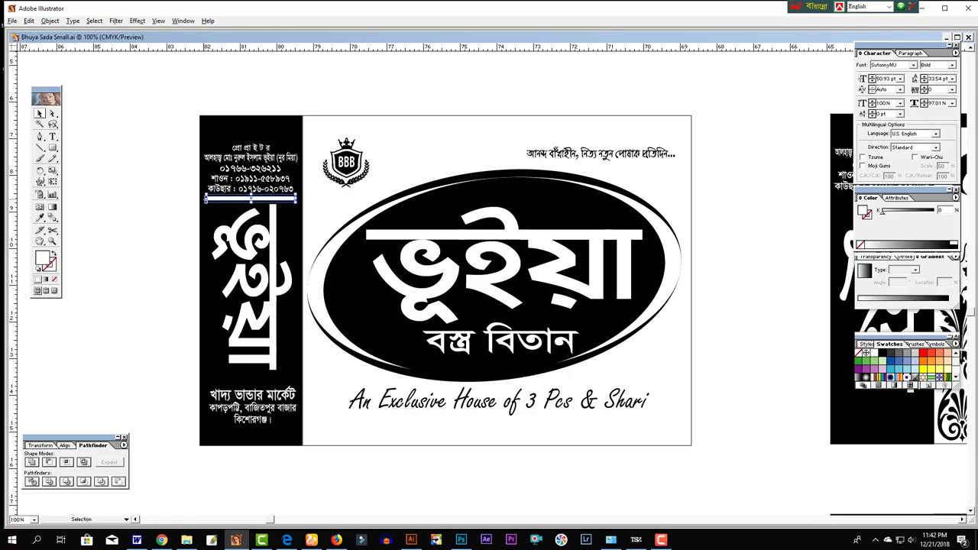
left_click(218, 193, "ctrl")
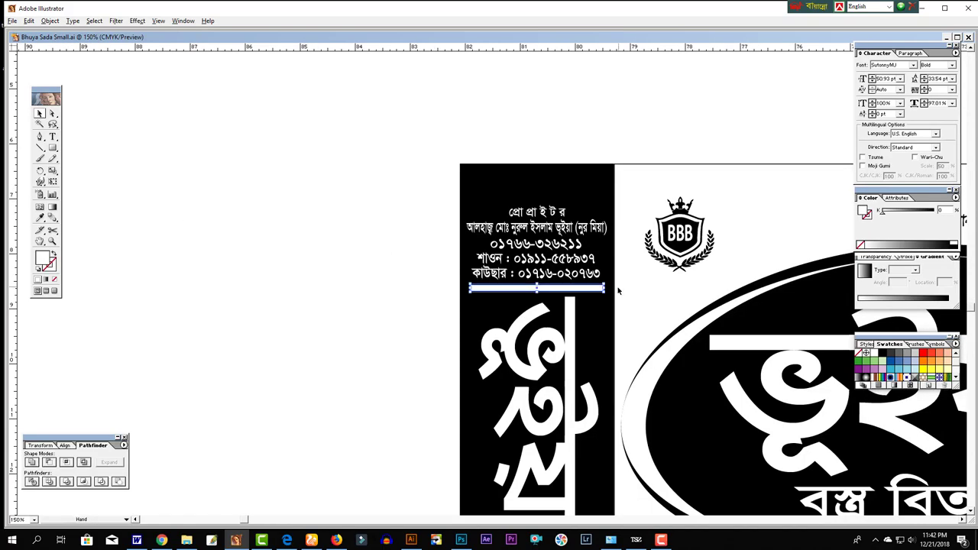
left_click_drag(604, 288, 614, 288)
left_click_drag(465, 288, 457, 288)
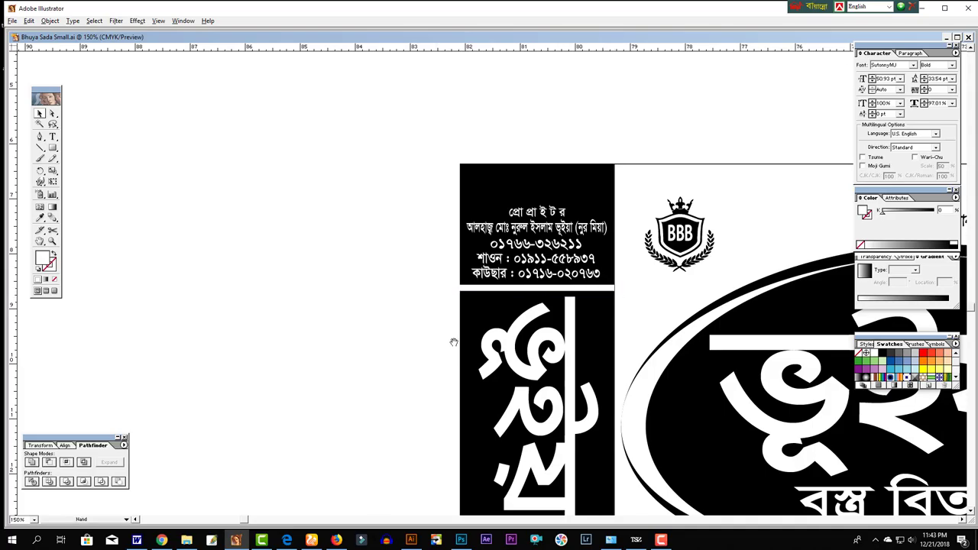
key("ctrl+minus")
Step: Adjust the line spacing of the contact text block
left_click_drag(501, 306, 476, 269)
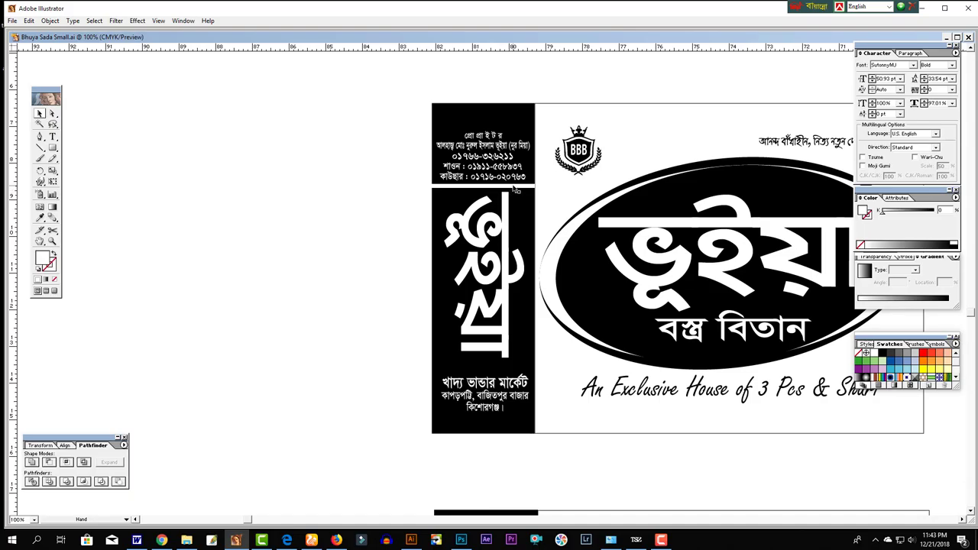
left_click_drag(531, 295, 531, 364)
key("ctrl+minus")
left_click_drag(509, 289, 443, 278)
left_click(451, 185)
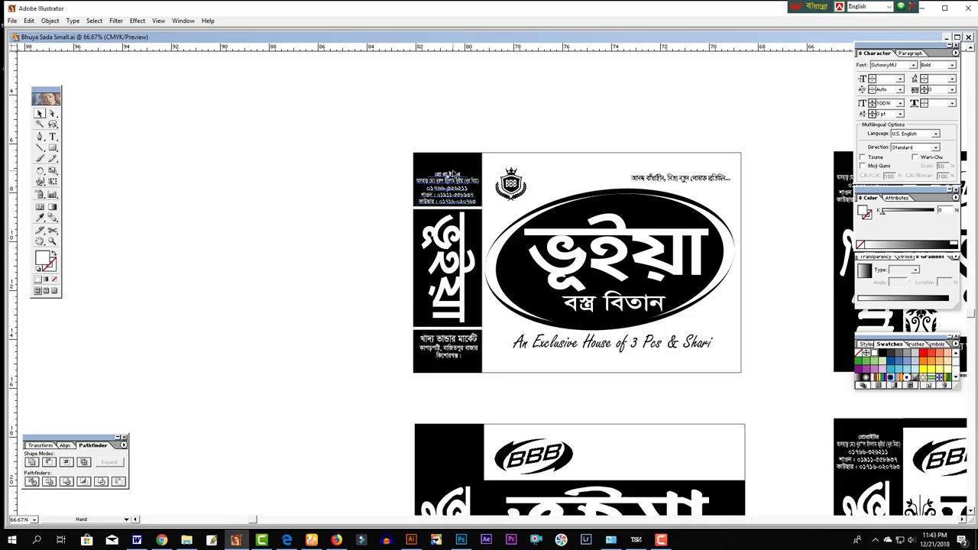
key("alt+Down")
key("alt+Up")
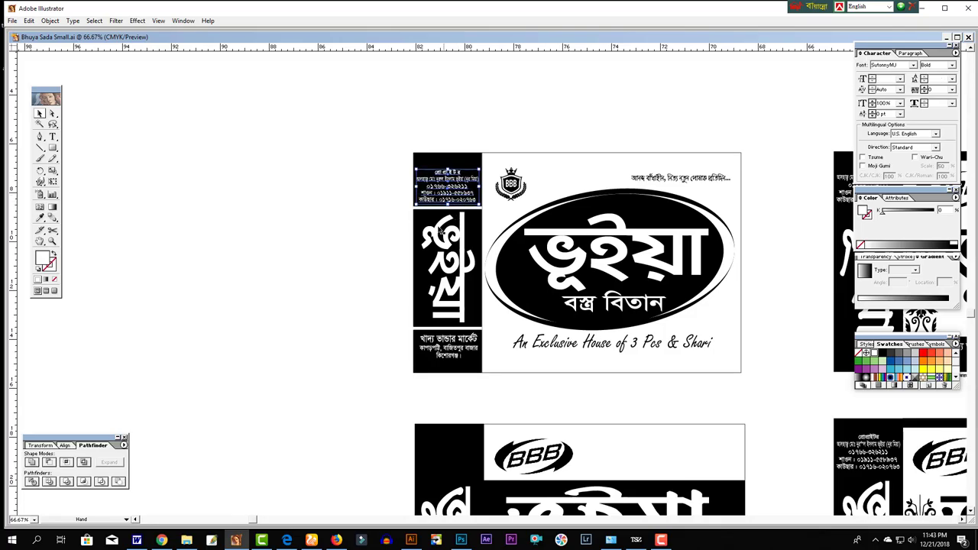
Step: Give the logotype block in the strip a 56% grey tint fill
left_click_drag(378, 317, 355, 256)
left_click(430, 246)
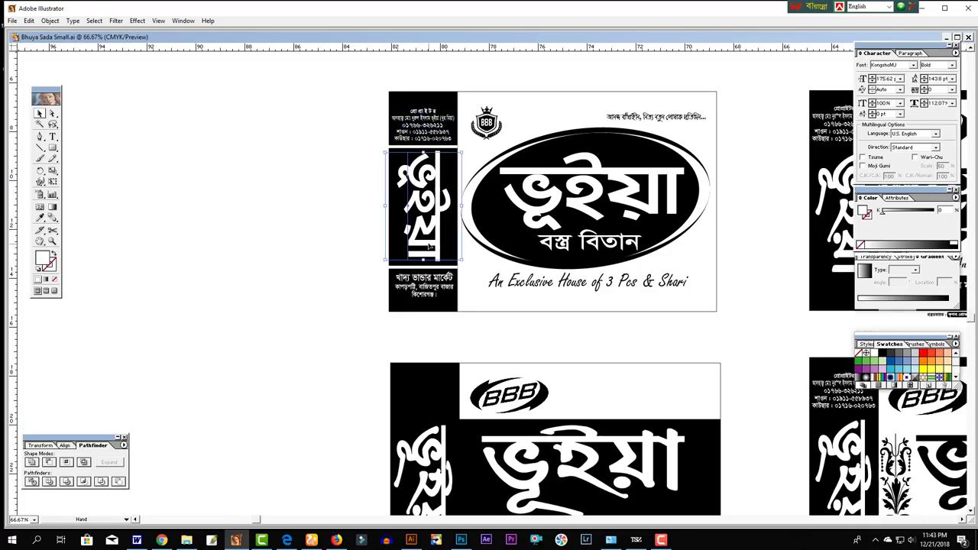
left_click(436, 260)
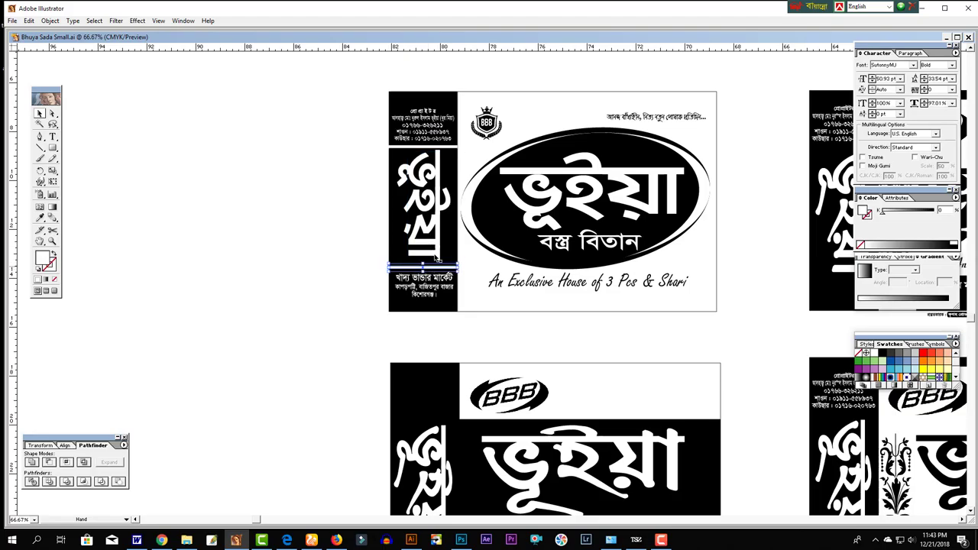
left_click(455, 156)
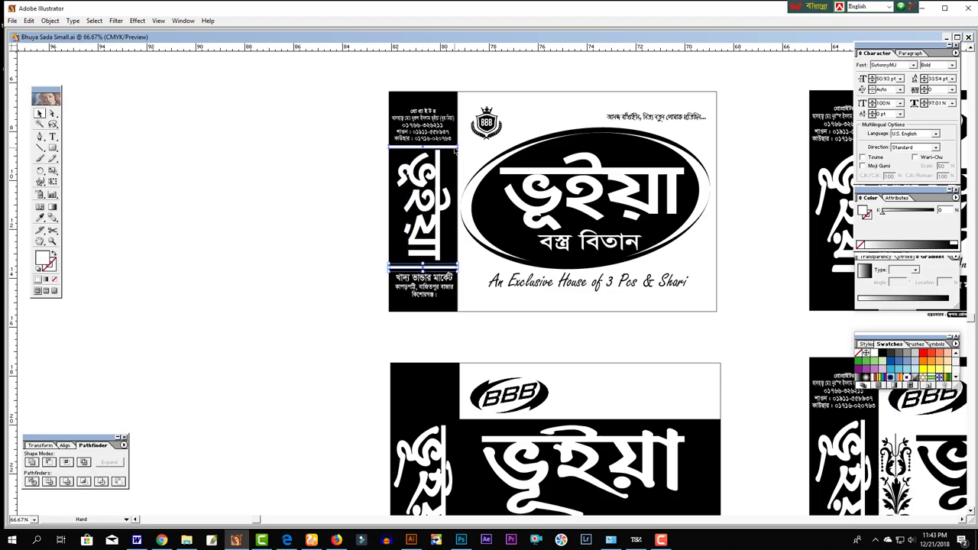
left_click(907, 215)
left_click(302, 252)
mouse_move(317, 253)
left_mouse_down()
mouse_move(267, 253)
mouse_move(248, 185)
left_mouse_up()
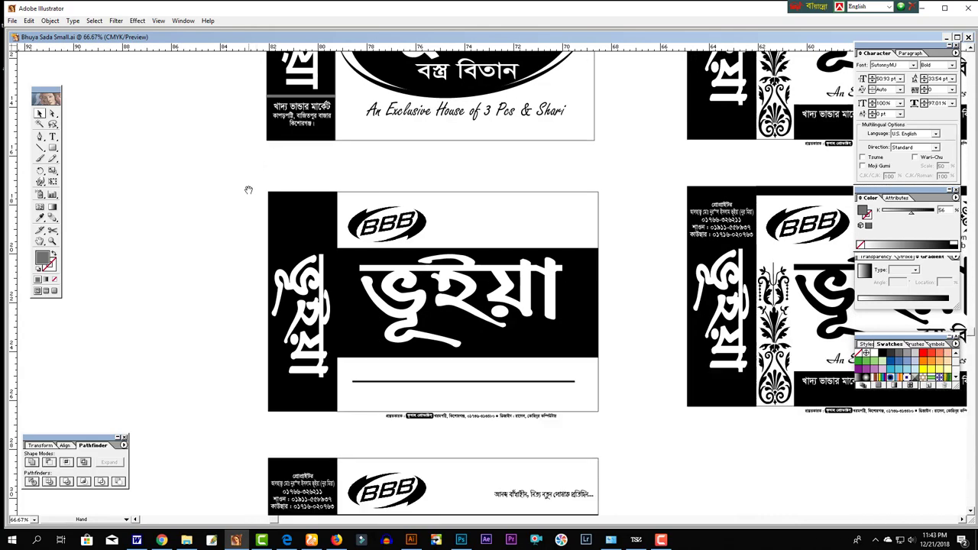
Step: Zoom out and select the leftover labels below the signboard
left_click(463, 276, "ctrl+alt")
scroll(507, 273, "down", 2)
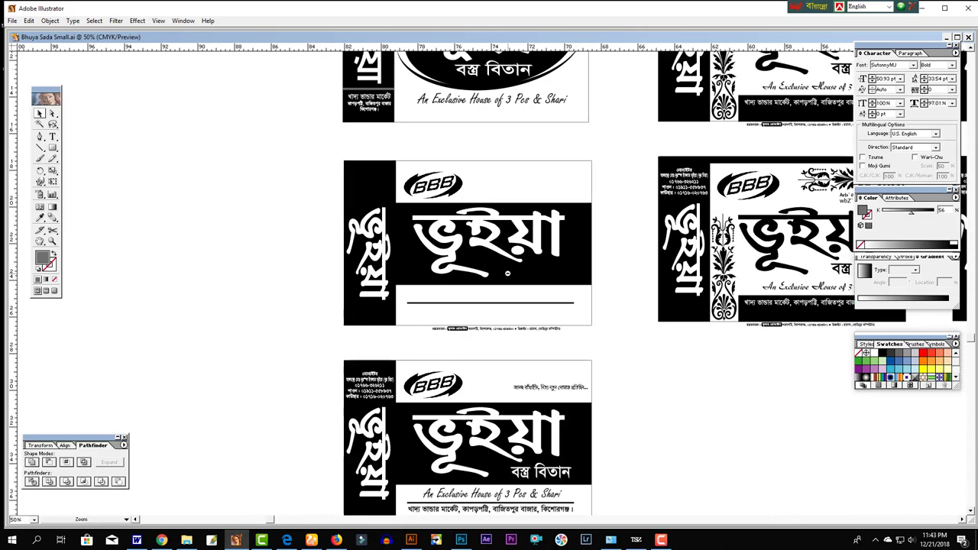
left_click(506, 273, "ctrl+alt")
mouse_move(508, 482)
left_mouse_down()
mouse_move(316, 203)
mouse_move(352, 245)
left_mouse_up()
Step: Delete the leftover label designs below the signboard and reselect the whole signboard
key("Delete")
scroll(480, 291, "up", 2)
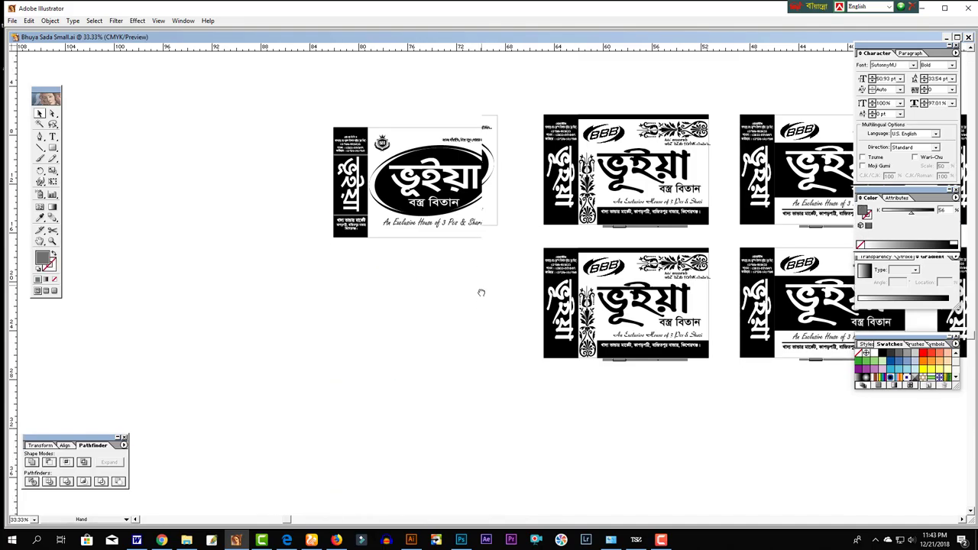
left_click_drag(501, 269, 353, 138)
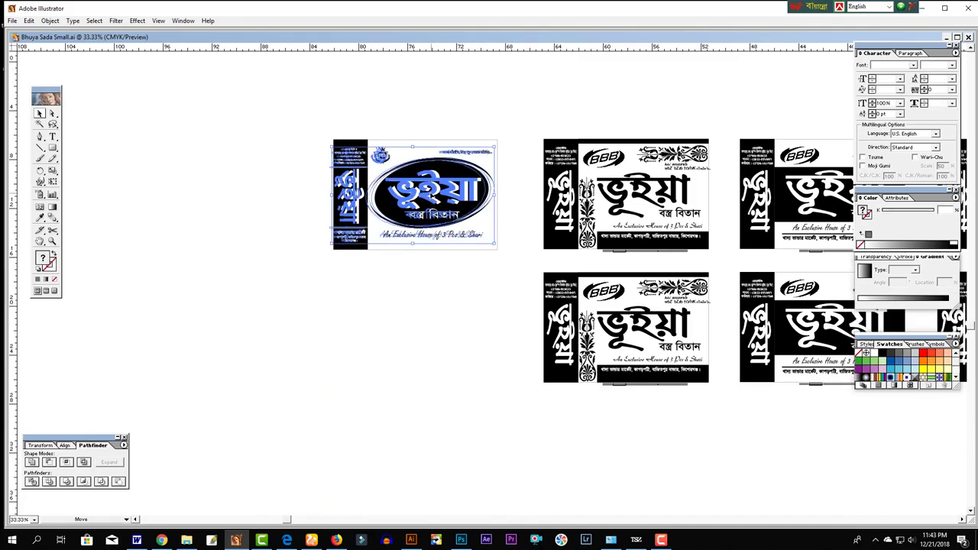
left_click(487, 255)
left_click_drag(513, 273, 275, 96)
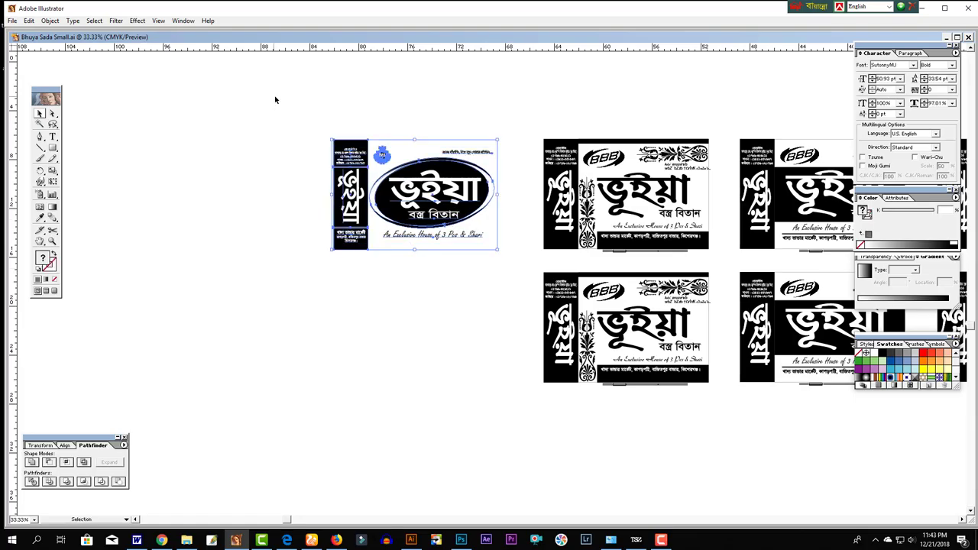
Step: Zoom in around the signboard and view it at 100%
key("z")
left_click_drag(400, 81, 519, 313)
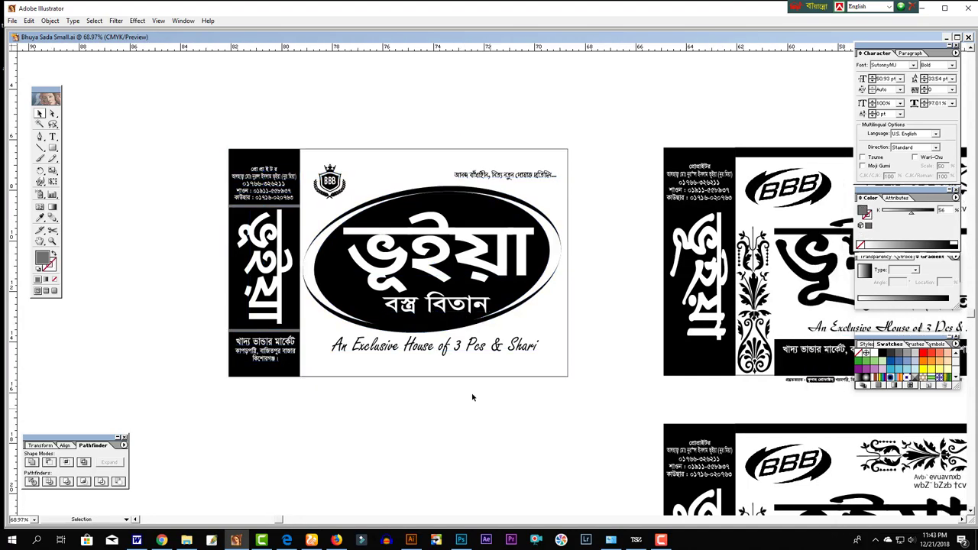
key("v")
left_click(443, 353)
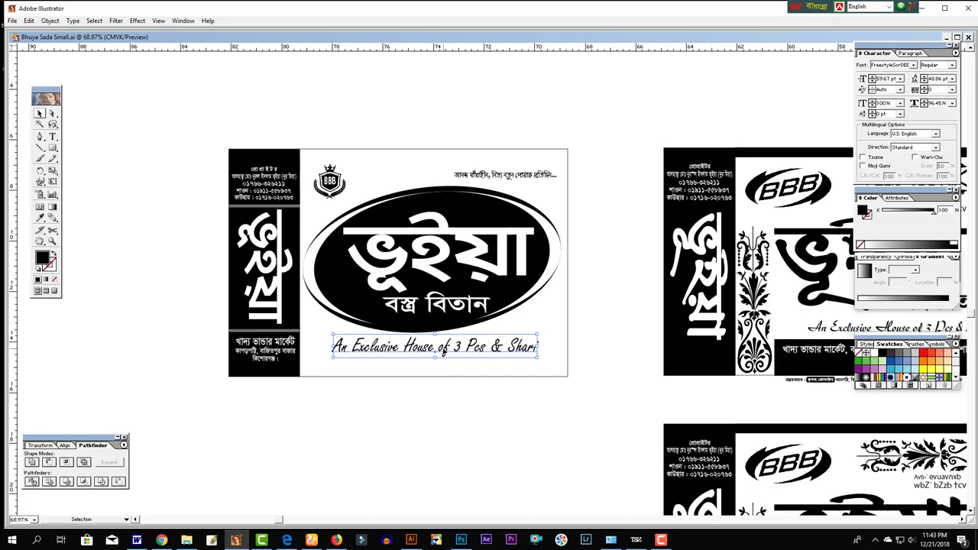
left_click(518, 294, "ctrl")
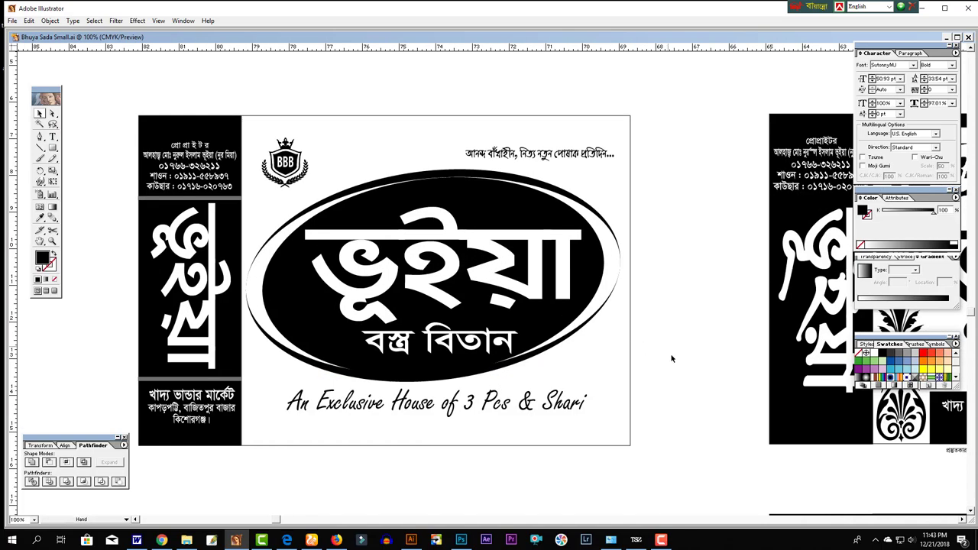
left_click(661, 540)
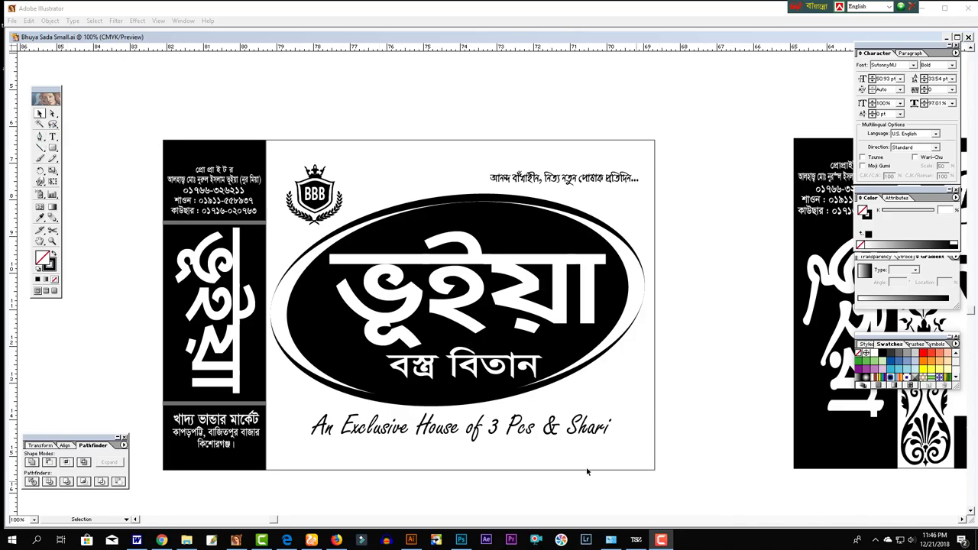
left_click(41, 136)
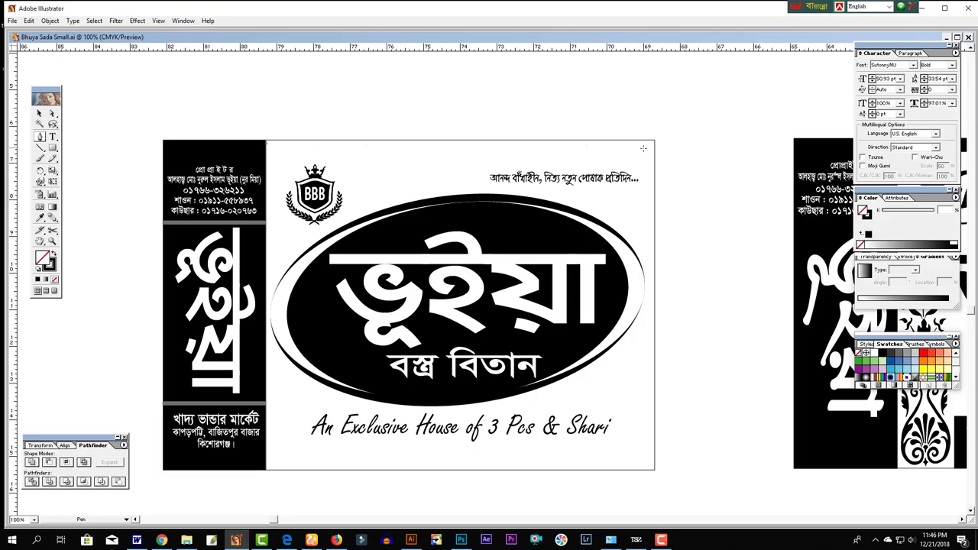
Step: Draw a line along the white panel's top edge and adjust its stroke weight
left_click(654, 144)
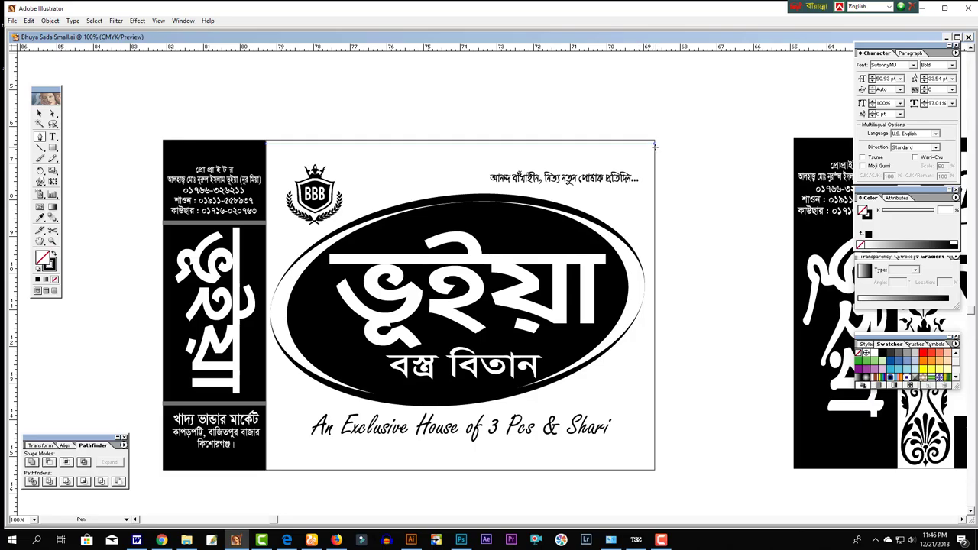
left_click(39, 113)
left_click(348, 146)
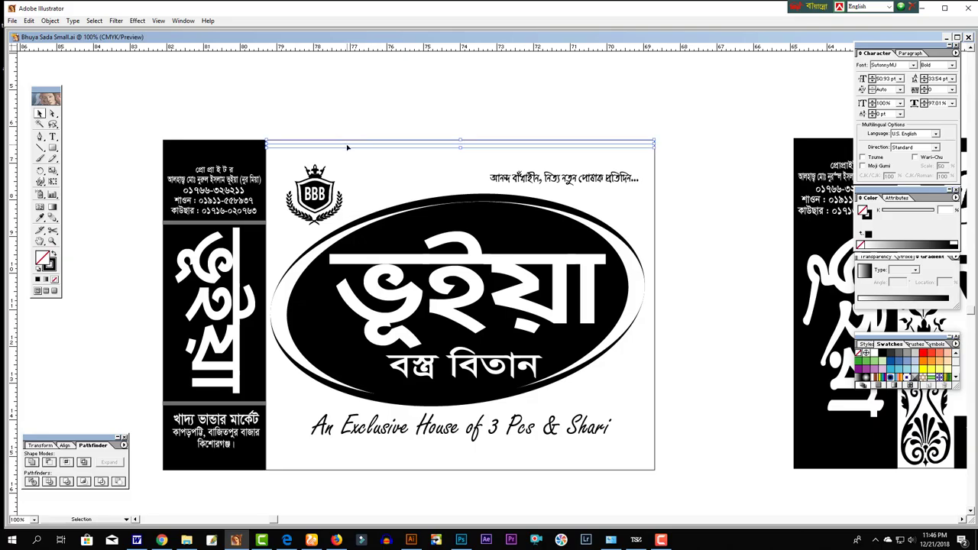
key("z")
left_click(904, 258)
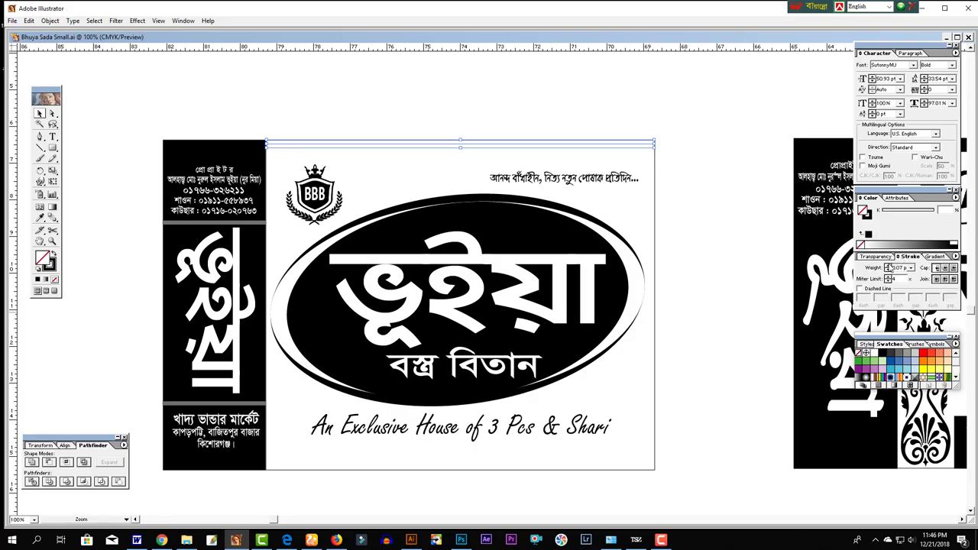
left_click(887, 267)
left_click(888, 267)
left_click(887, 267)
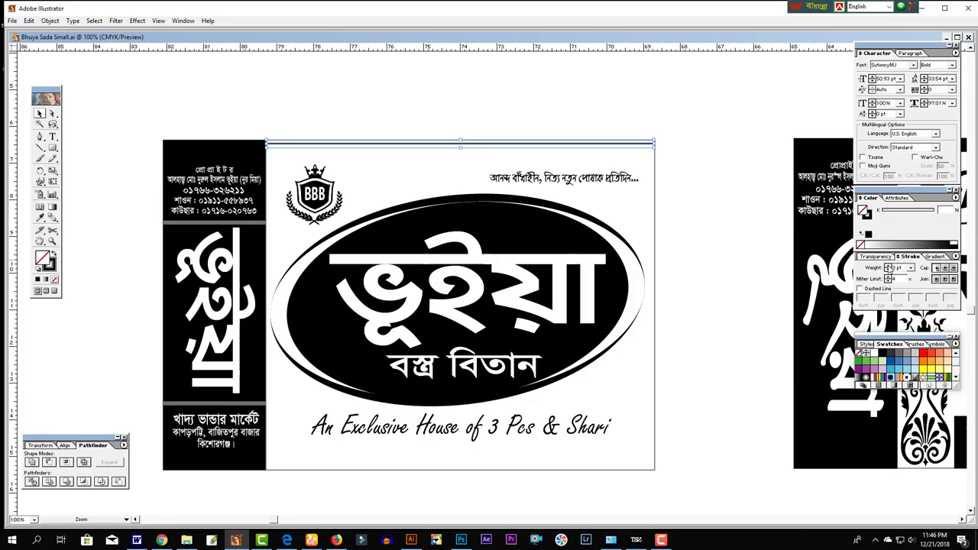
left_click(802, 232)
left_click(647, 144)
left_click(887, 272)
left_click(611, 158)
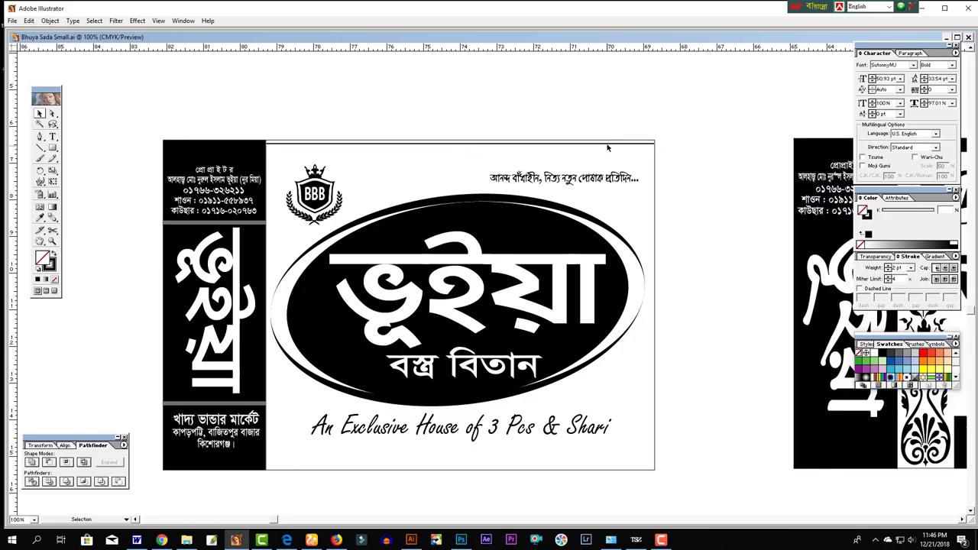
Step: Stack copies of the top line with Ctrl+D into a striped band and position it
left_click_drag(608, 145, 614, 158)
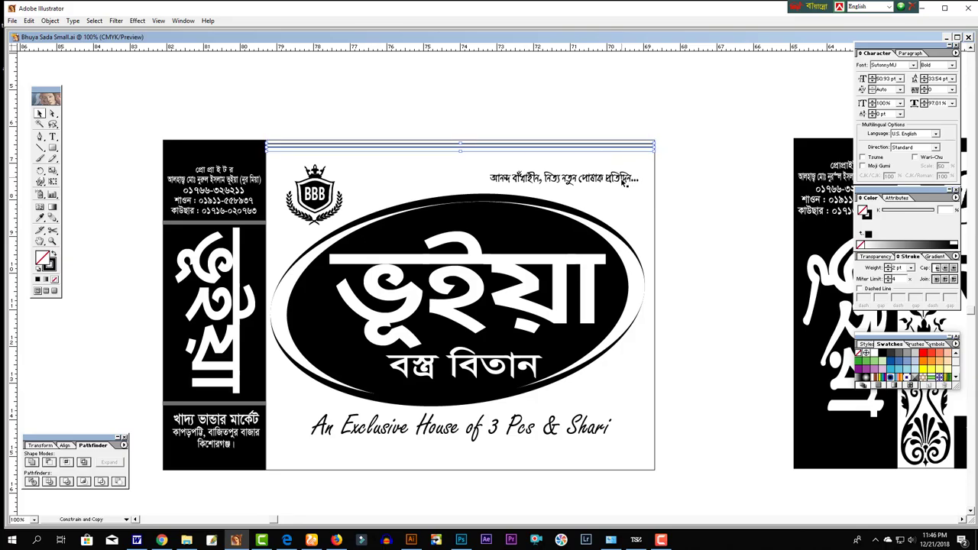
key("ctrl+d")
key("ctrl+d")
key("ctrl+d")
key("ctrl+d")
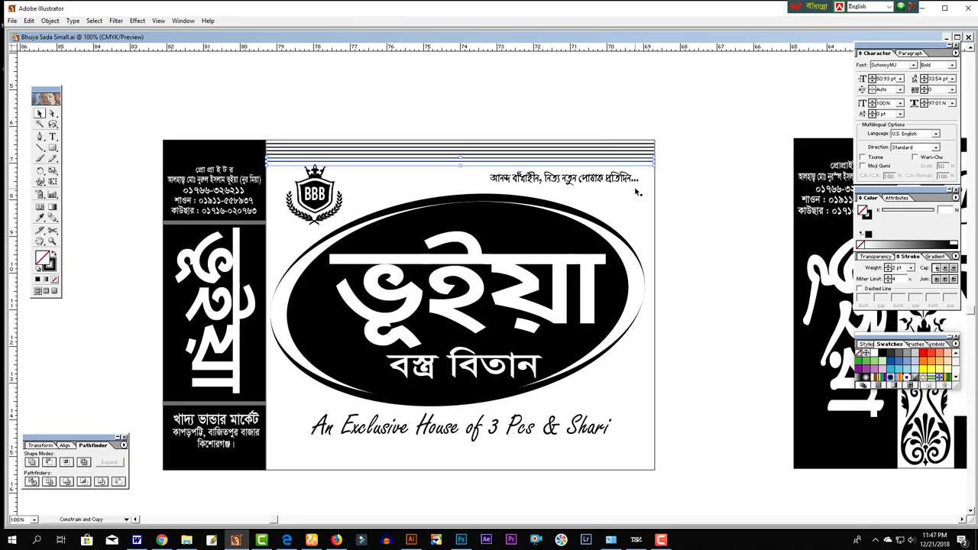
key("ctrl+d")
key("ctrl+d")
key("ctrl+d")
key("ctrl+d")
key("ctrl+d")
key("ctrl+d")
key("ctrl+d")
left_click(690, 243)
left_click_drag(718, 290, 422, 344)
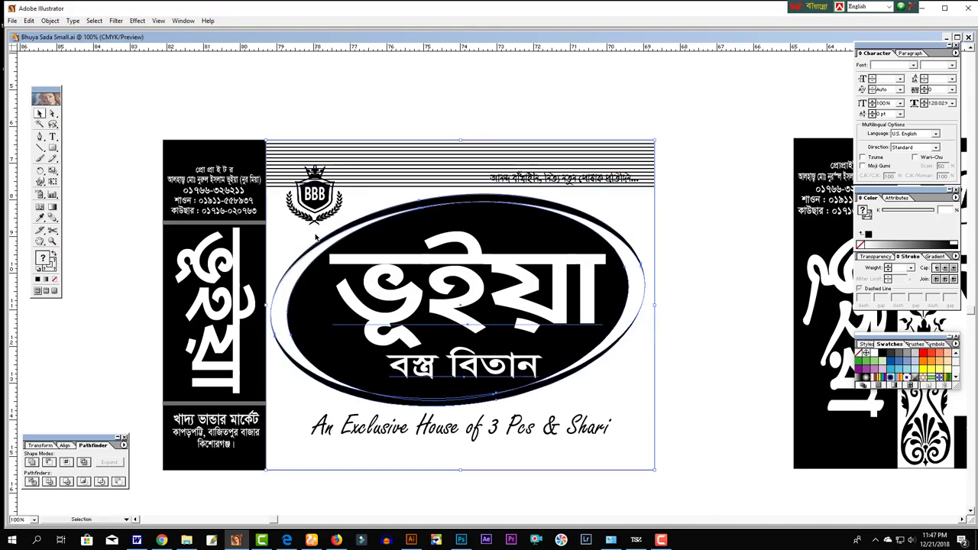
mouse_move(407, 128)
left_mouse_down()
mouse_move(424, 187)
mouse_move(461, 173)
left_mouse_up()
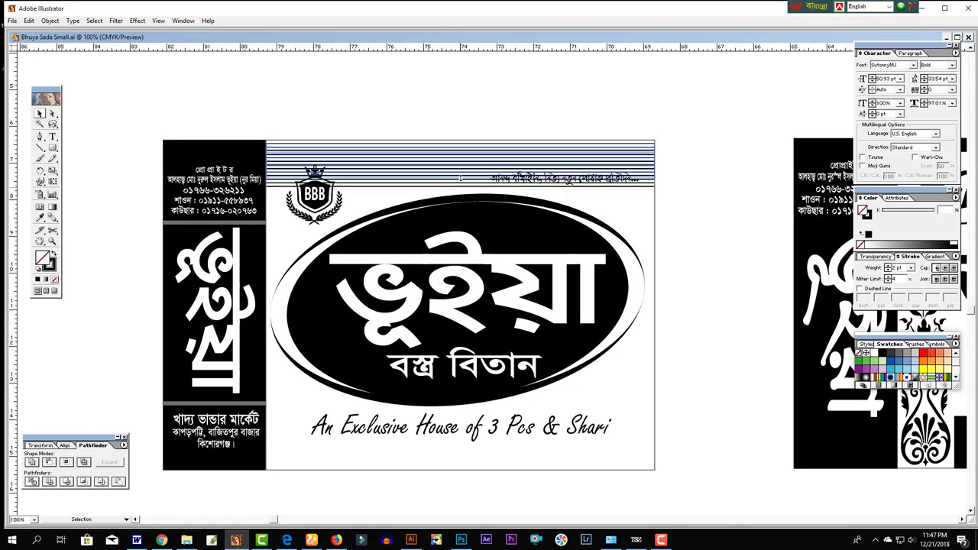
left_click(679, 175)
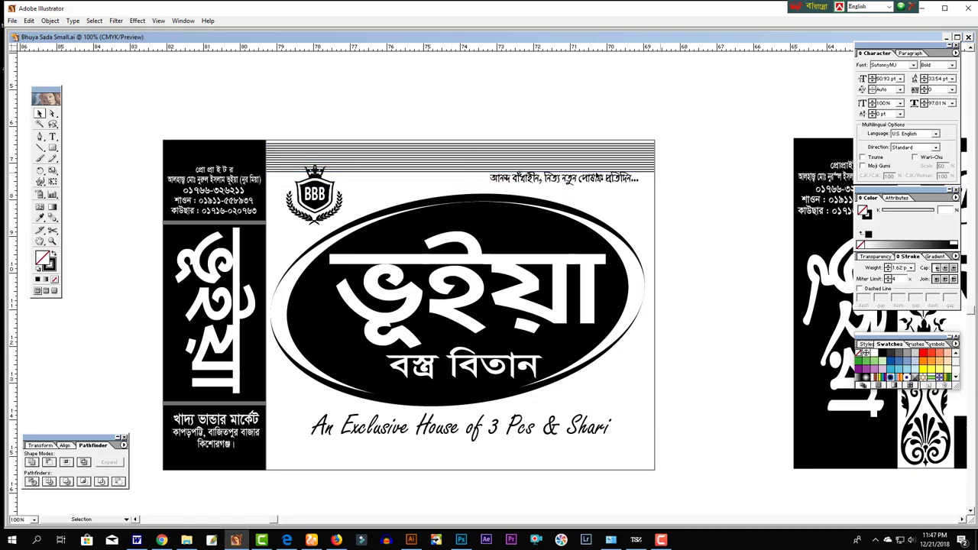
left_click_drag(430, 179, 439, 178)
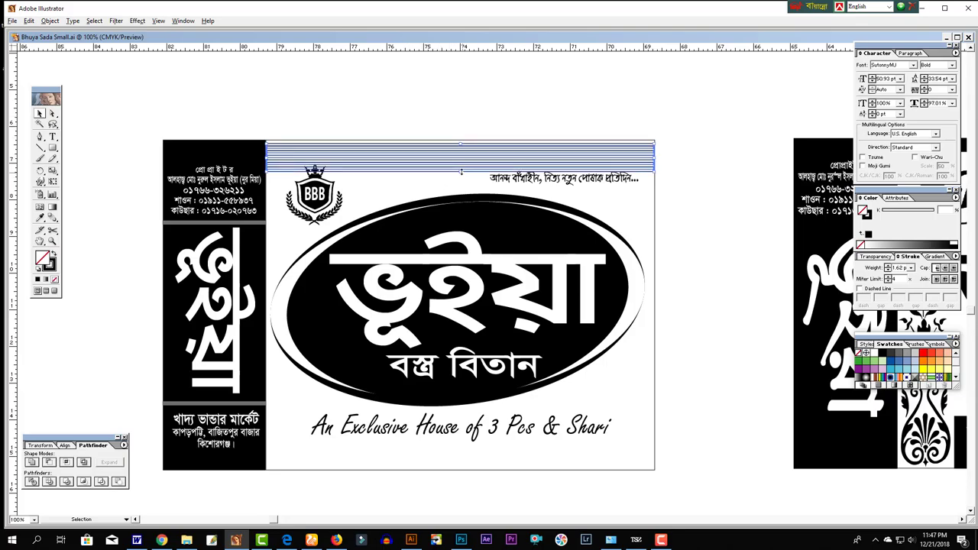
left_click(585, 190)
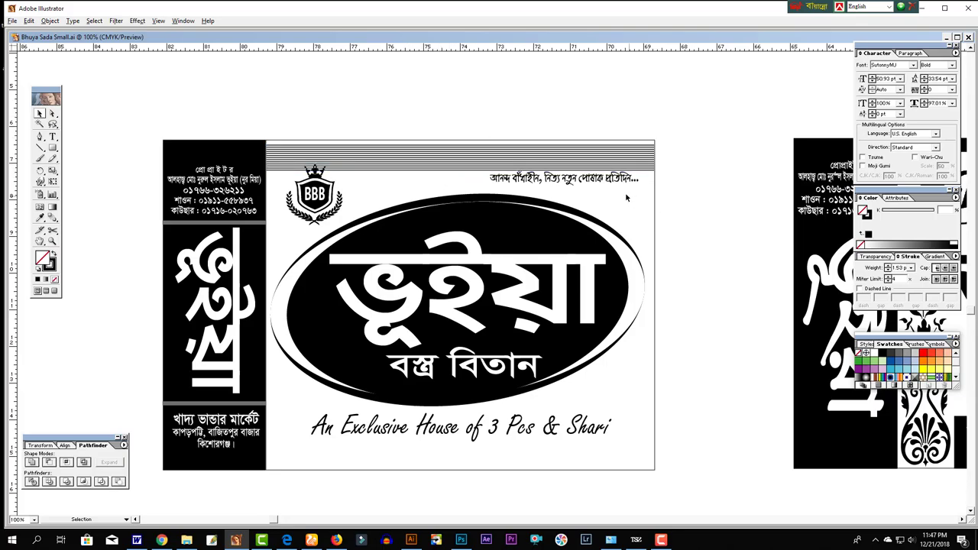
Step: Nudge the Bengali tagline and the BBB badge slightly down
left_click(590, 183)
key("Down")
key("Down")
key("Down")
key("Down")
key("Down")
left_click(315, 204)
left_click_drag(319, 191, 323, 198)
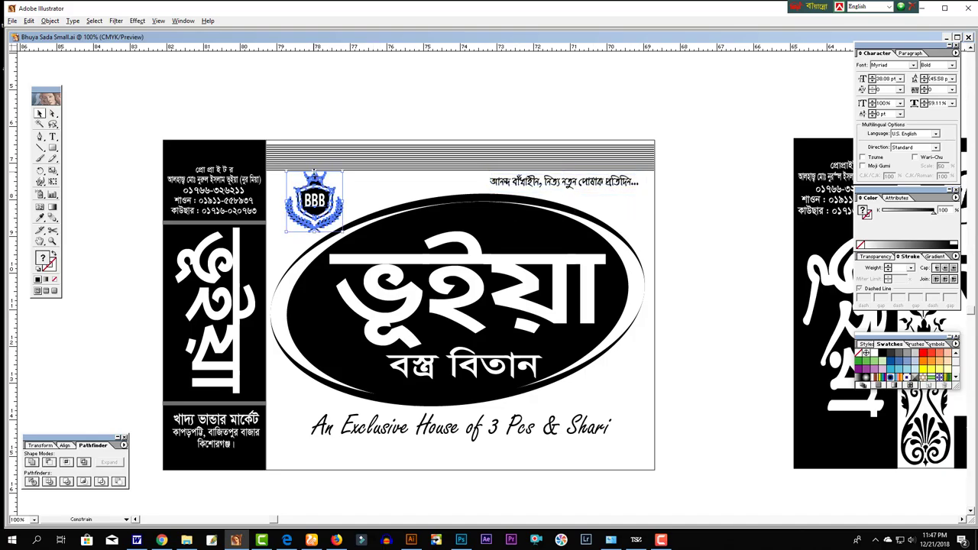
Step: Make the top striped band slightly taller and copy it to the panel's bottom edge
left_click(418, 177)
left_click(446, 145)
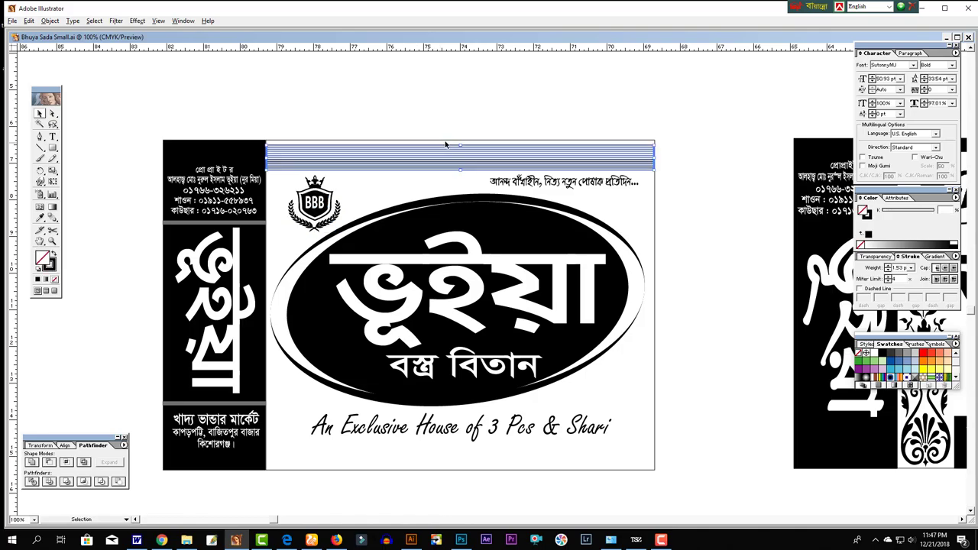
left_click_drag(459, 169, 460, 172)
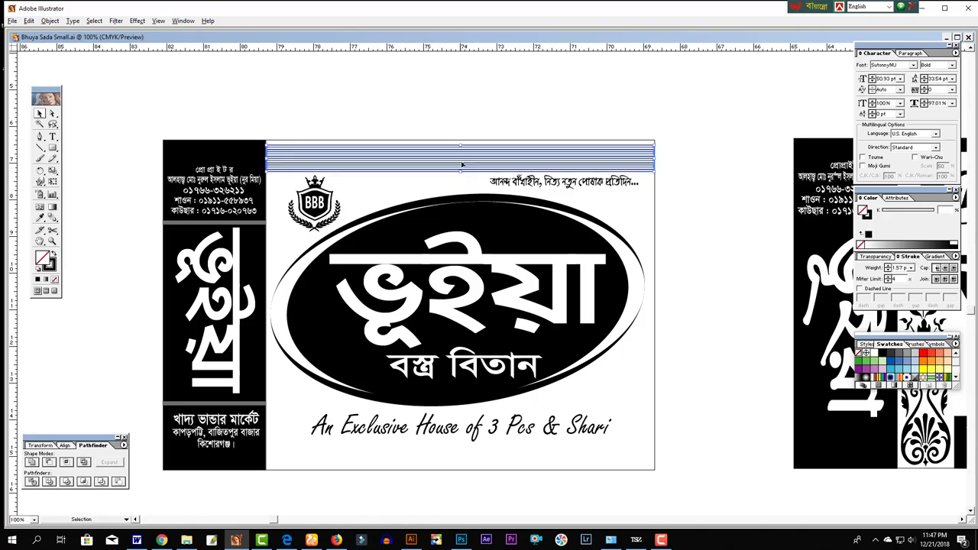
left_click(461, 124)
left_click_drag(450, 154, 474, 458)
left_click(700, 431)
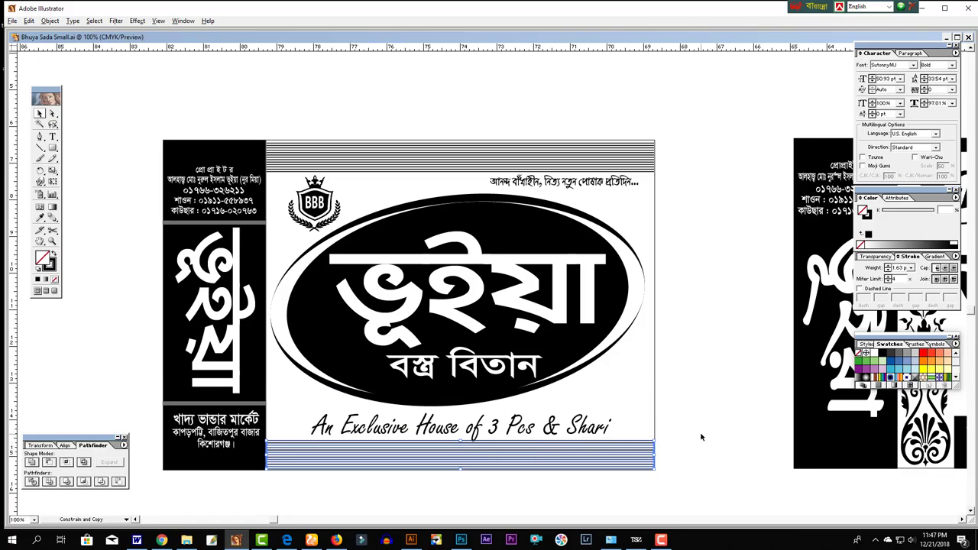
Step: Nudge the English tagline 'An Exclusive House' slightly upward
left_click(588, 424)
key("Up")
key("Up")
key("Up")
key("Up")
key("Up")
key("Up")
key("Up")
left_click(683, 405)
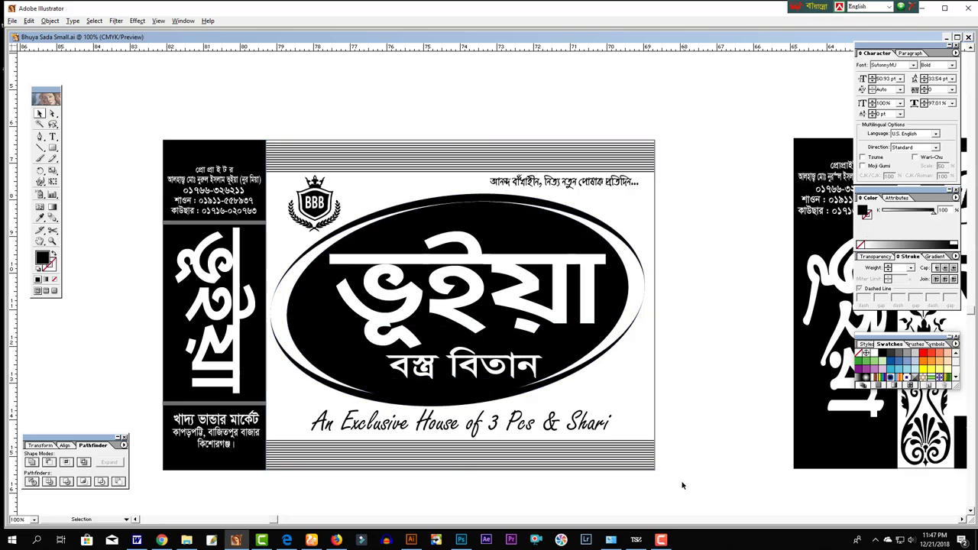
Step: Stretch both striped bands to the right, showing their size values
left_click_drag(681, 483, 653, 138)
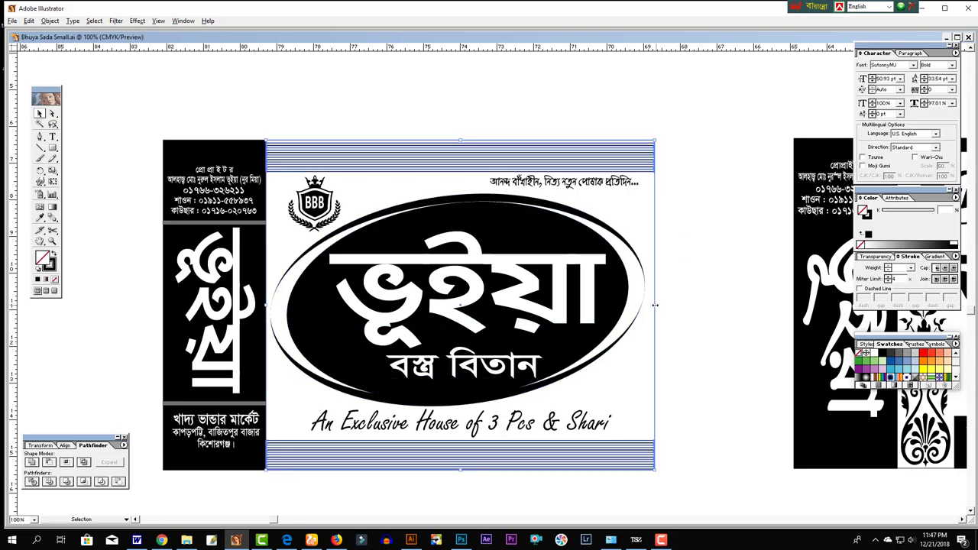
left_click_drag(655, 304, 658, 304)
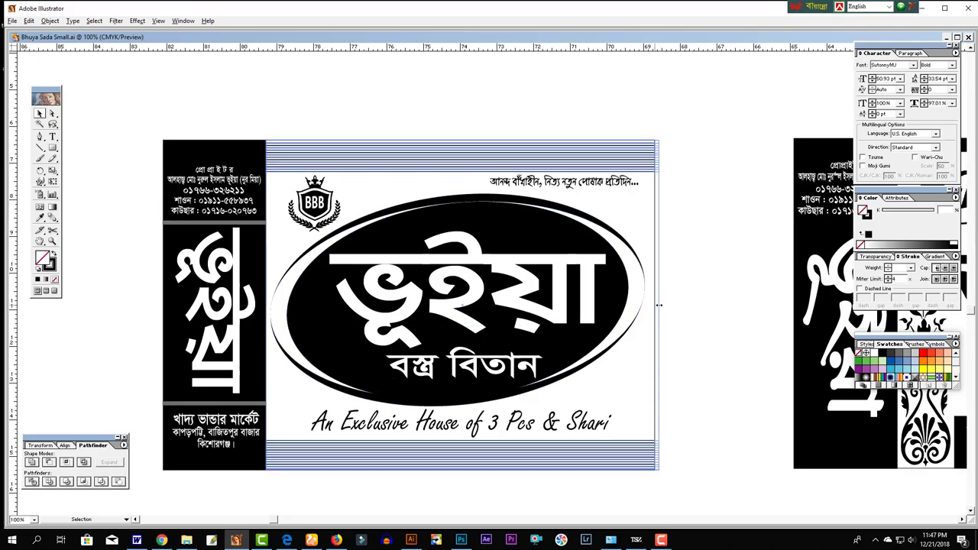
left_click_drag(659, 305, 660, 305)
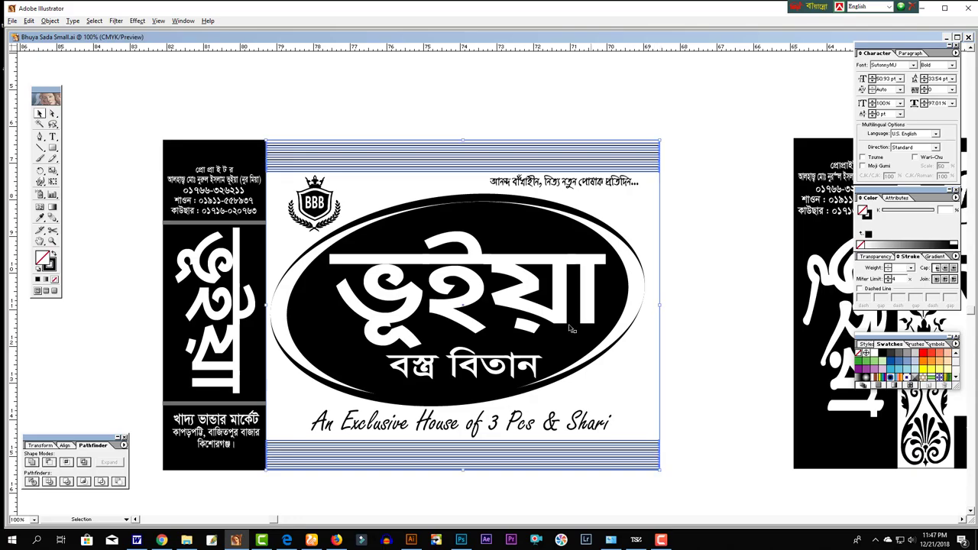
left_click(40, 445)
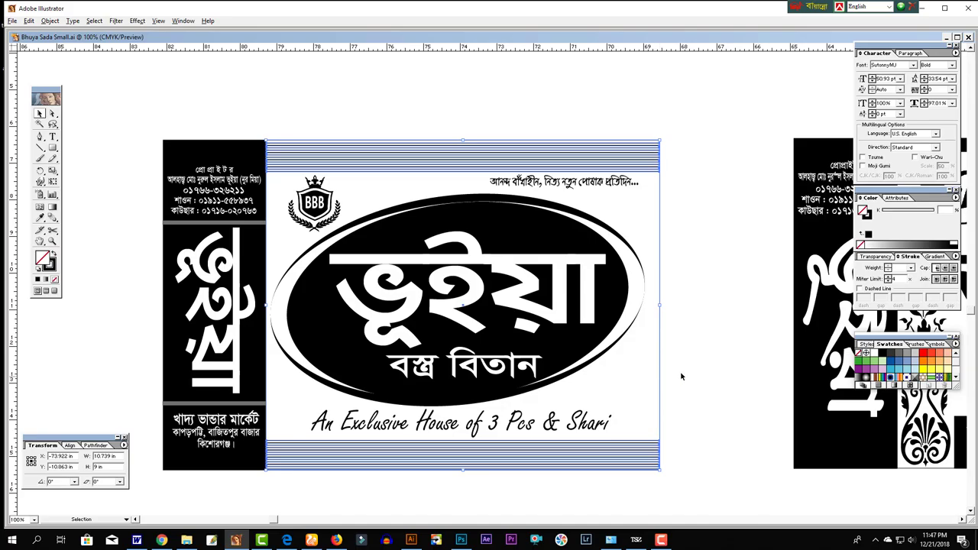
Step: Compare with the second design's white panel, then set the bands' width to about 10.82 in
left_click_drag(703, 367, 250, 366)
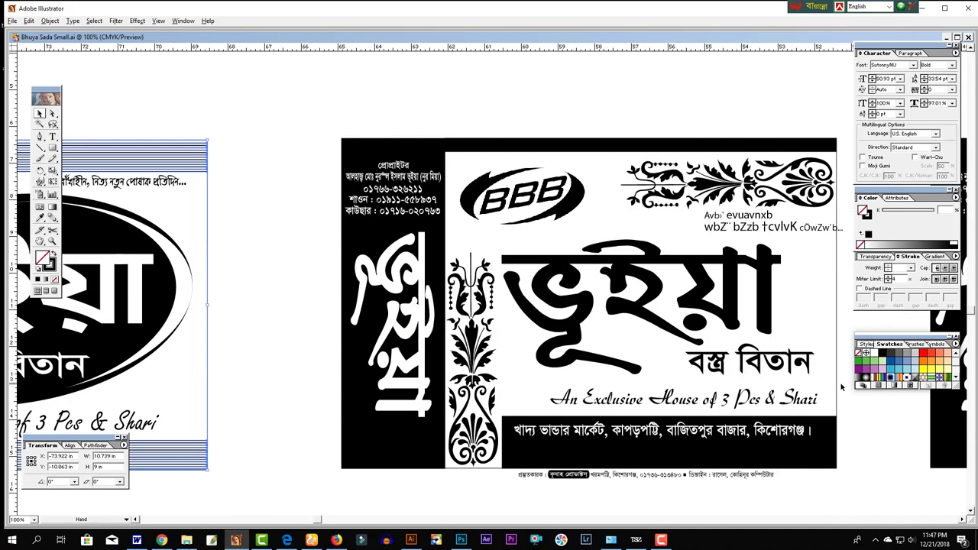
left_click(820, 394)
left_click(862, 446)
left_click(838, 405)
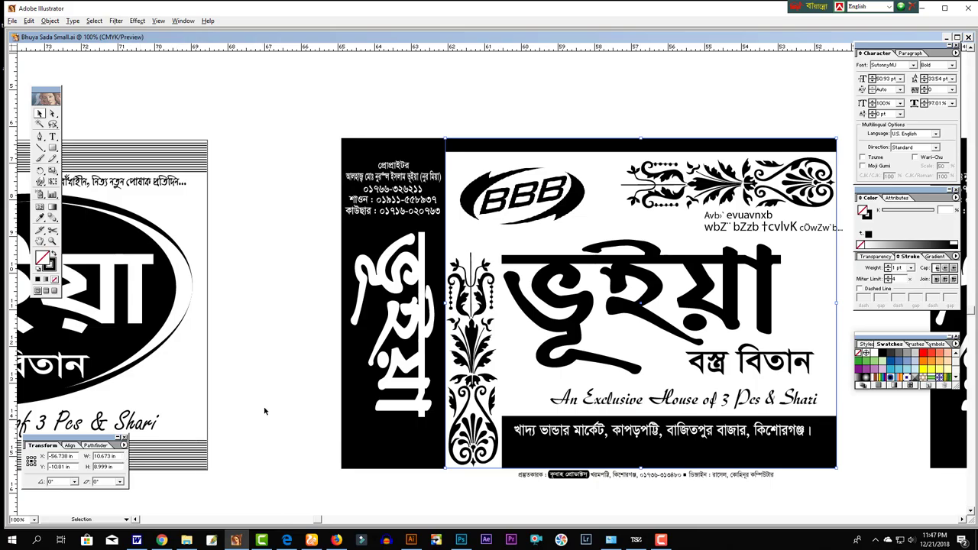
mouse_move(265, 411)
left_mouse_down()
mouse_move(543, 469)
mouse_move(522, 122)
left_mouse_up()
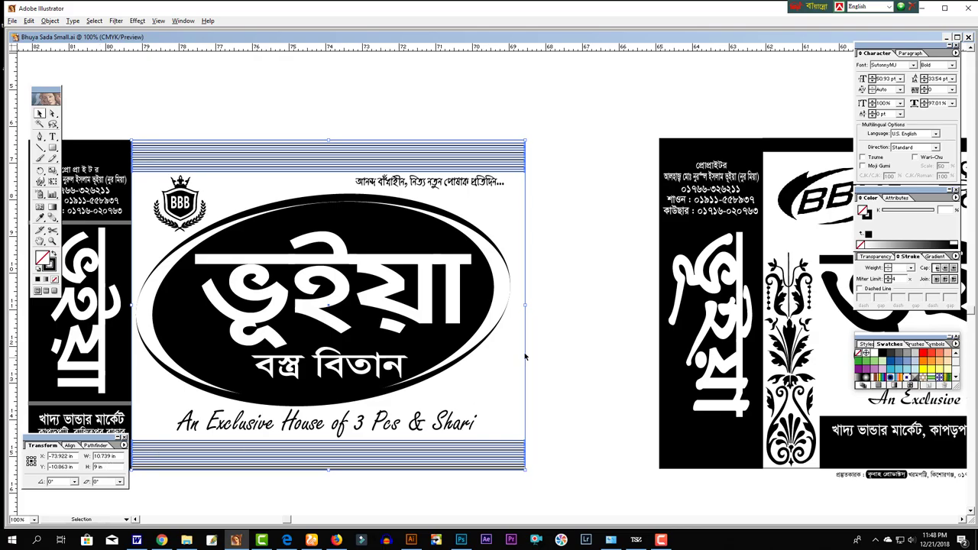
left_click_drag(526, 305, 530, 305)
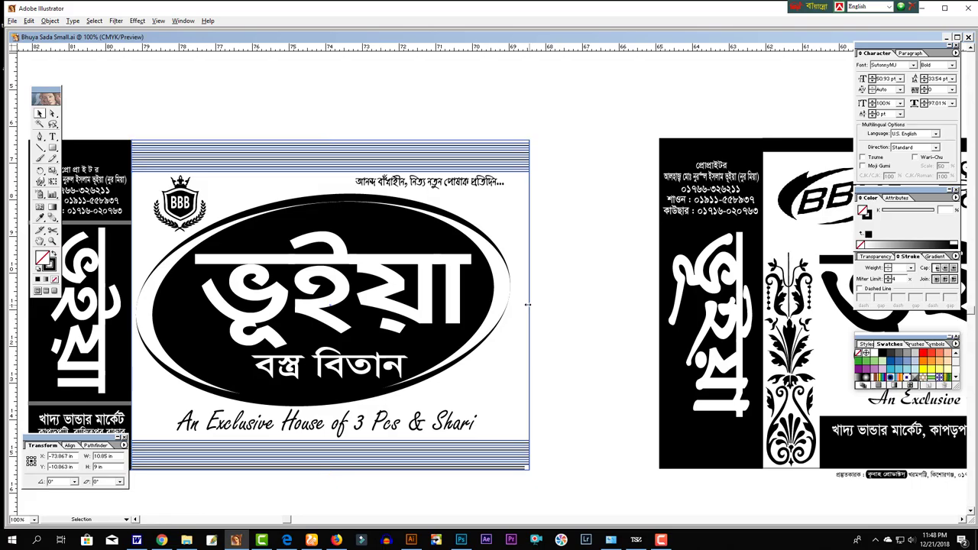
left_click_drag(529, 307, 527, 303)
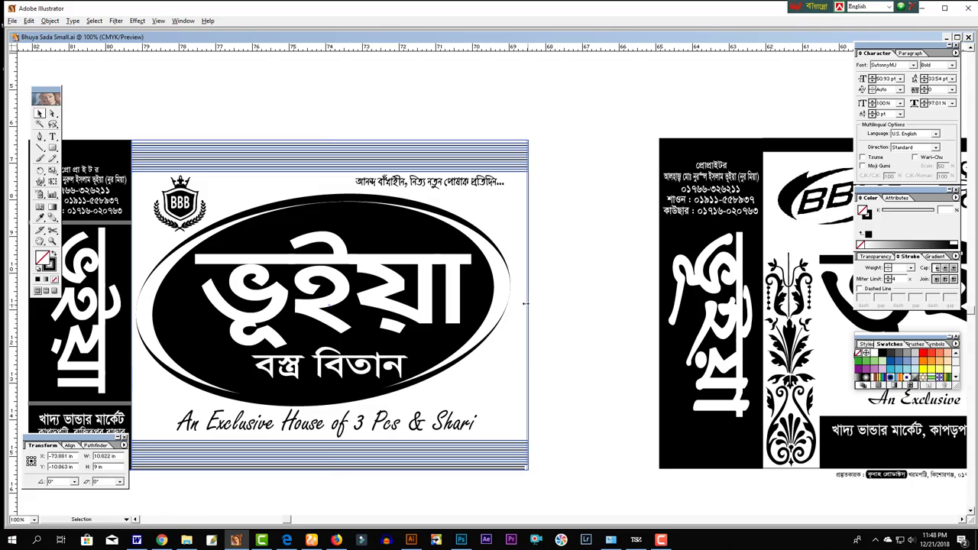
left_click(159, 225)
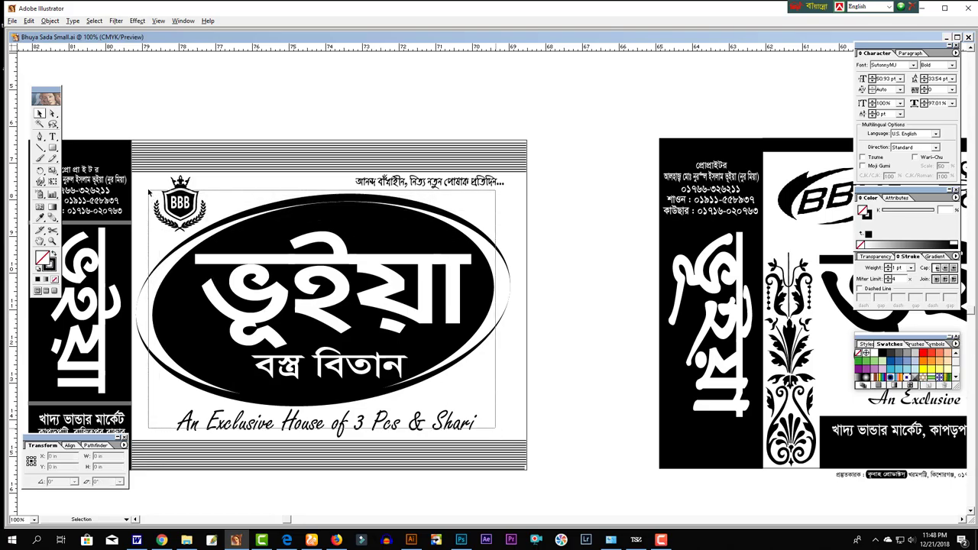
left_click(367, 236)
left_click(546, 317)
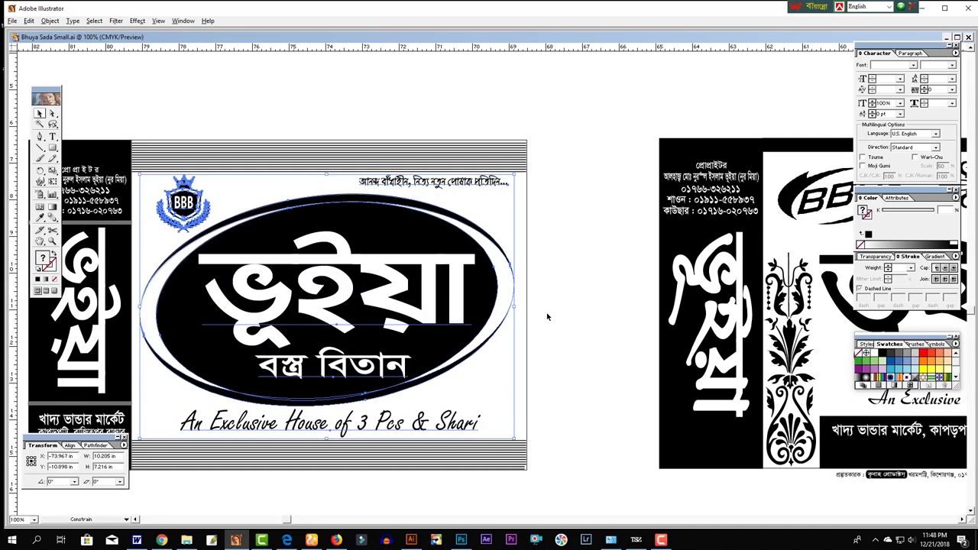
left_click_drag(481, 339, 504, 340)
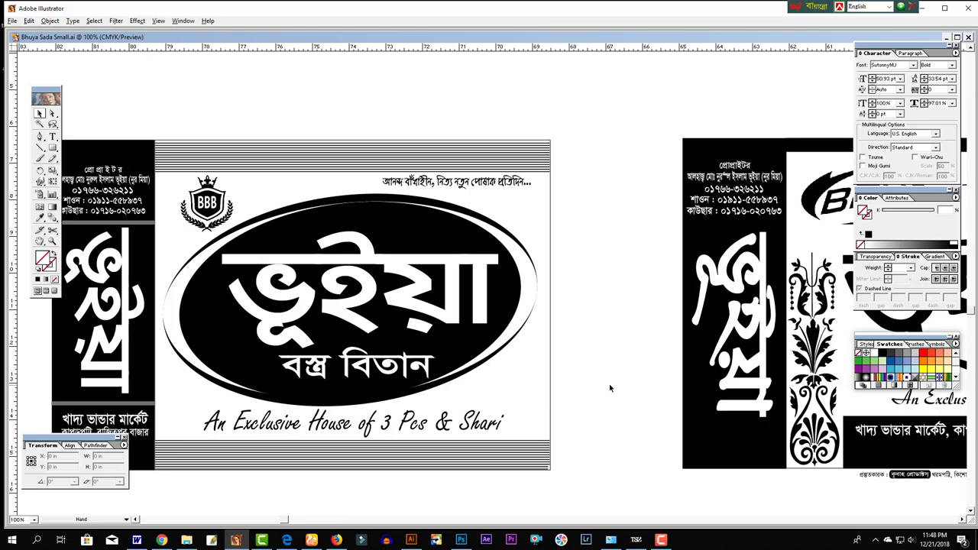
left_click_drag(539, 401, 571, 398)
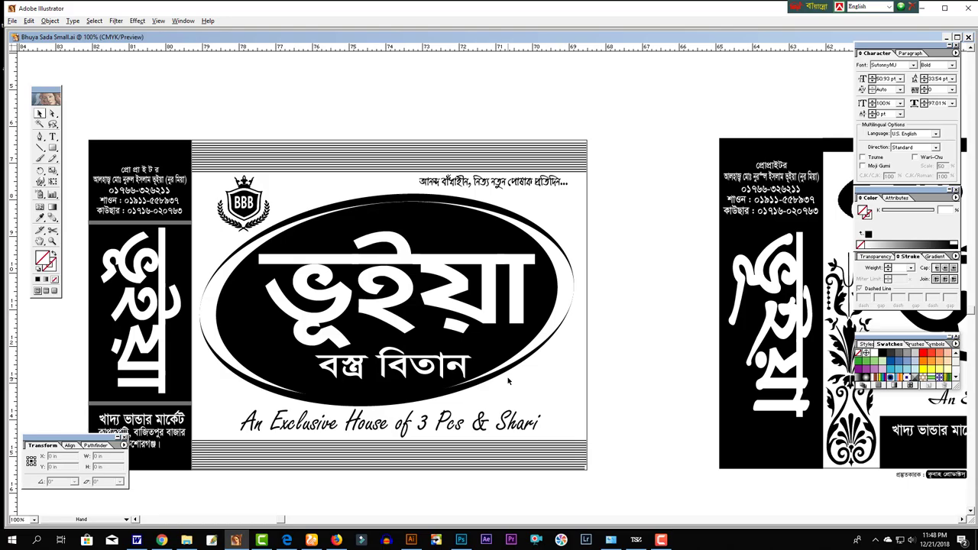
left_click(450, 428)
Step: Change the English tagline's font from script to a condensed Futura sans
left_click(896, 66)
key("Down")
key("Down")
key("Down")
key("Down")
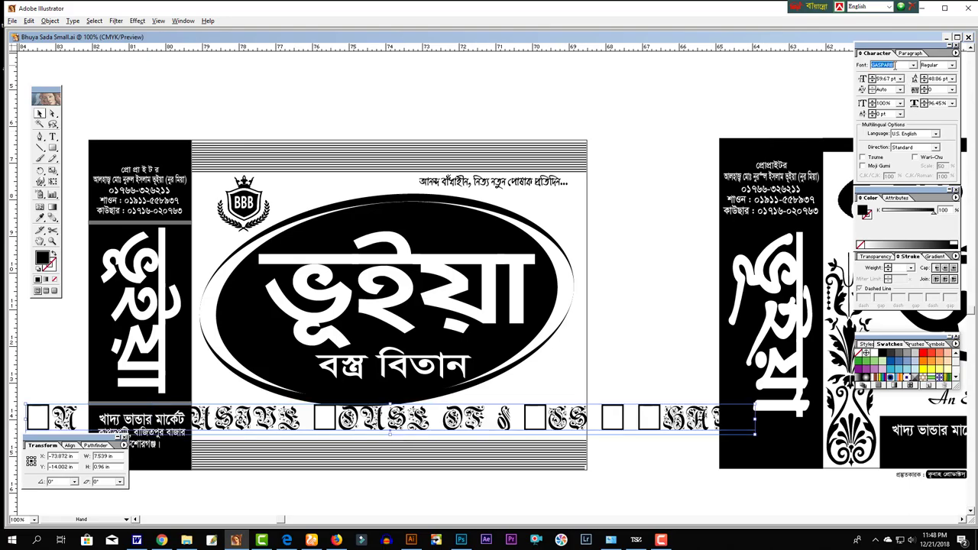
key("Up")
key("Down")
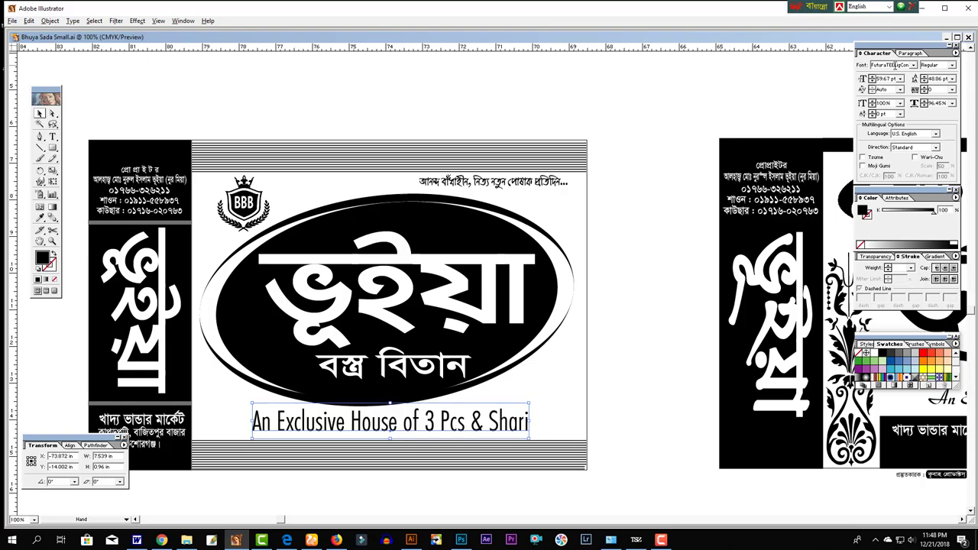
key("Down")
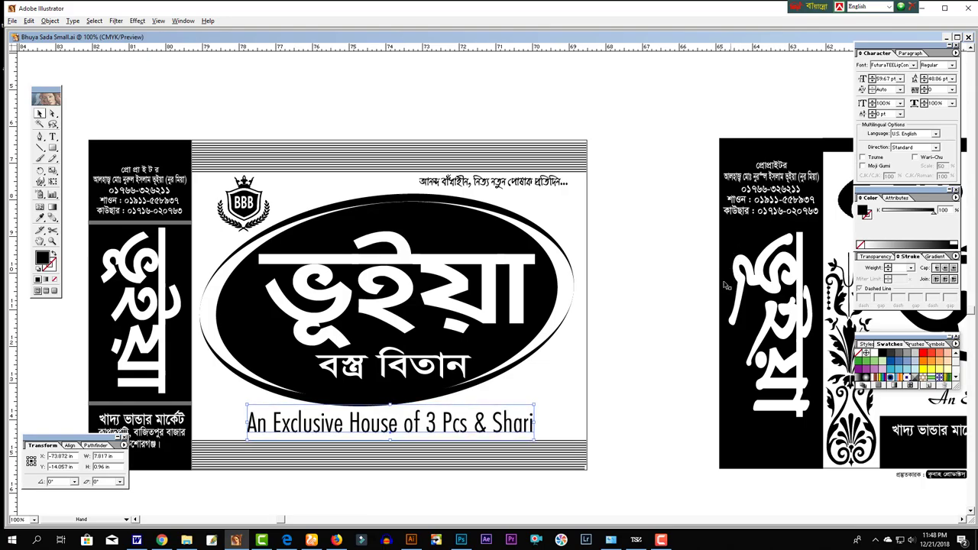
left_click(604, 324)
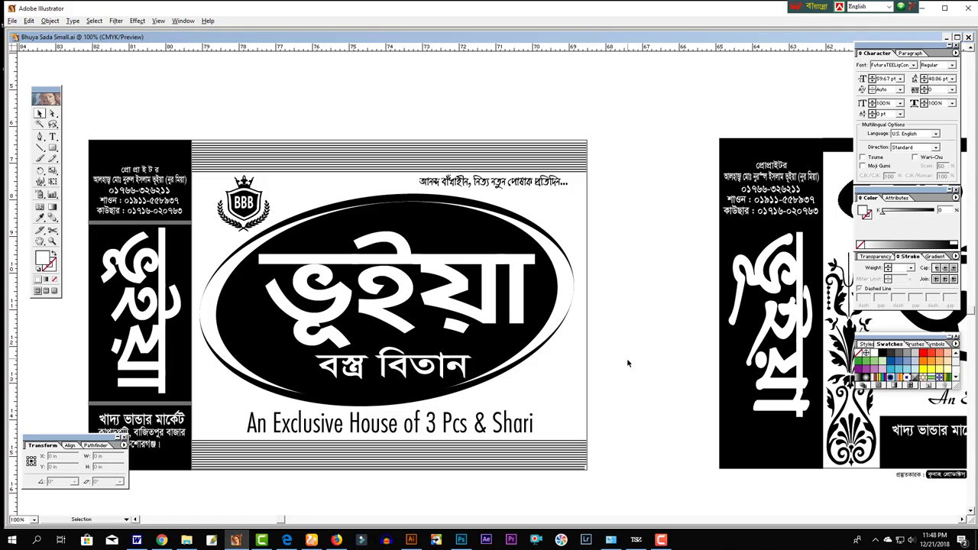
key("Tab")
Step: Zoom out and pan to show the finished signboard on its own, then select it
left_click_drag(628, 364, 665, 375)
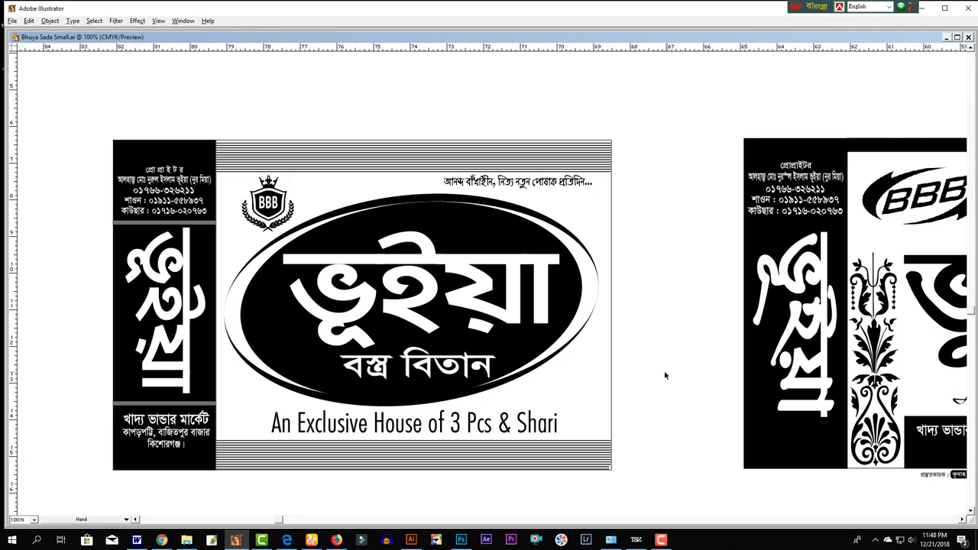
key("ctrl+minus")
left_click_drag(578, 371, 673, 403)
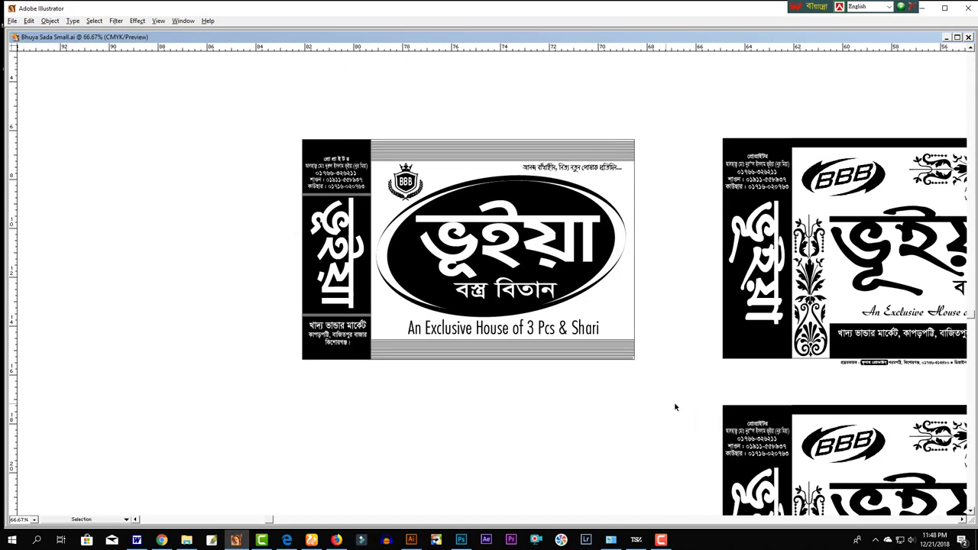
left_click_drag(266, 112, 388, 124)
mouse_move(640, 304)
left_mouse_down()
mouse_move(433, 304)
mouse_move(679, 316)
mouse_move(593, 327)
left_mouse_up()
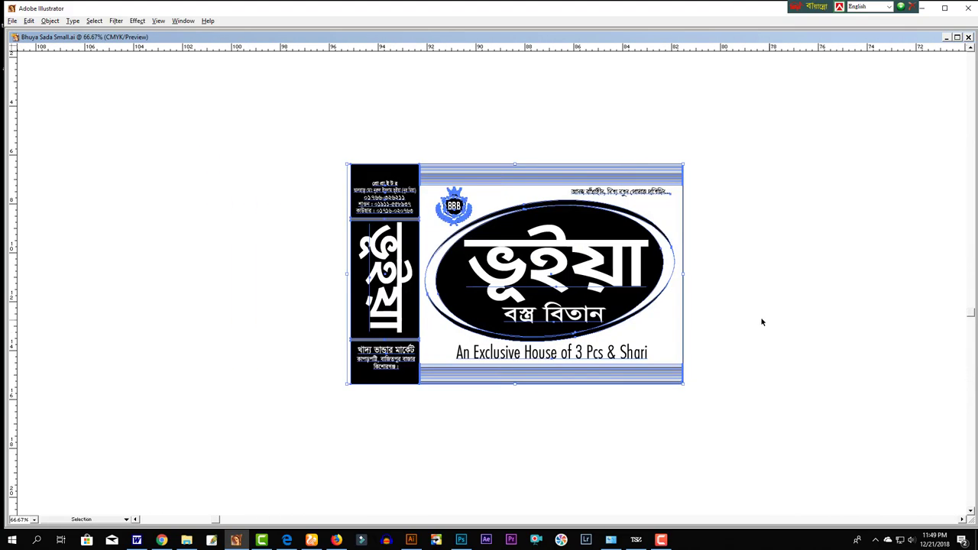